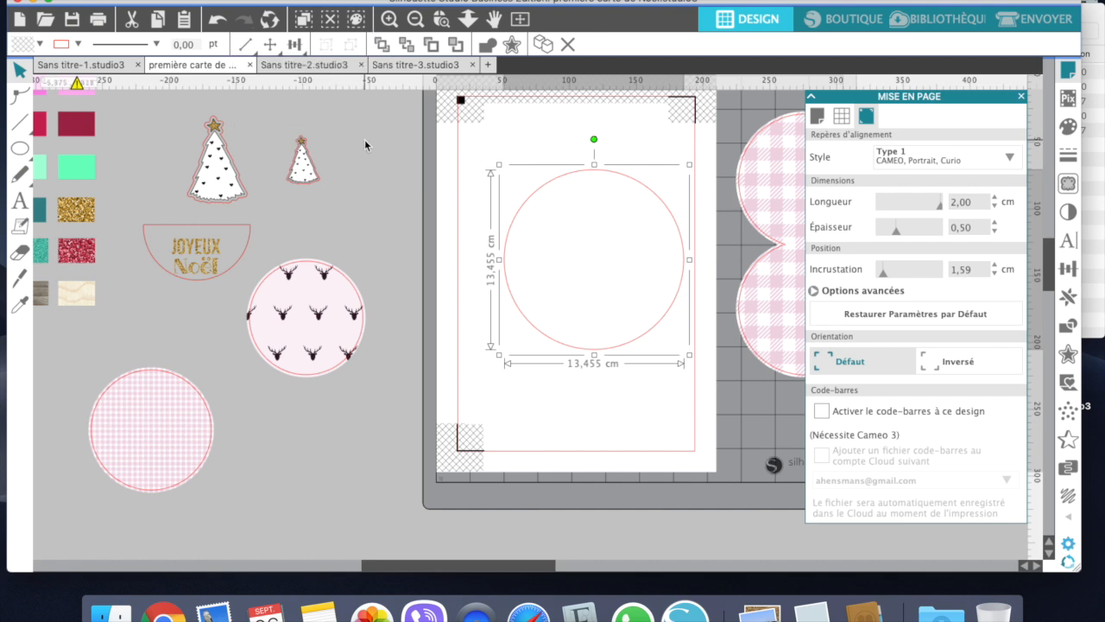
Apply the 10 cm size to the circle and place it in the upper part of the page
key("Return")
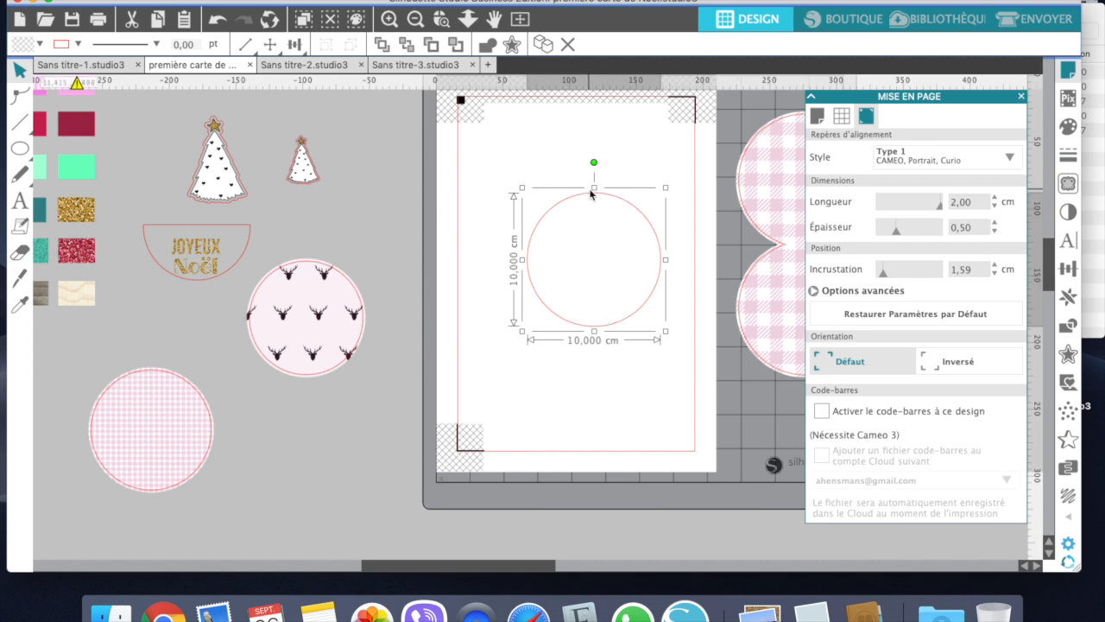
left_click_drag(591, 195, 563, 132)
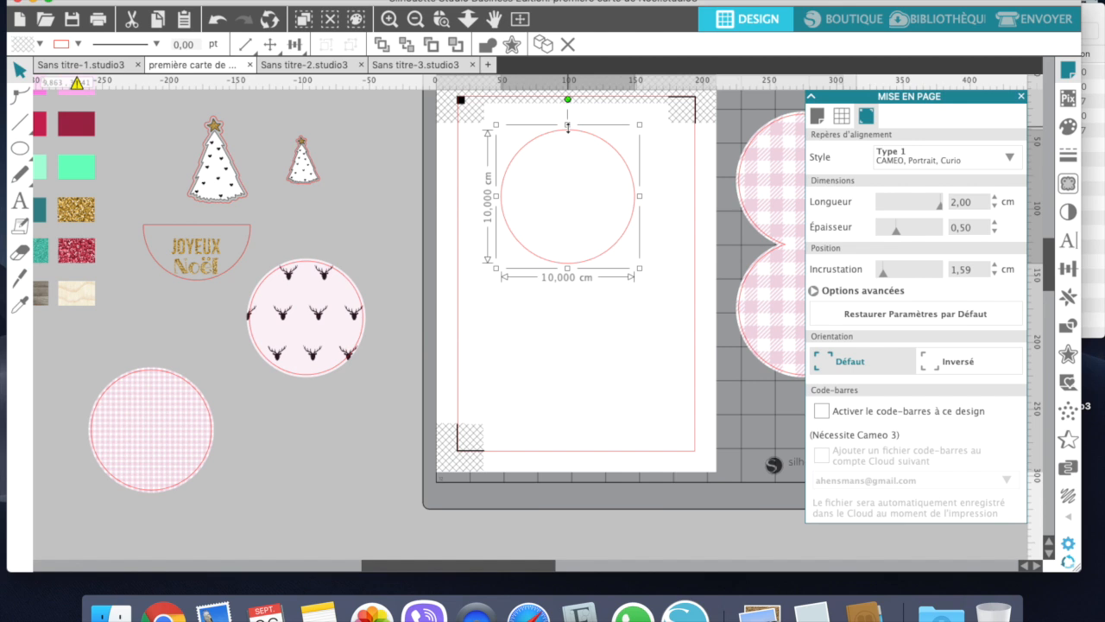
left_click_drag(567, 127, 567, 128)
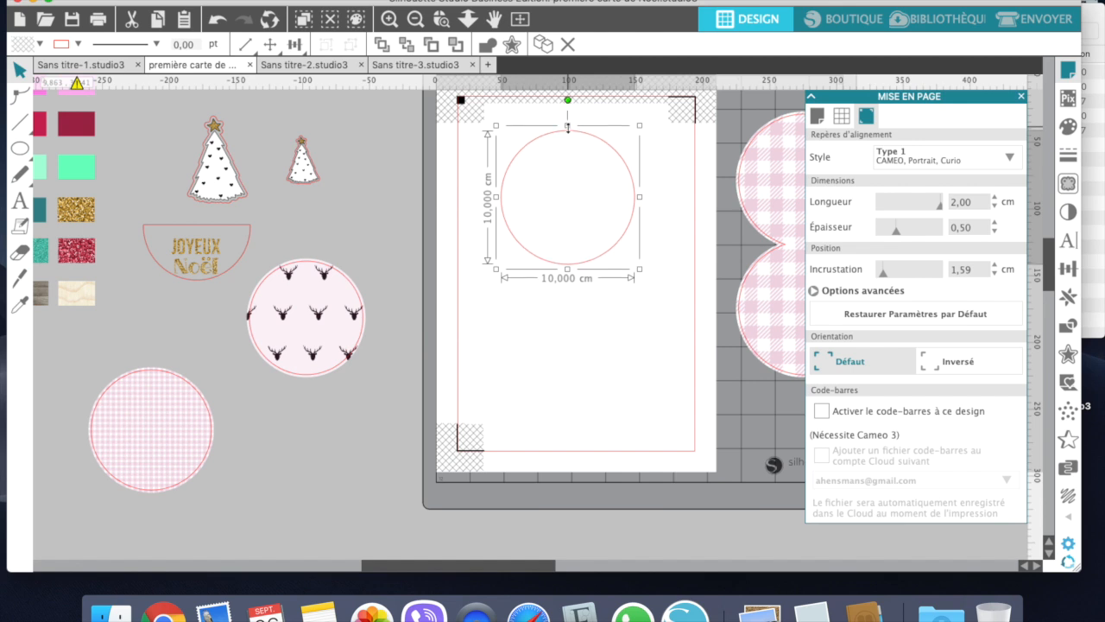
Duplicate the circle directly below the original and nudge the copy up until the two circles overlap slightly
key("super+d")
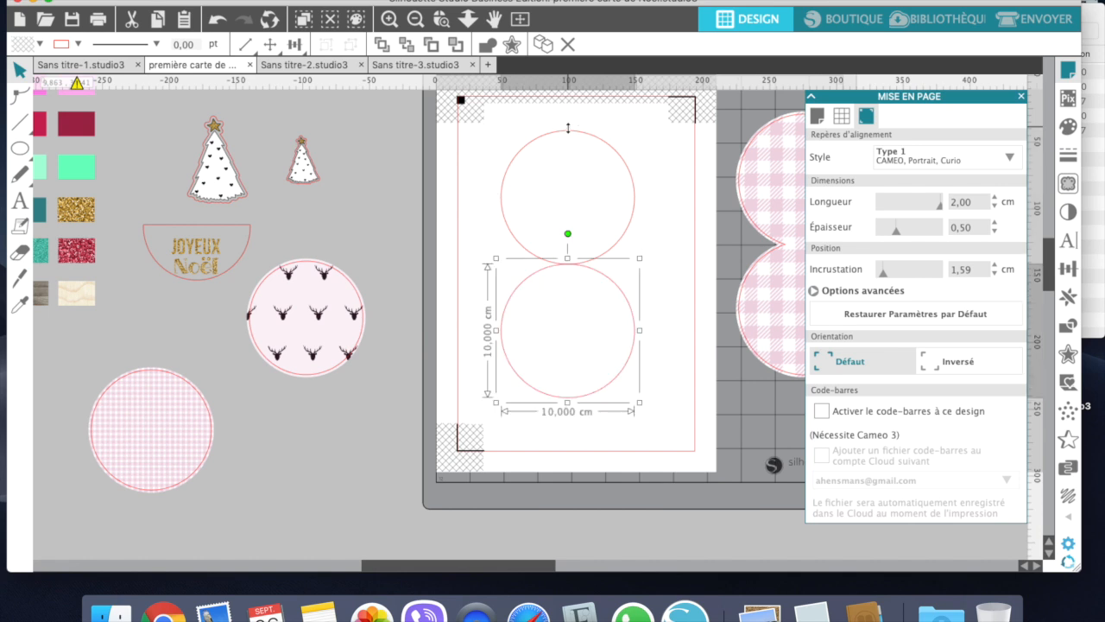
key("Up")
key("Up")
key("Up")
key("Up")
key("Up")
key("Up")
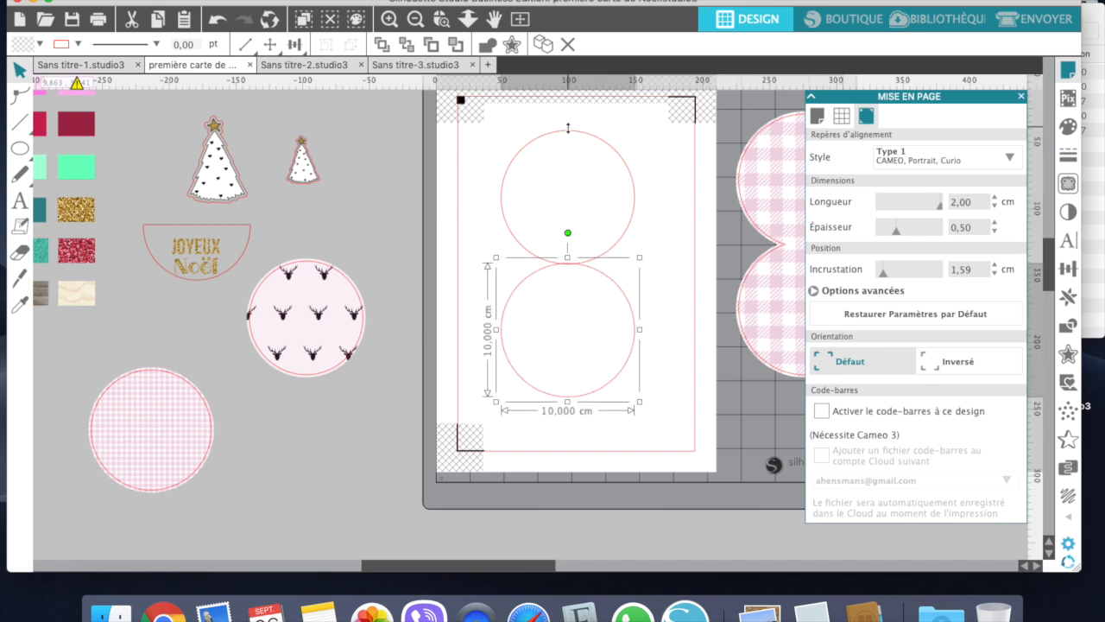
key("Up")
key("Up")
key("Up")
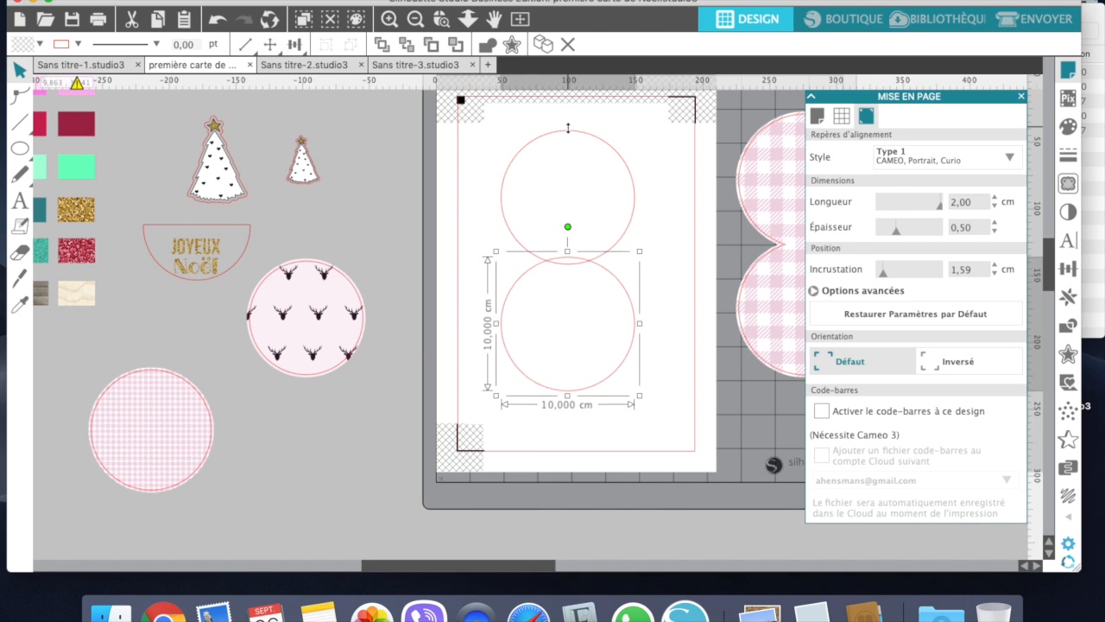
Select both overlapping circles and weld them into a single figure-eight shape
left_click(501, 143)
left_click_drag(525, 192, 634, 365)
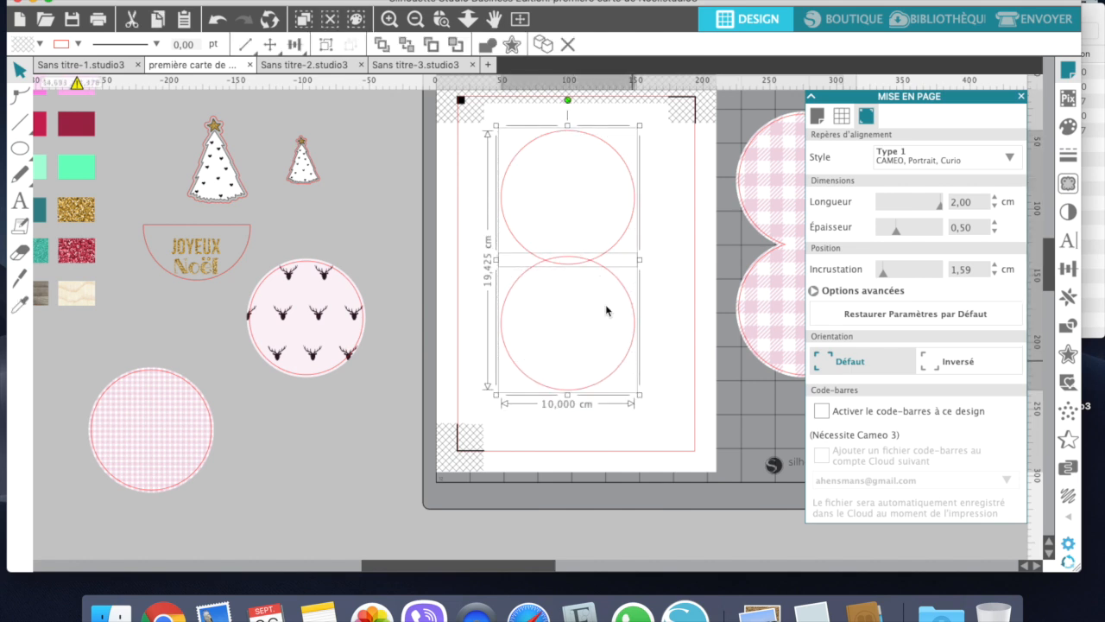
right_click(563, 177)
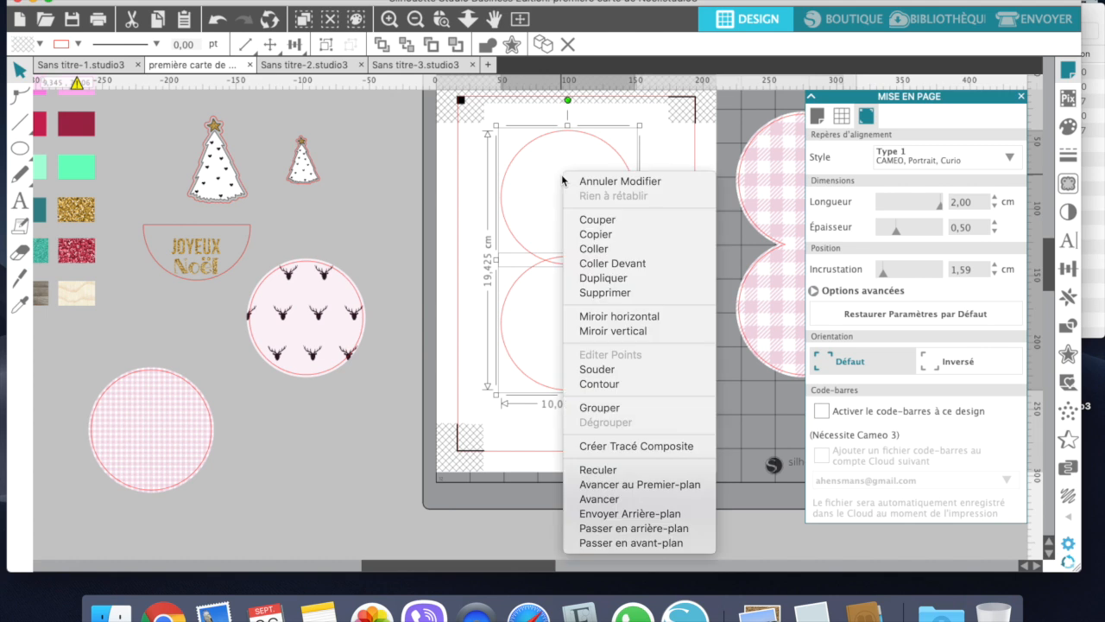
left_click(580, 369)
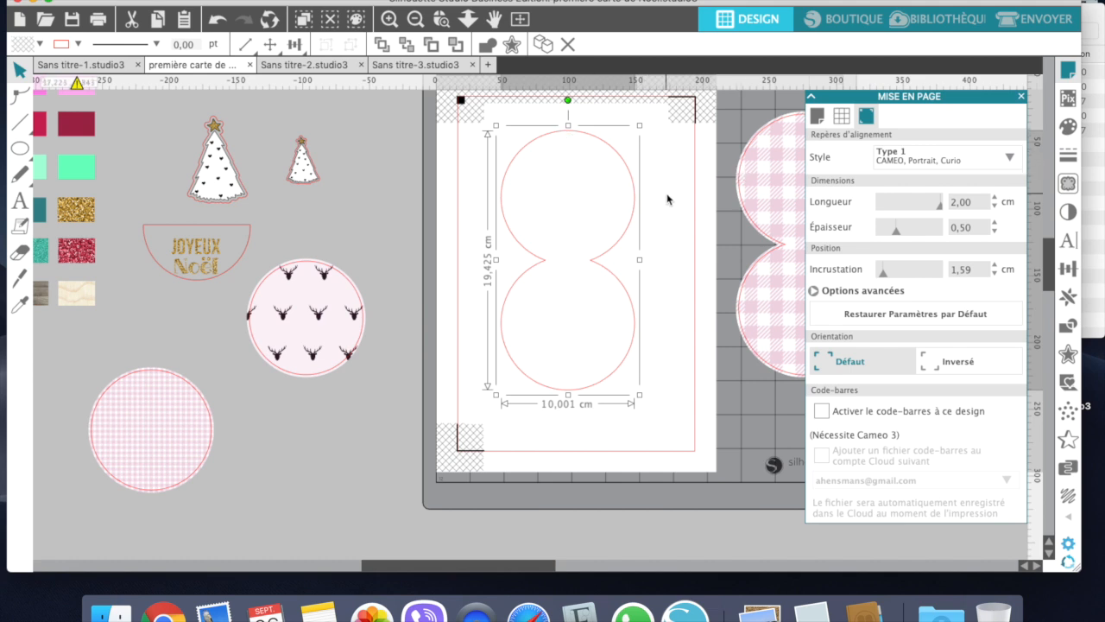
Add a 0.200 cm rounded contour around the welded shape and move the original inner shape off the page's lower edge
left_click(514, 45)
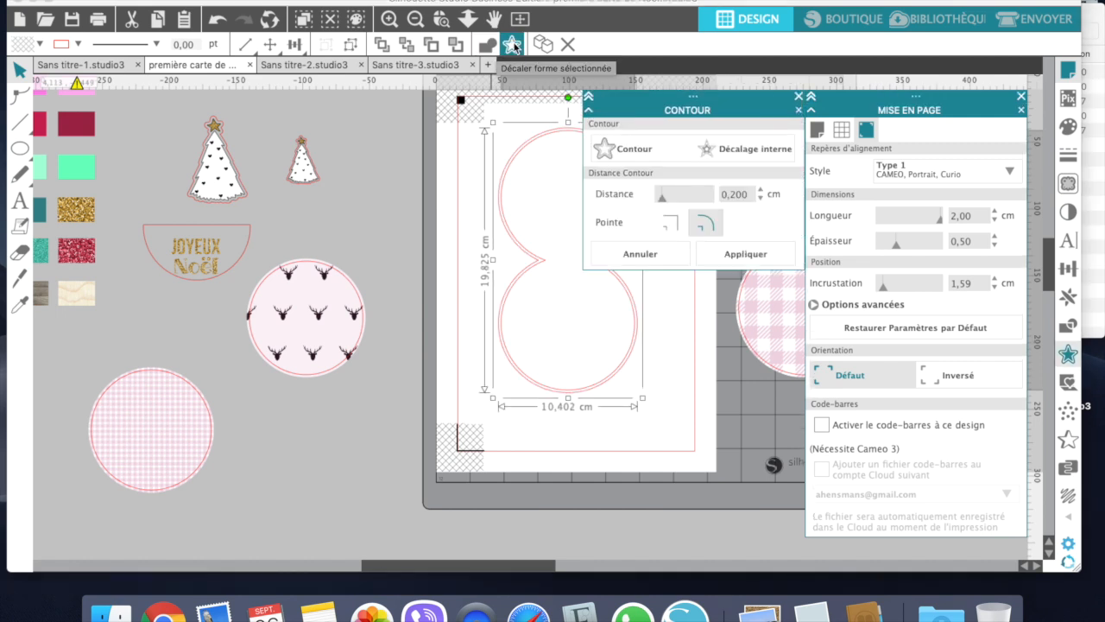
left_click(799, 97)
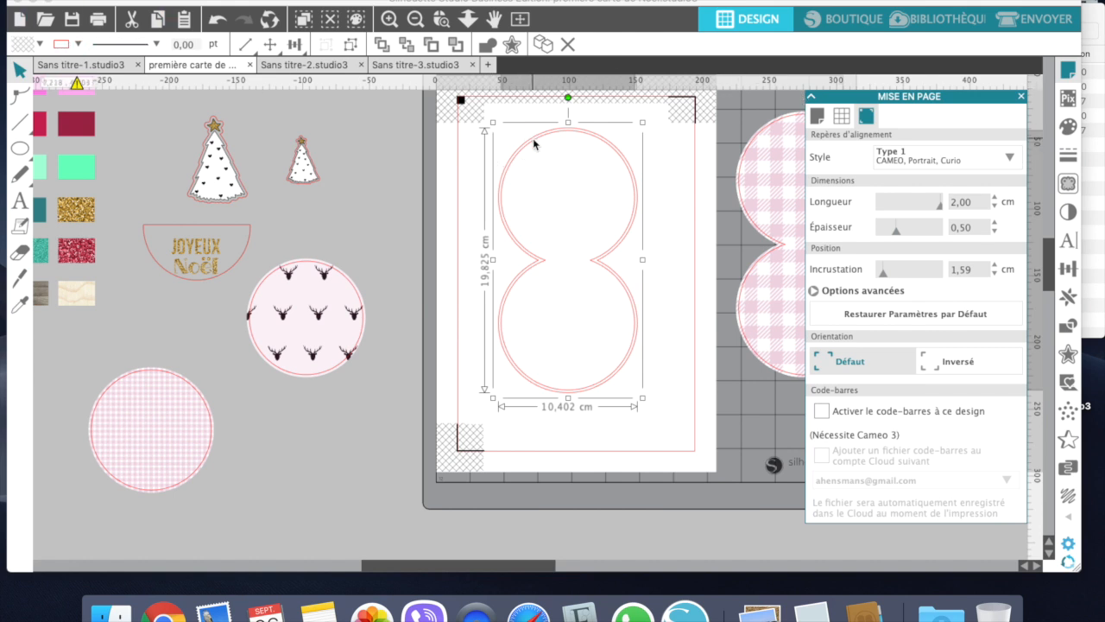
left_click_drag(534, 140, 652, 403)
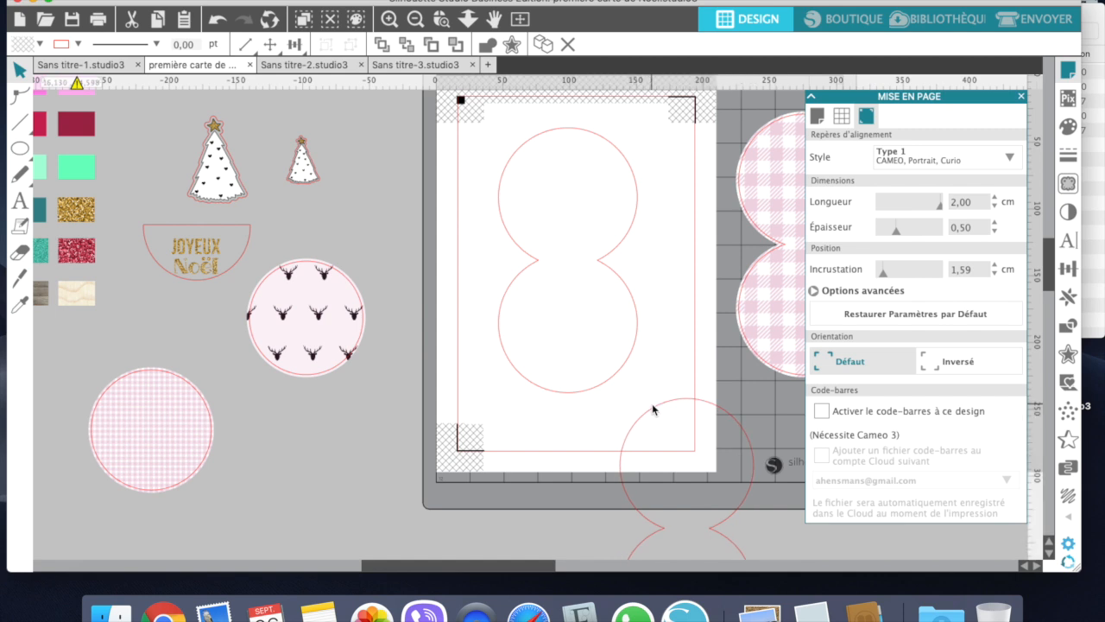
Fill the offset shape from Finder's PP ZAT 19 Plaid folder, trying PP Petit plaid rose anglaise and replacing it with PP Plaid rose
left_click(614, 276)
left_click_drag(833, 2, 539, 8)
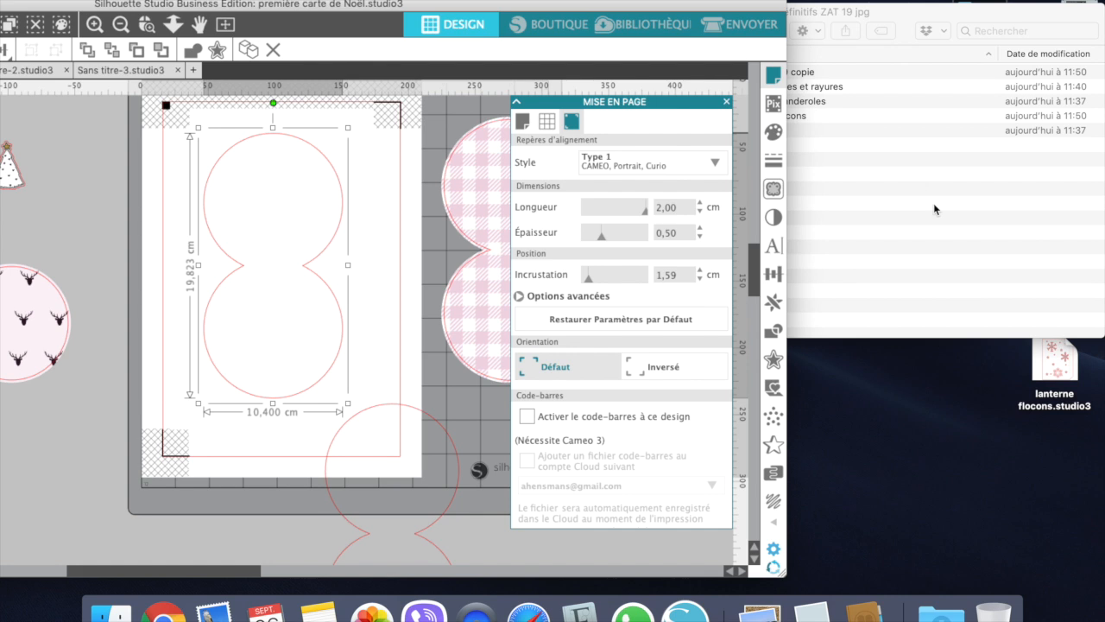
left_click(934, 208)
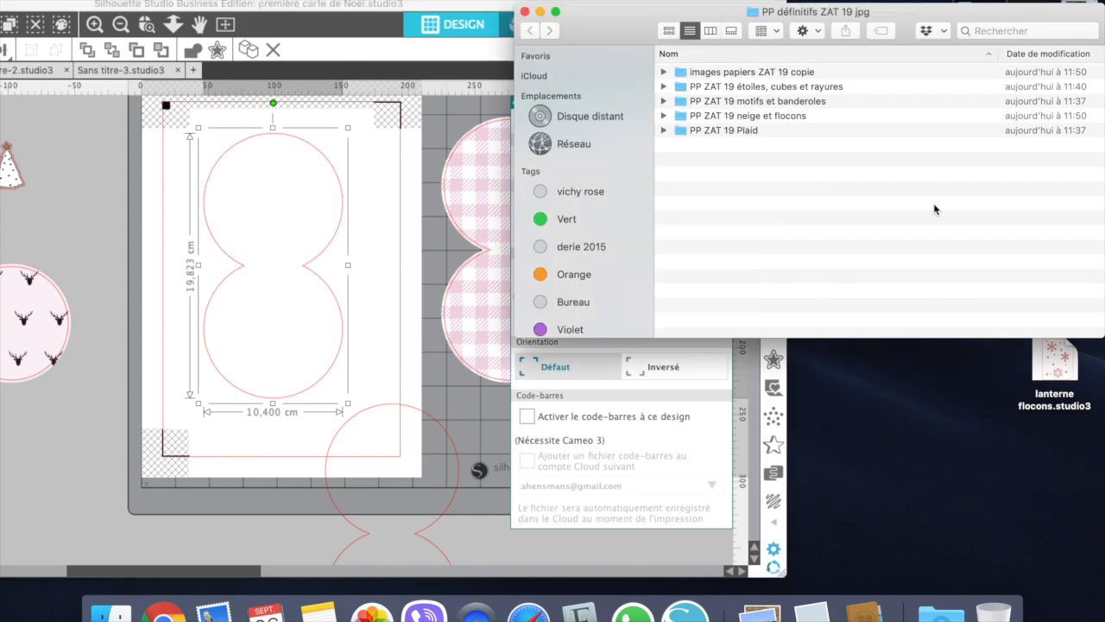
left_click(664, 130)
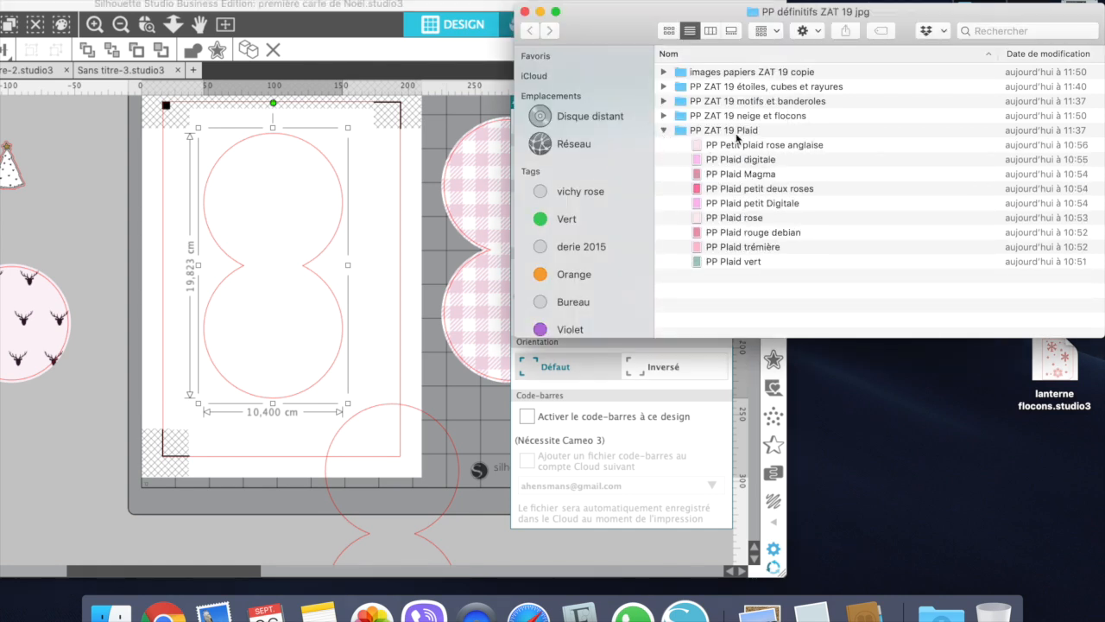
left_click_drag(737, 145, 315, 232)
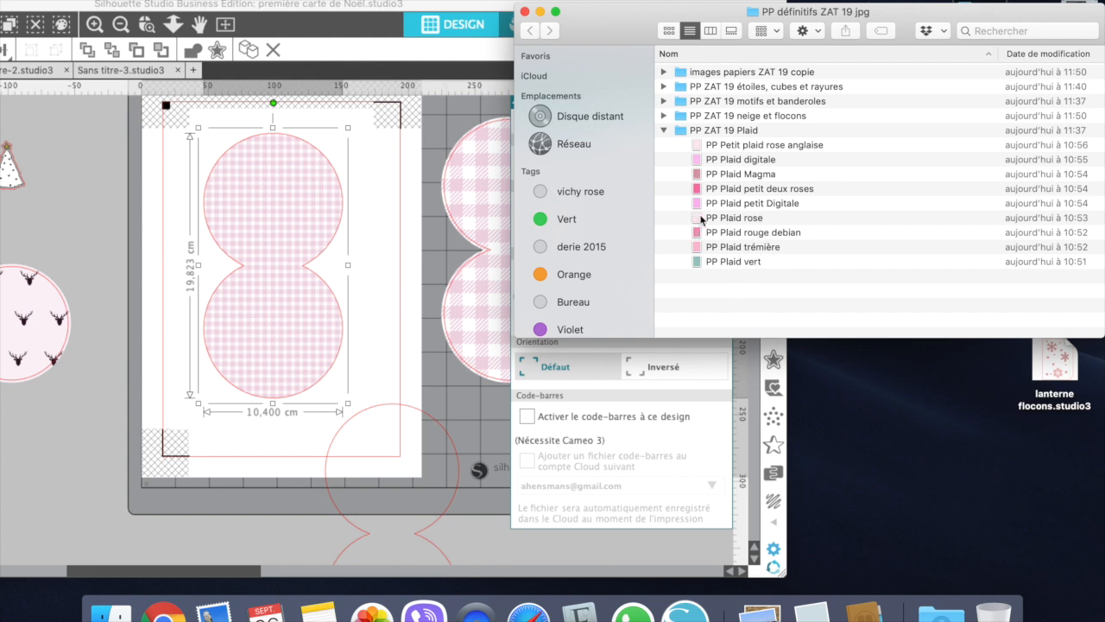
left_click_drag(701, 220, 248, 209)
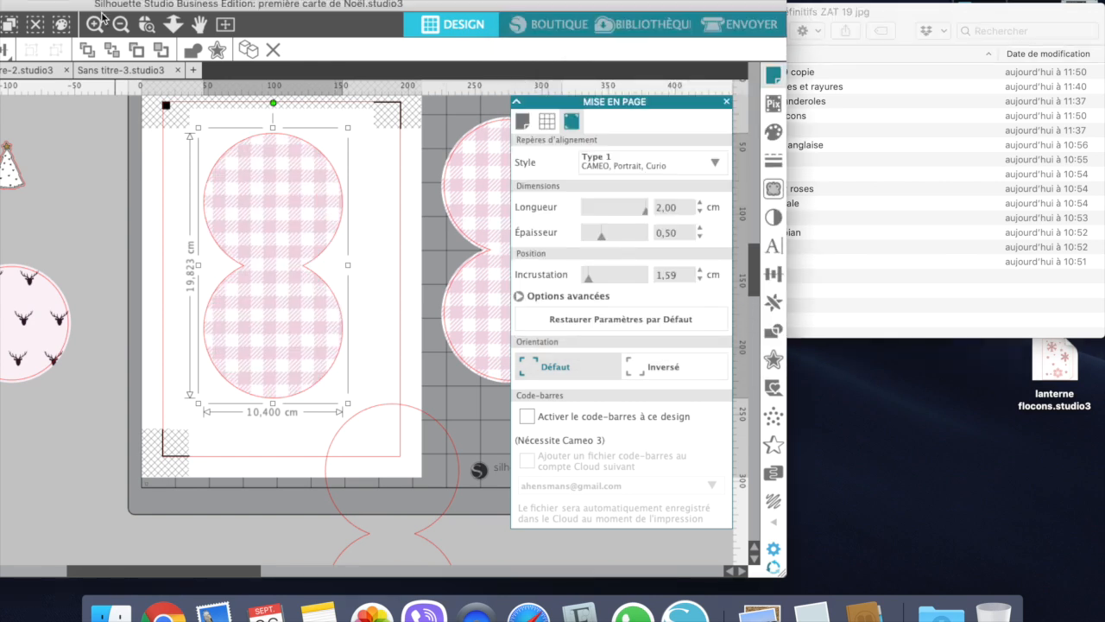
Return to the Silhouette Studio design and remove the outline colour from the plaid-filled shape
left_click_drag(64, 6, 361, 0)
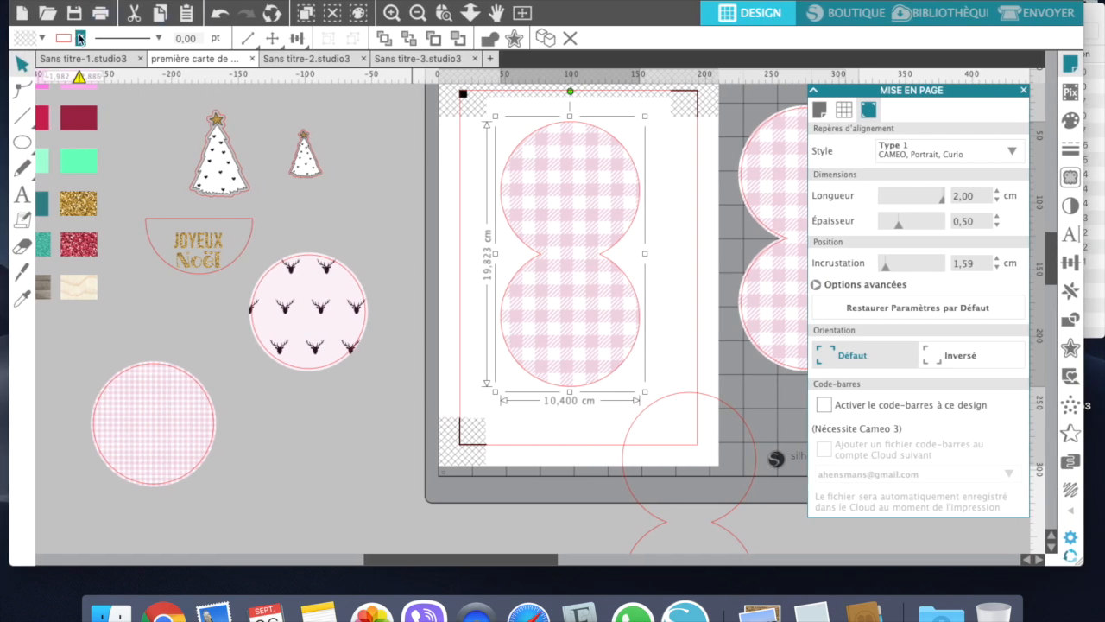
left_click(80, 38)
left_click(184, 75)
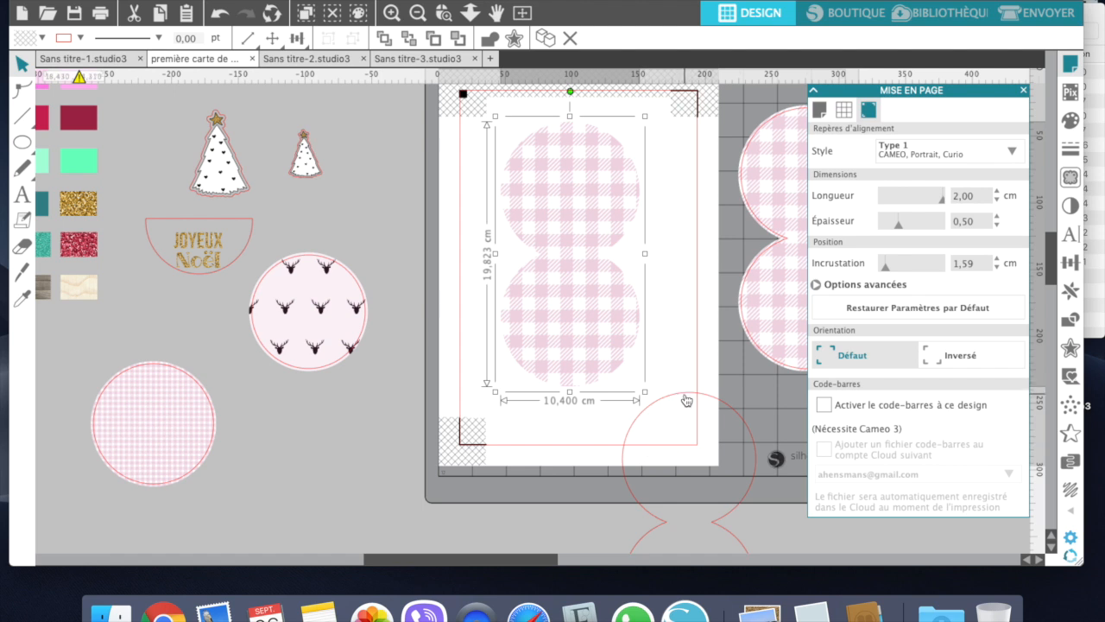
Bring the smaller cut outline back over the plaid shape and align both shapes on their centres
left_click_drag(684, 399, 564, 140)
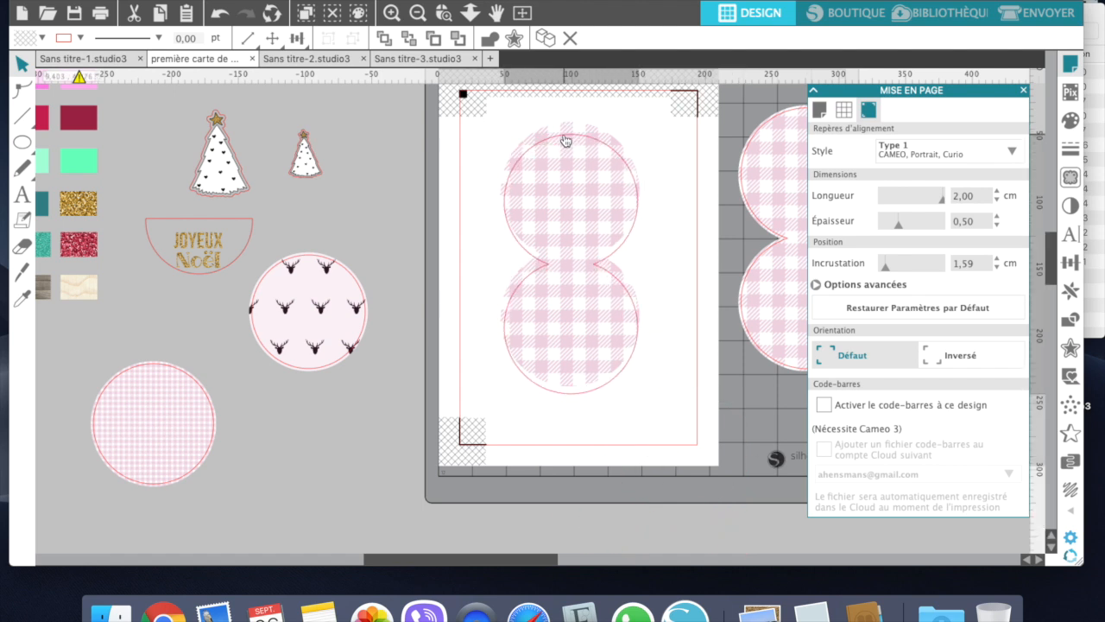
left_click_drag(474, 138, 701, 475)
left_click(296, 38)
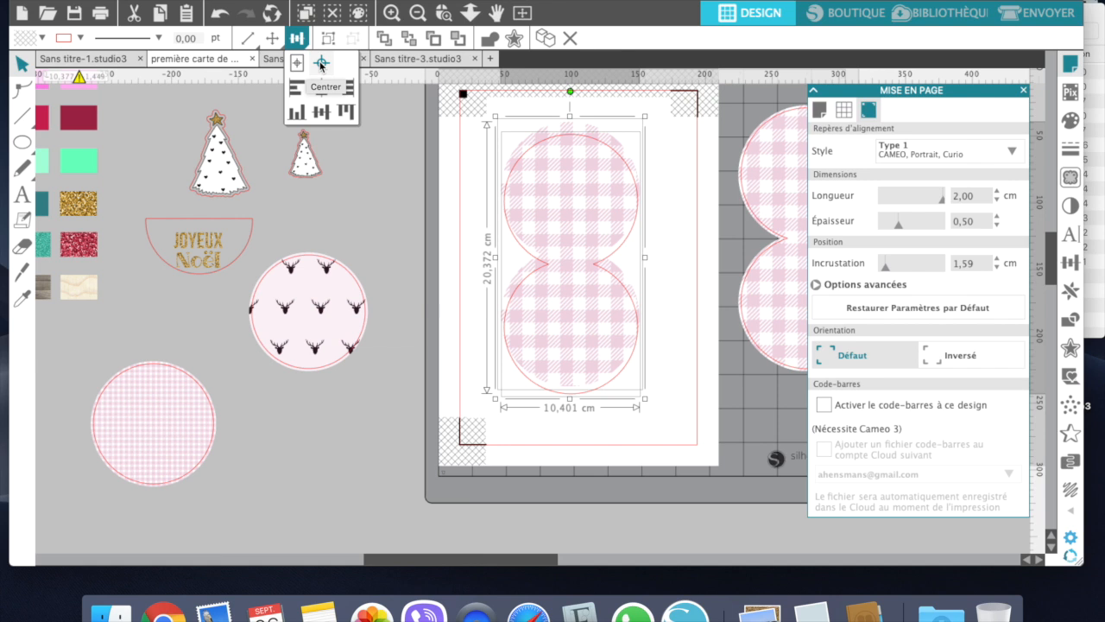
left_click(321, 63)
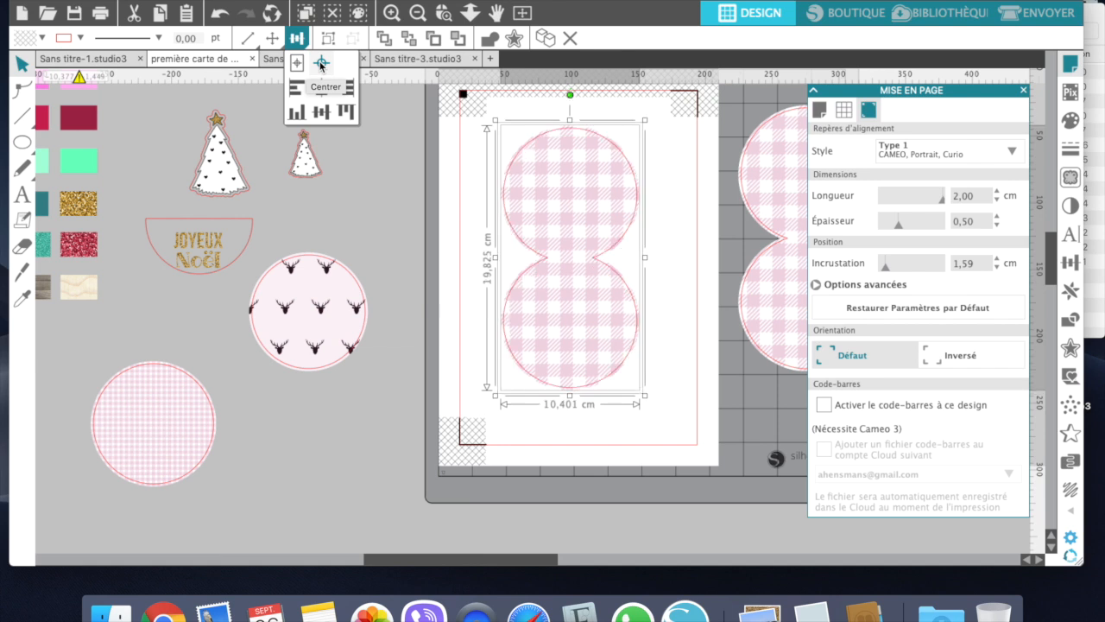
Group the plaid shape with its cut outline and move the group off the page, below the reindeer circle
right_click(535, 158)
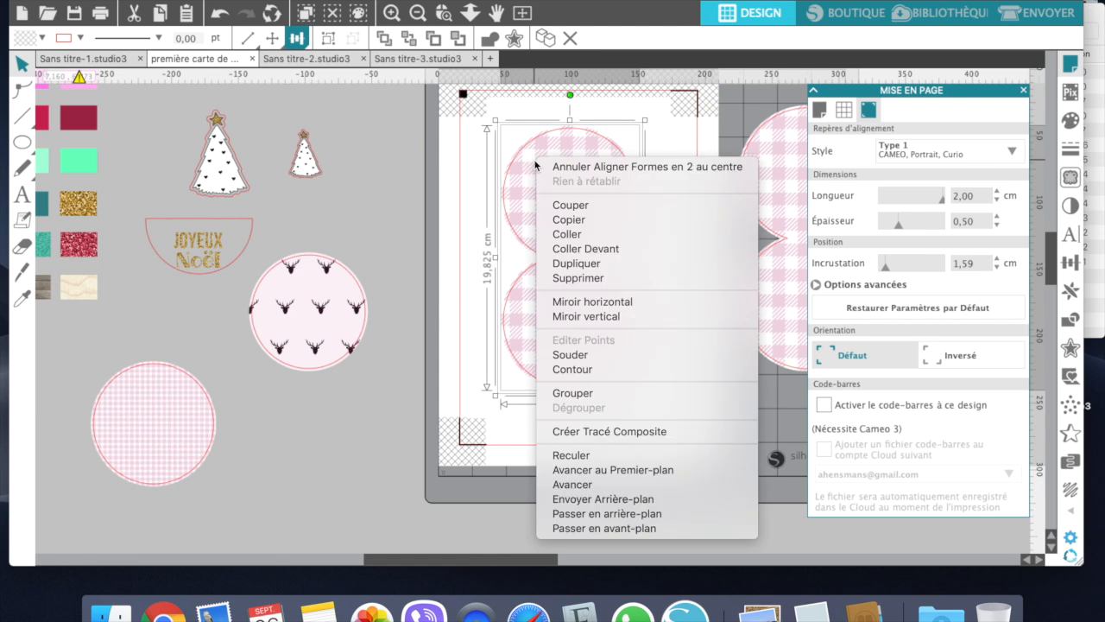
left_click(570, 394)
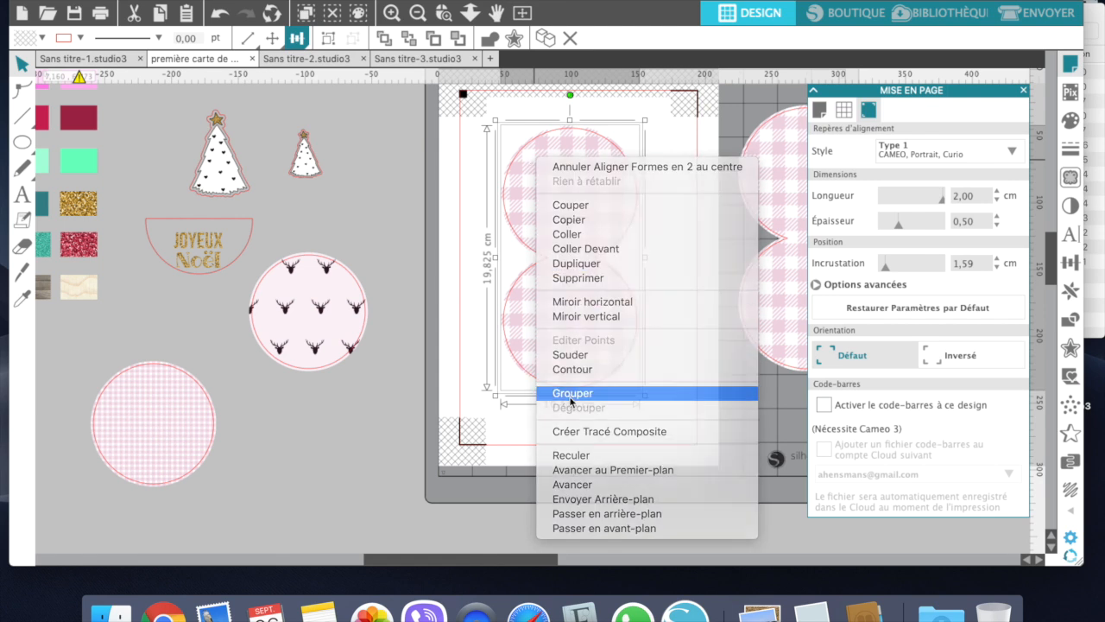
left_click_drag(567, 160, 327, 440)
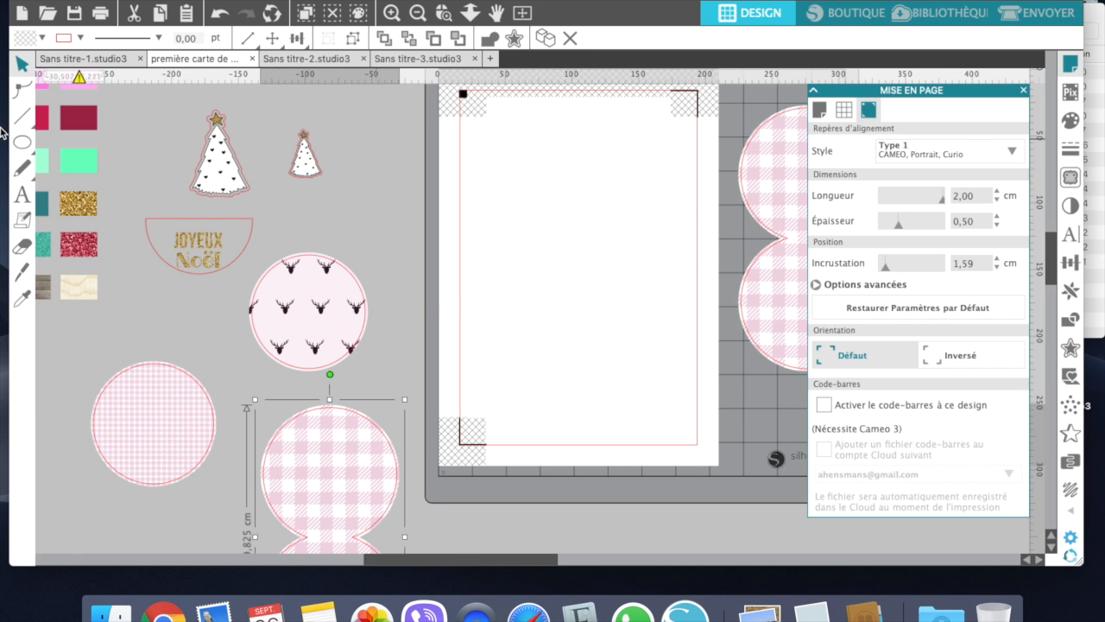
mouse_move(26, 145)
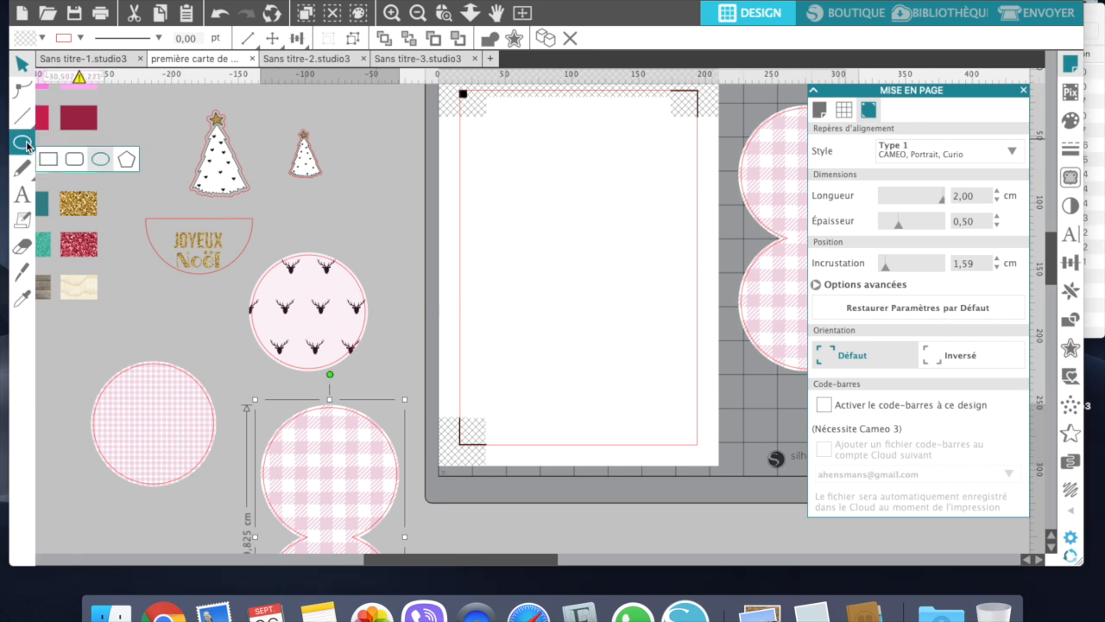
left_click(101, 146)
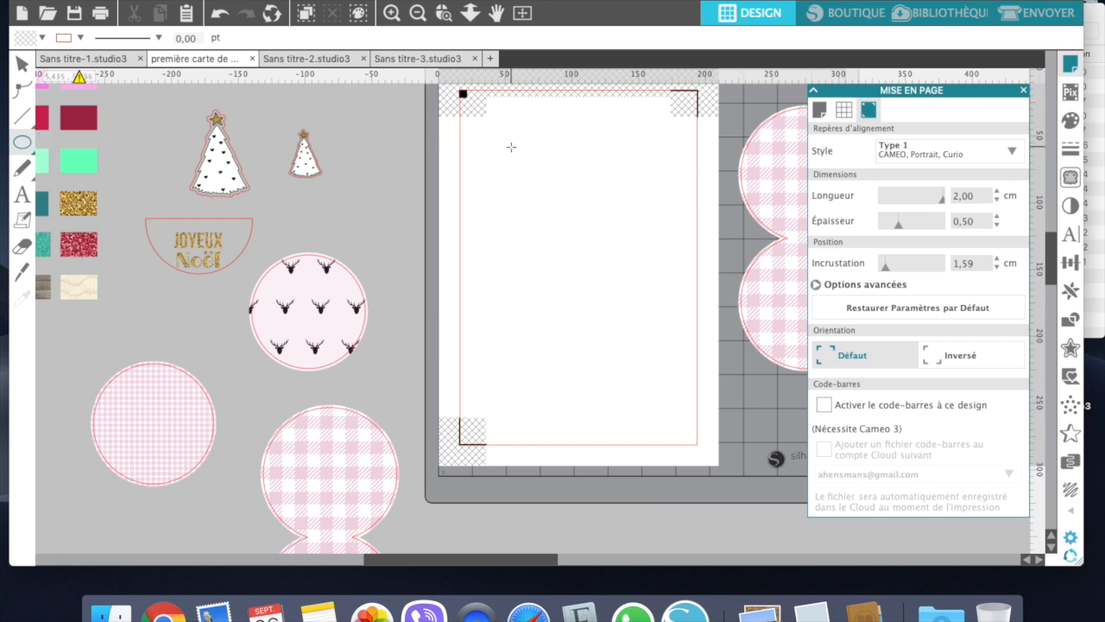
mouse_move(511, 147)
left_mouse_down()
mouse_move(639, 287)
mouse_move(627, 296)
left_mouse_up()
key("super+z")
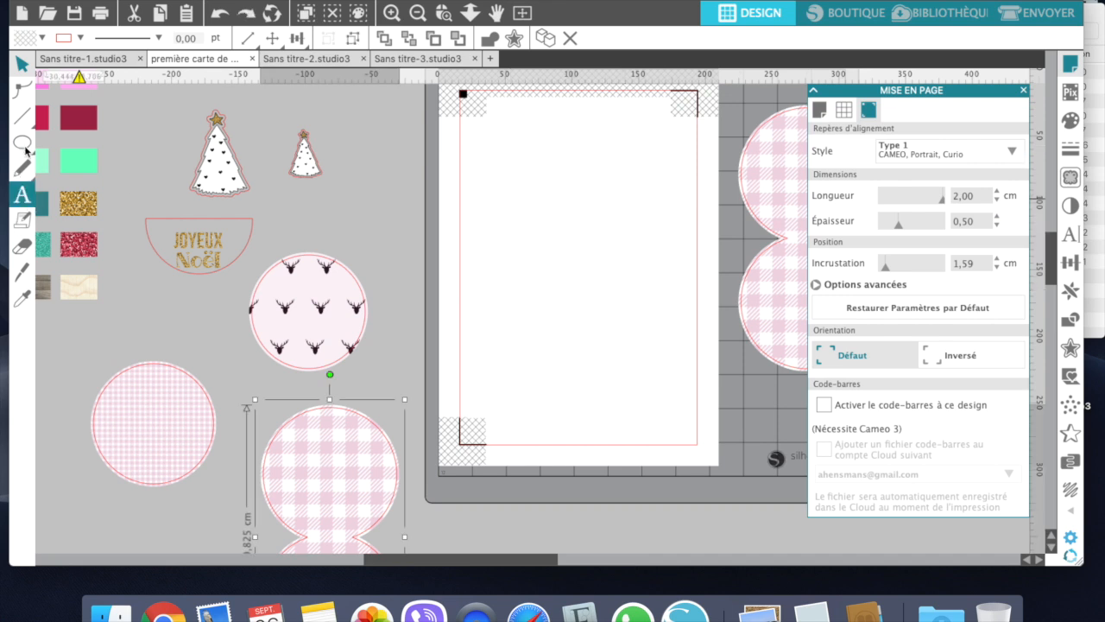
Draw a circle about 14.2 cm in diameter on the empty page
mouse_move(23, 143)
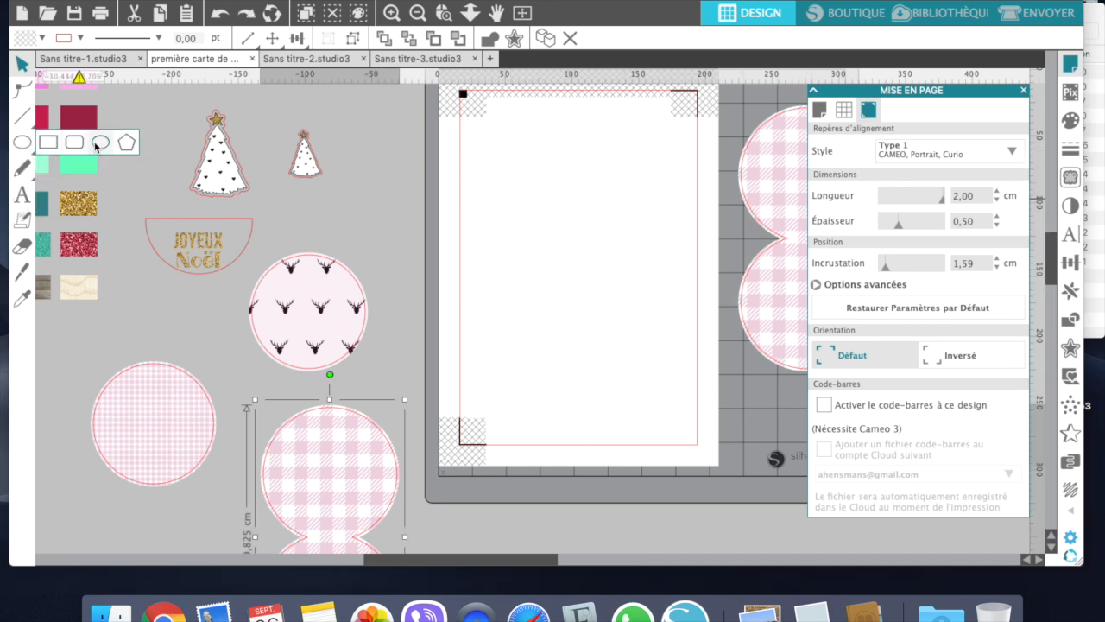
left_click(97, 144)
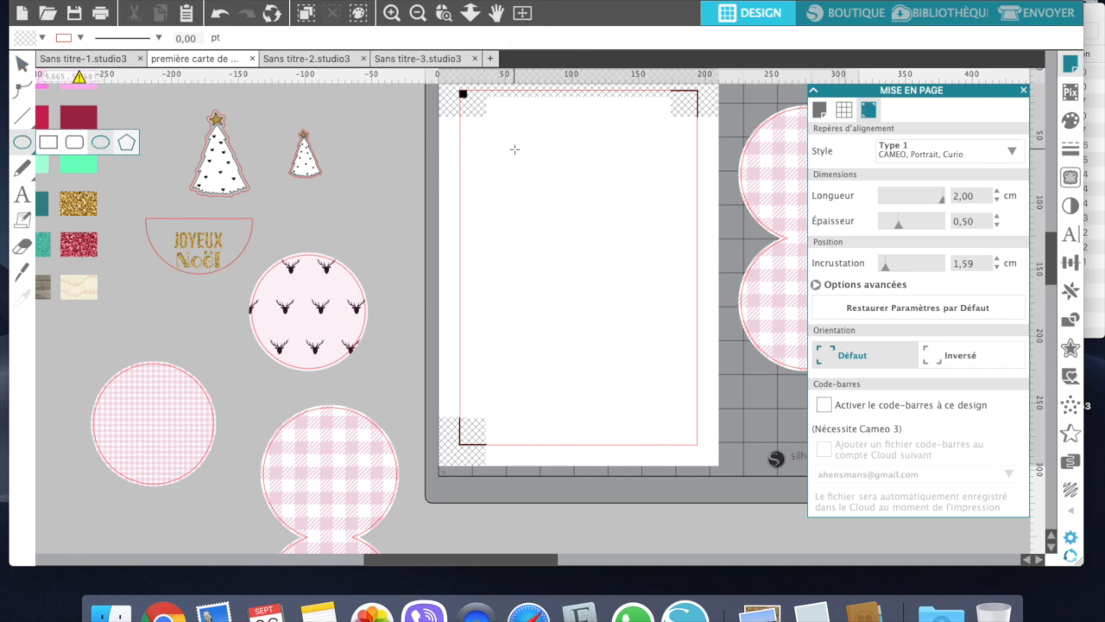
left_click_drag(515, 150, 685, 357)
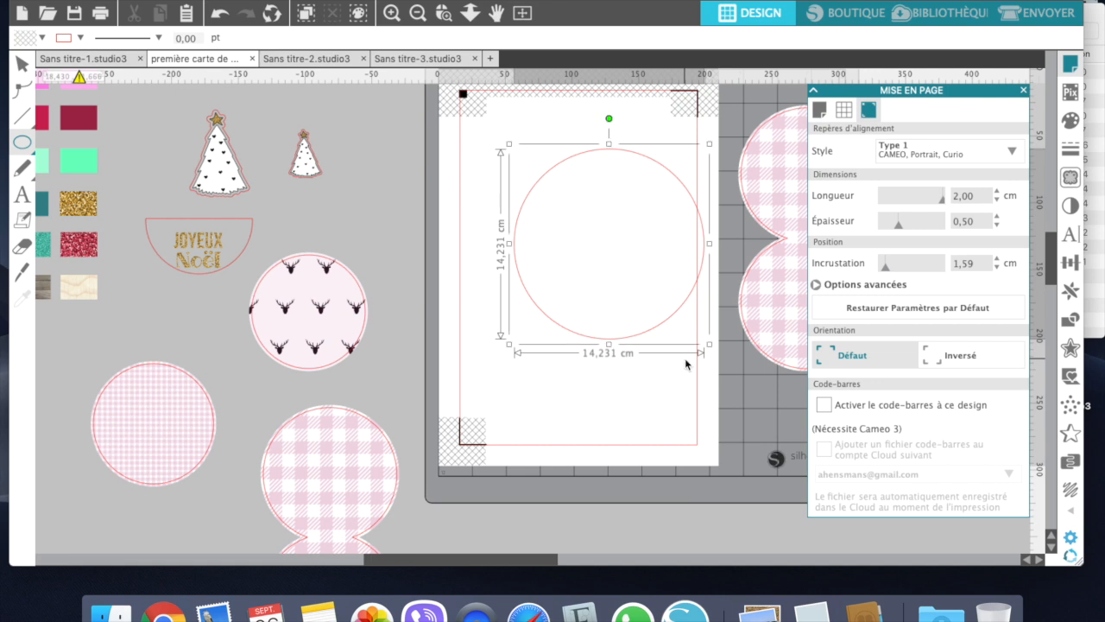
left_click(21, 63)
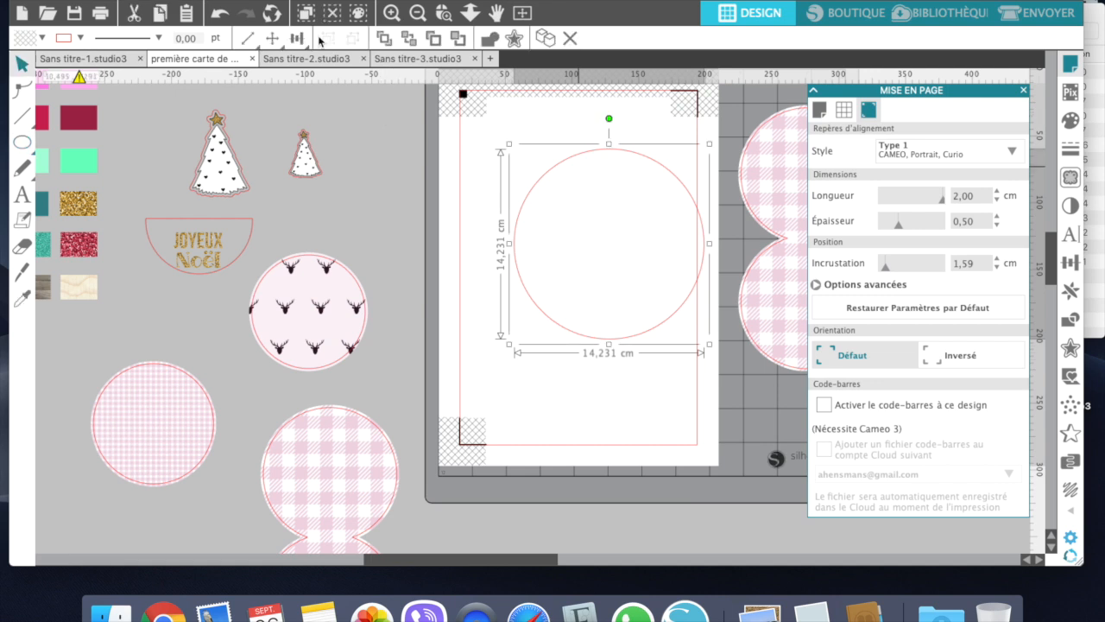
Resize the circle on the page to 9.5 cm in width and height
left_click(247, 47)
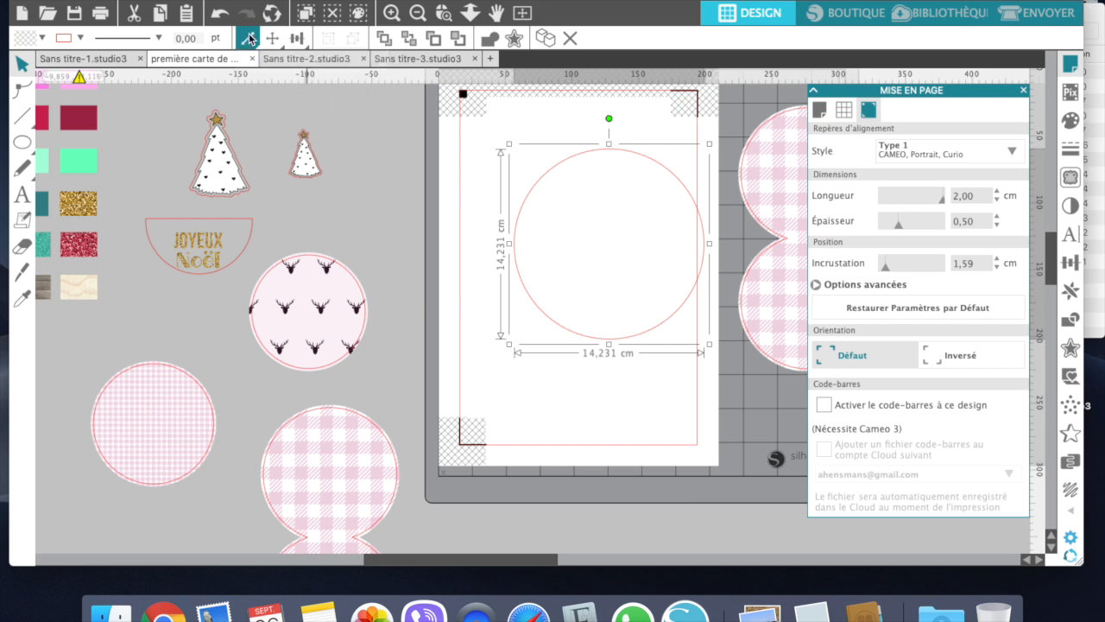
left_click(249, 41)
left_click(250, 43)
left_click(250, 43)
left_click(254, 44)
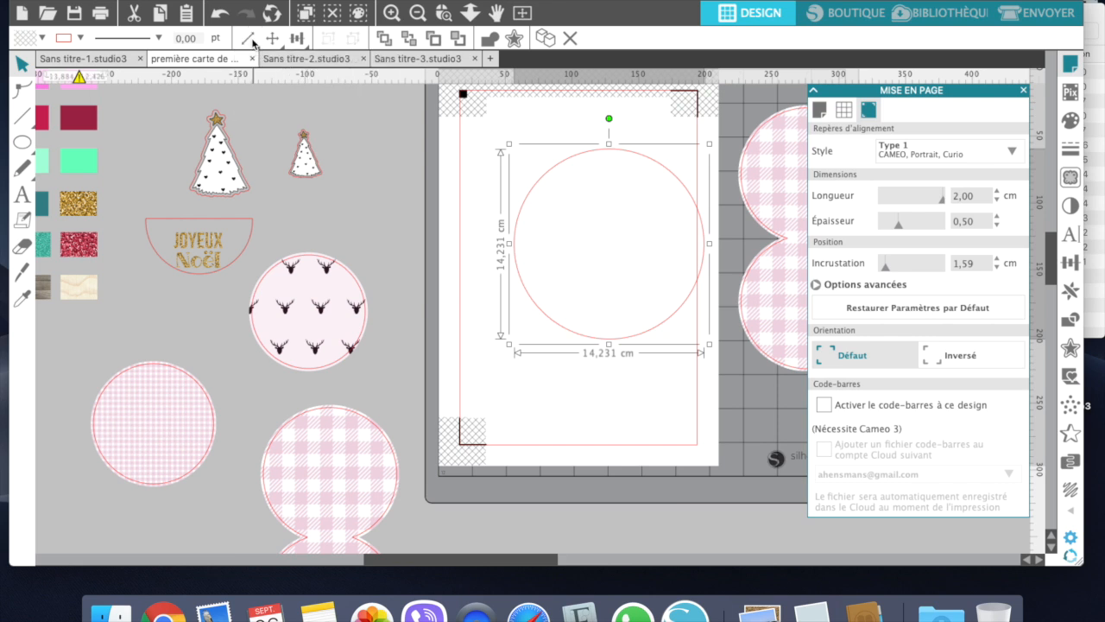
left_click(250, 40)
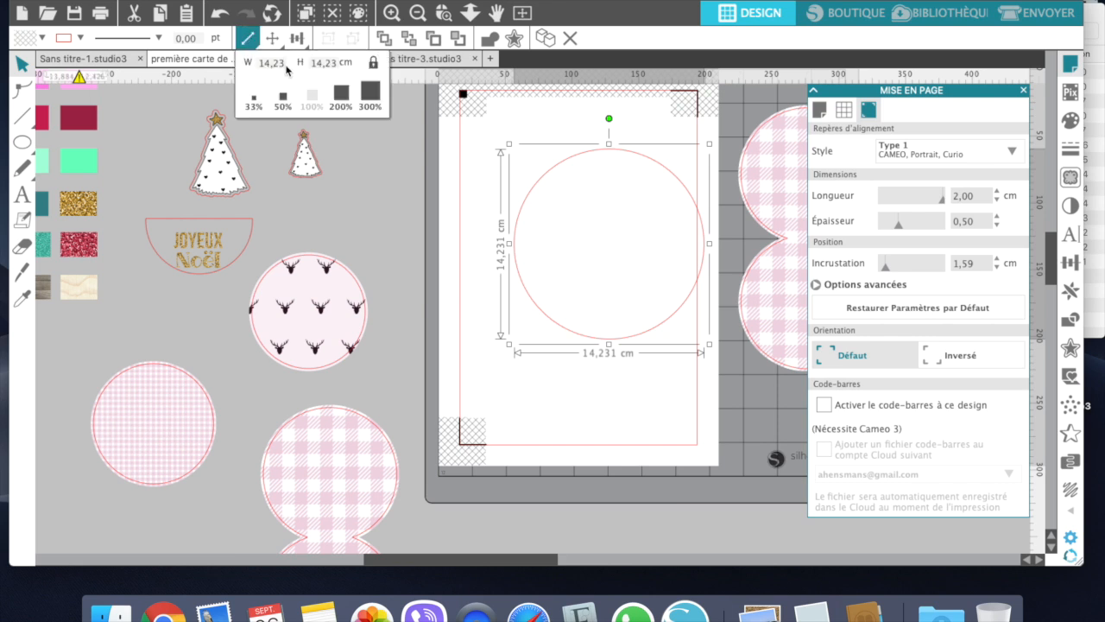
left_click(268, 63)
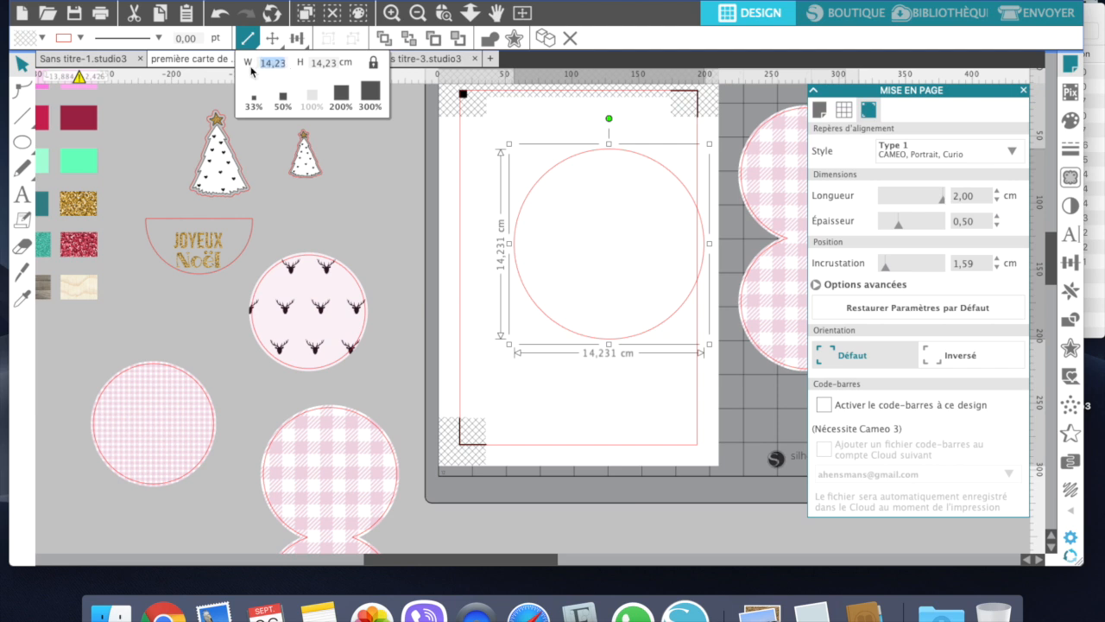
type("9,5")
key("Return")
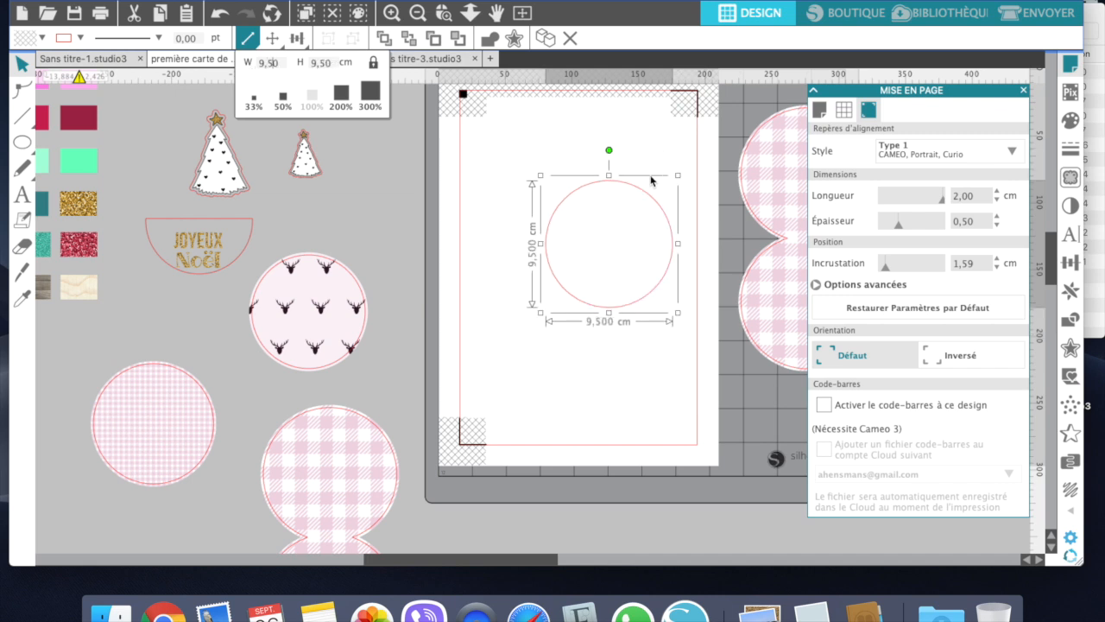
Move the 9.5 cm circle off the page, below its lower edge, and fill it with the gold glitter swatch's pattern
left_click(609, 184)
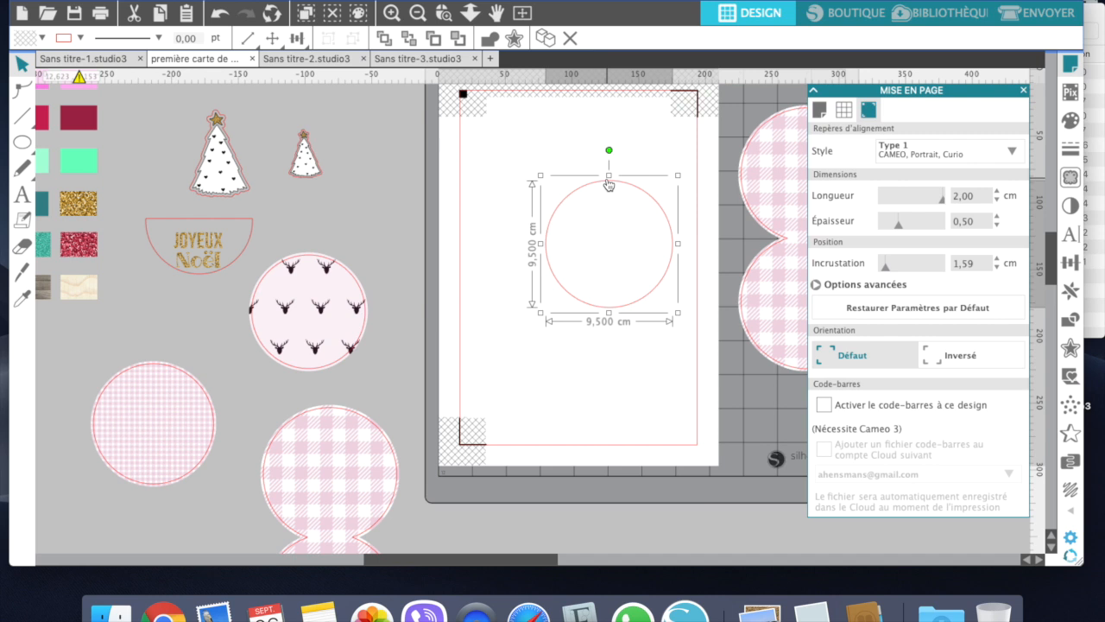
left_click_drag(609, 184, 536, 516)
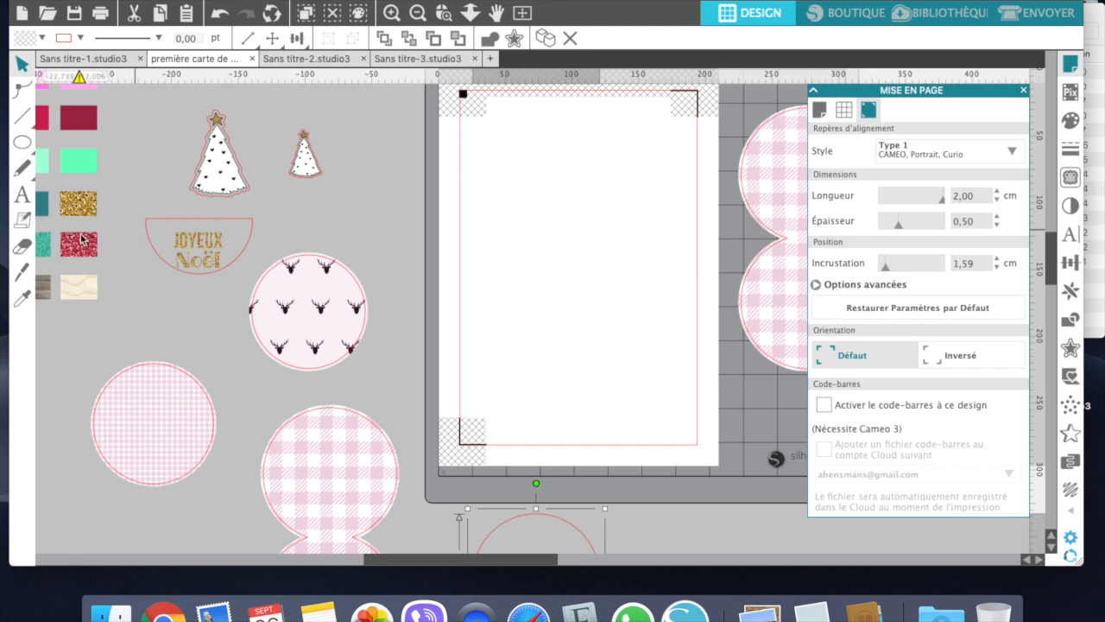
left_click(23, 298)
left_click(85, 205)
right_click(85, 203)
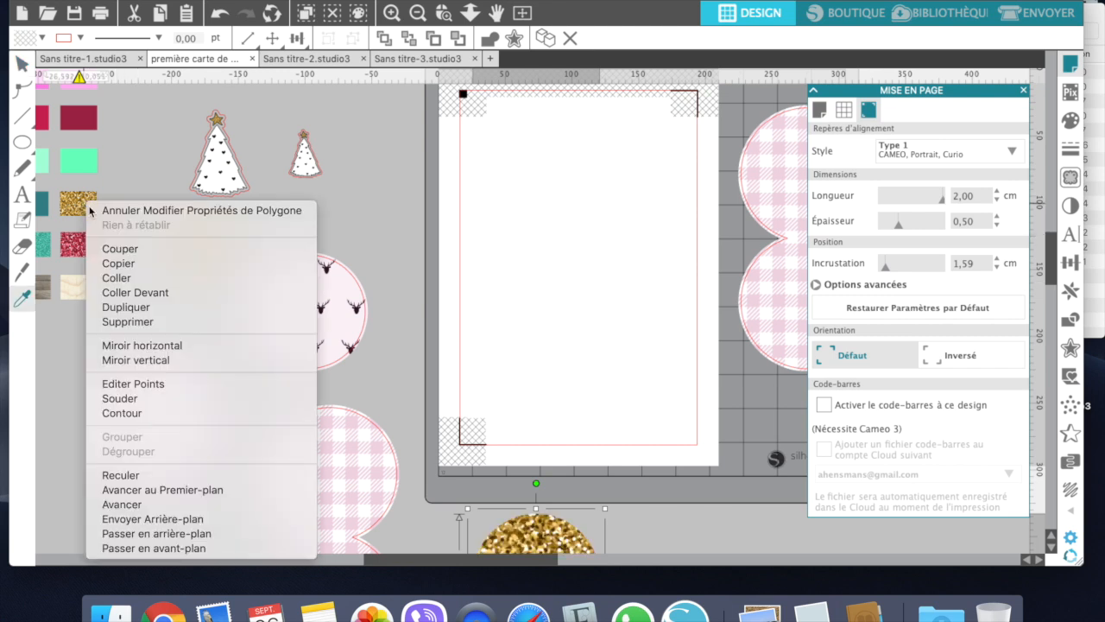
left_click(667, 551)
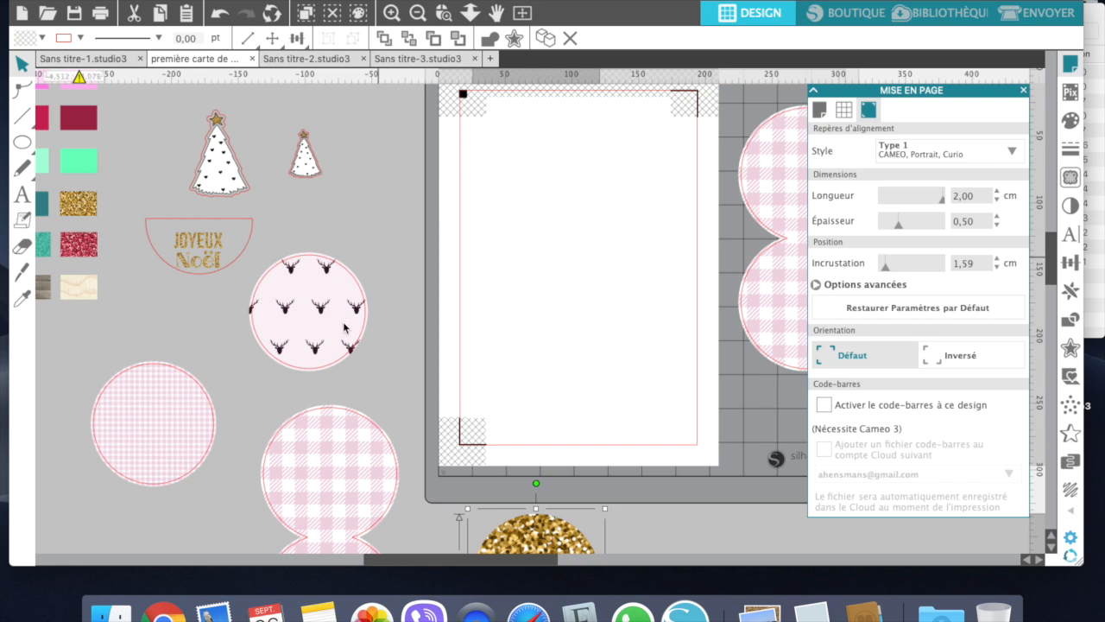
Draw another circle in the upper part of the empty page and set its diameter to 8.5 cm
left_click(23, 141)
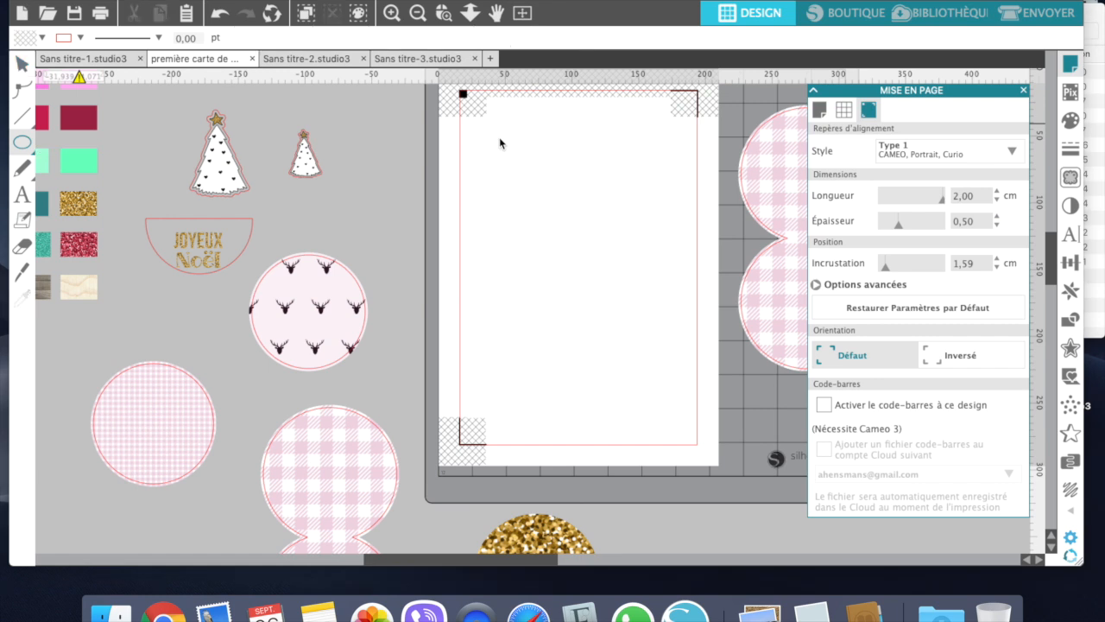
left_click_drag(500, 143, 599, 255)
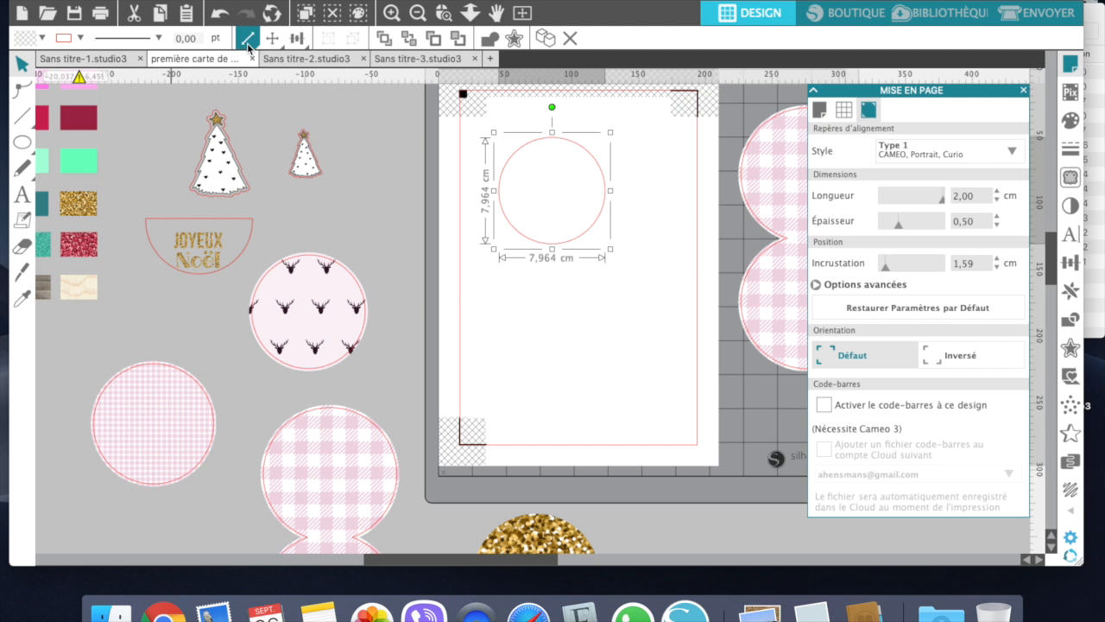
left_click(248, 44)
left_click(248, 45)
left_click(248, 44)
left_click(247, 44)
left_click(252, 47)
left_click(251, 48)
left_click(247, 40)
left_click(248, 40)
left_click(249, 44)
left_click(249, 44)
left_click(250, 44)
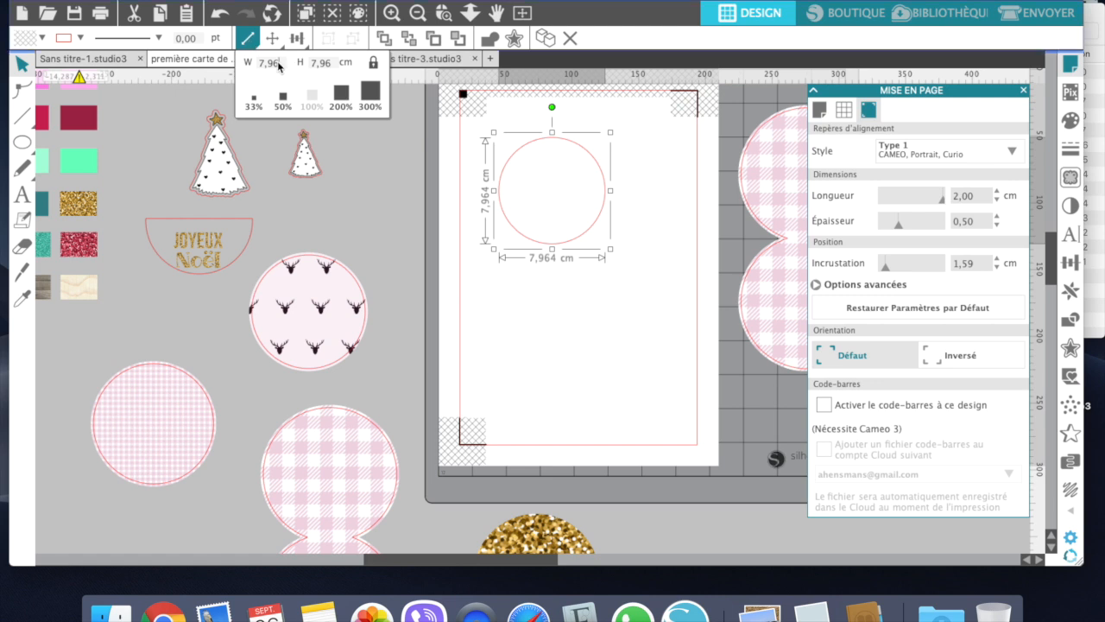
left_click(278, 66)
type("7")
type("0")
key("Return")
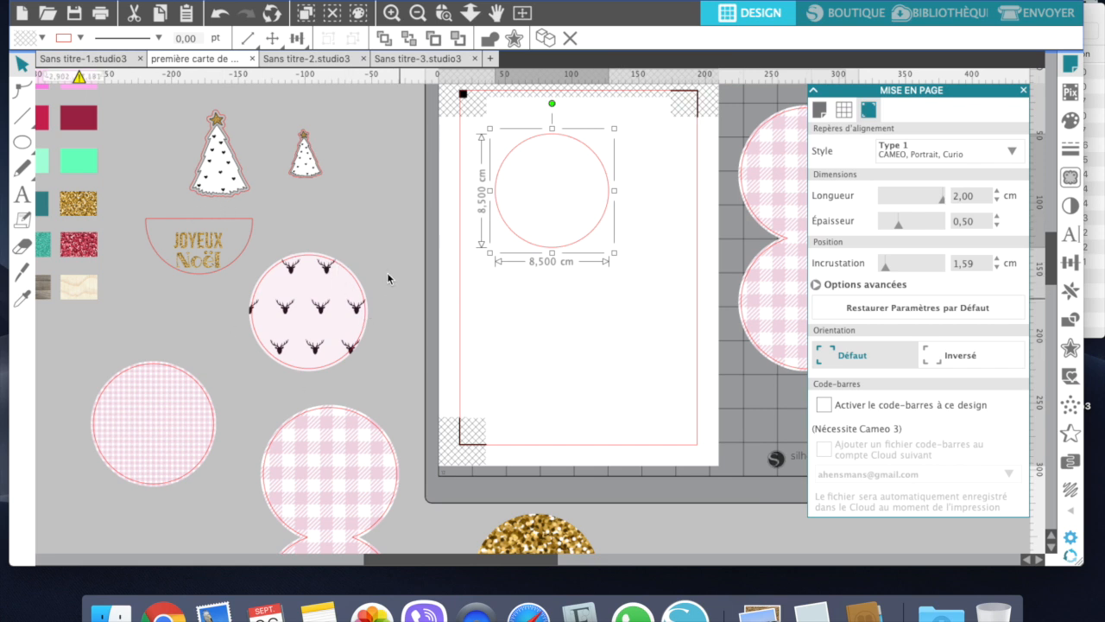
Add a 0.2 cm contour around the 8.5 cm circle and move the original circle to the lower part of the page
left_click(517, 40)
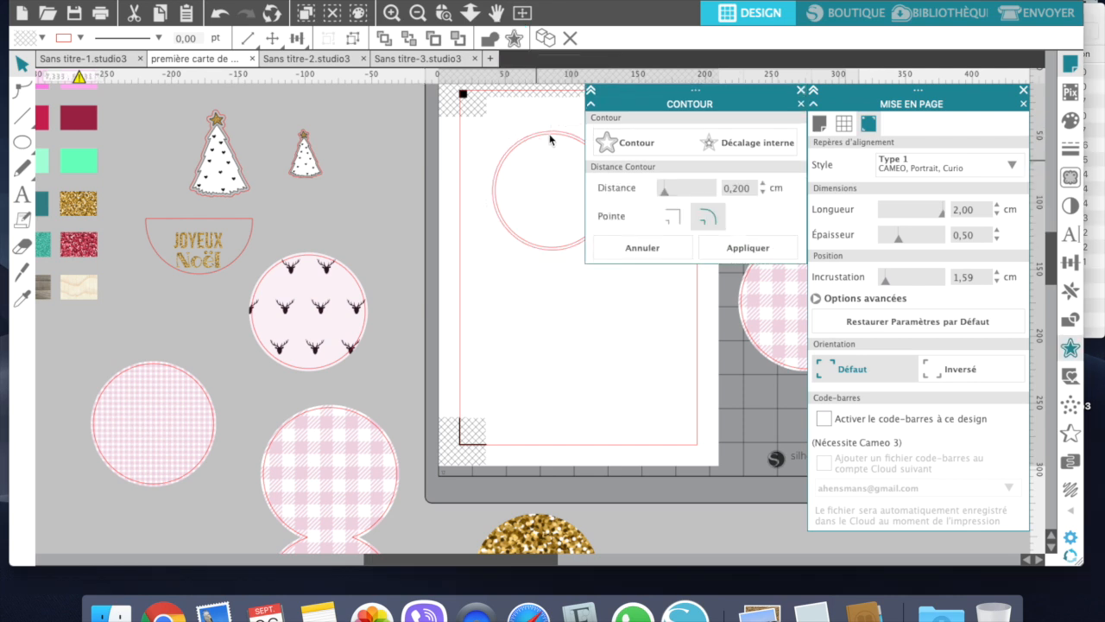
left_click(550, 150)
left_click_drag(550, 150, 546, 361)
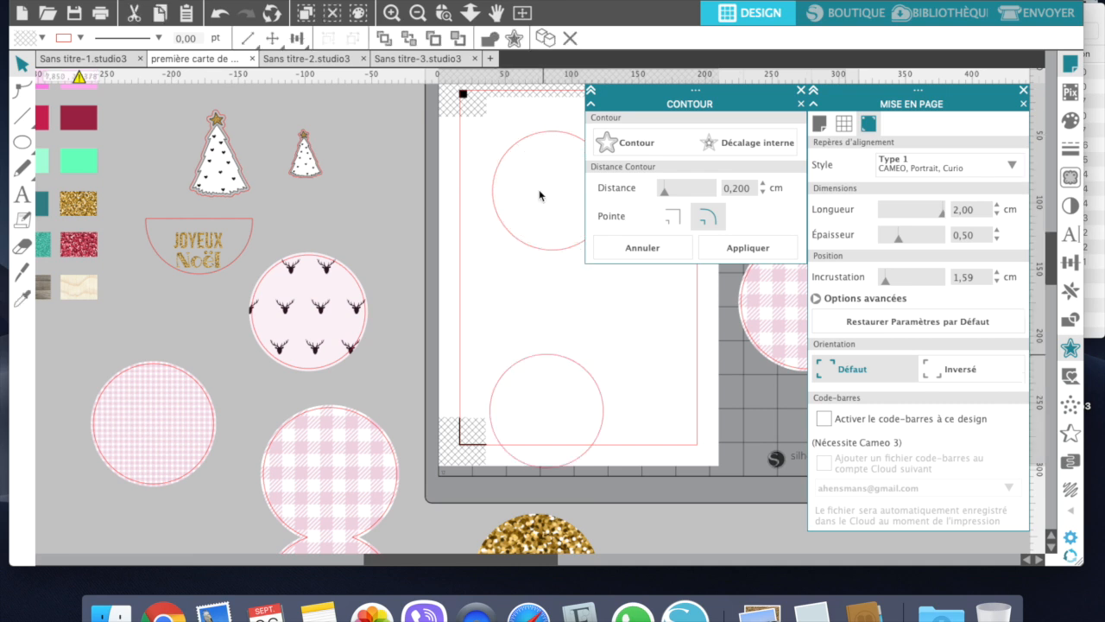
Fill the contour circle with the paper PP ZAT 19 rennes rose et brun from the PP ZAT 19 motifs et banderoles folder in Finder
left_click(540, 257)
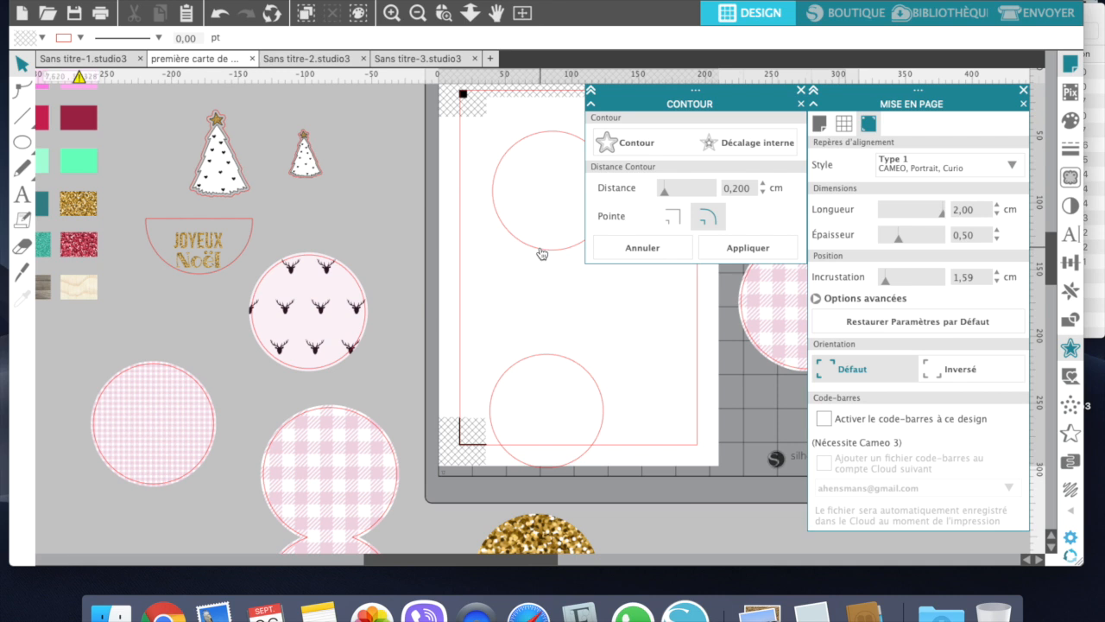
left_click(542, 252)
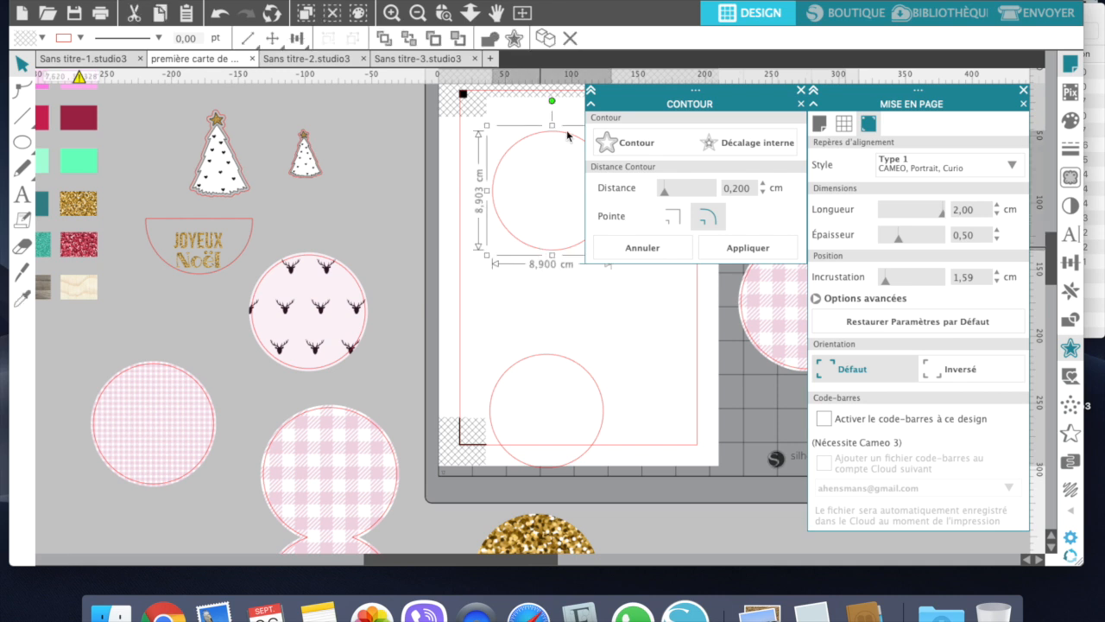
left_click_drag(553, 2, 395, 2)
left_click(978, 183)
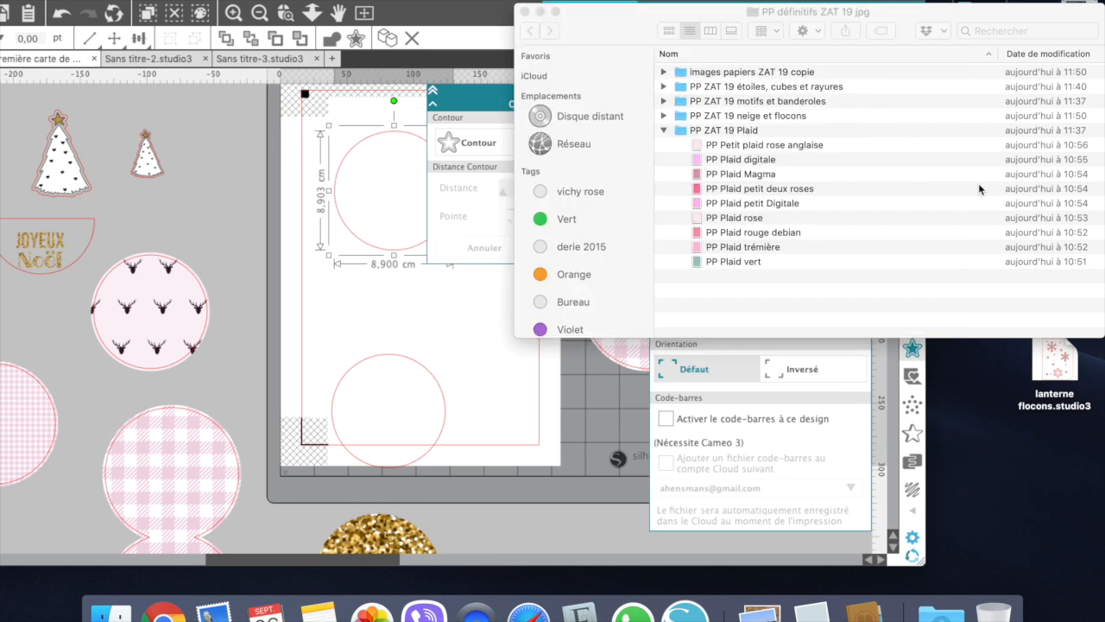
left_click(664, 130)
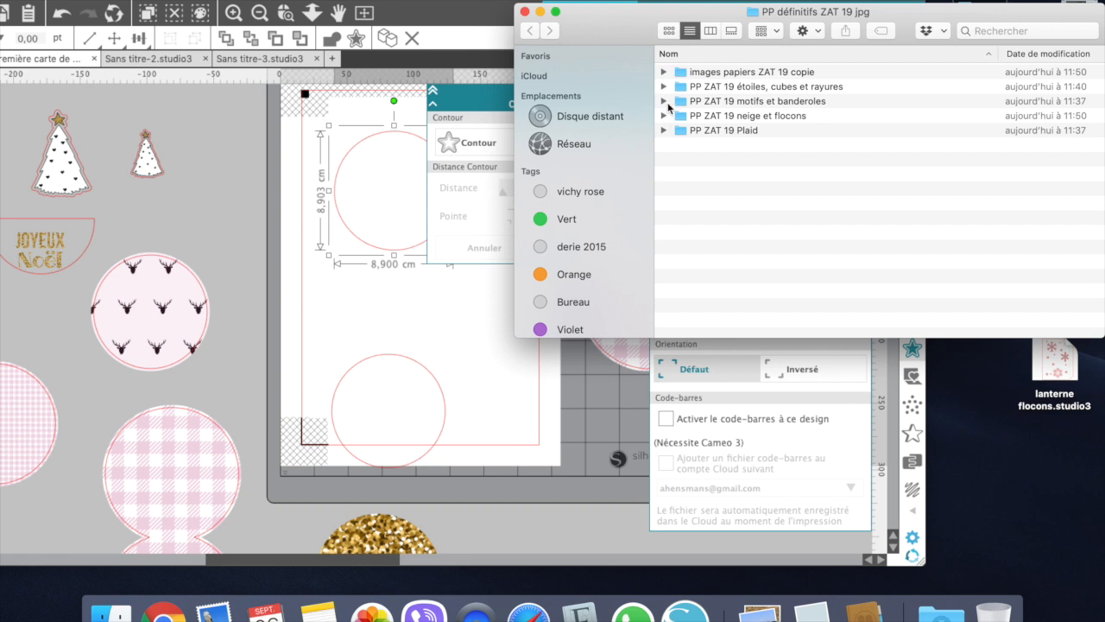
left_click(664, 101)
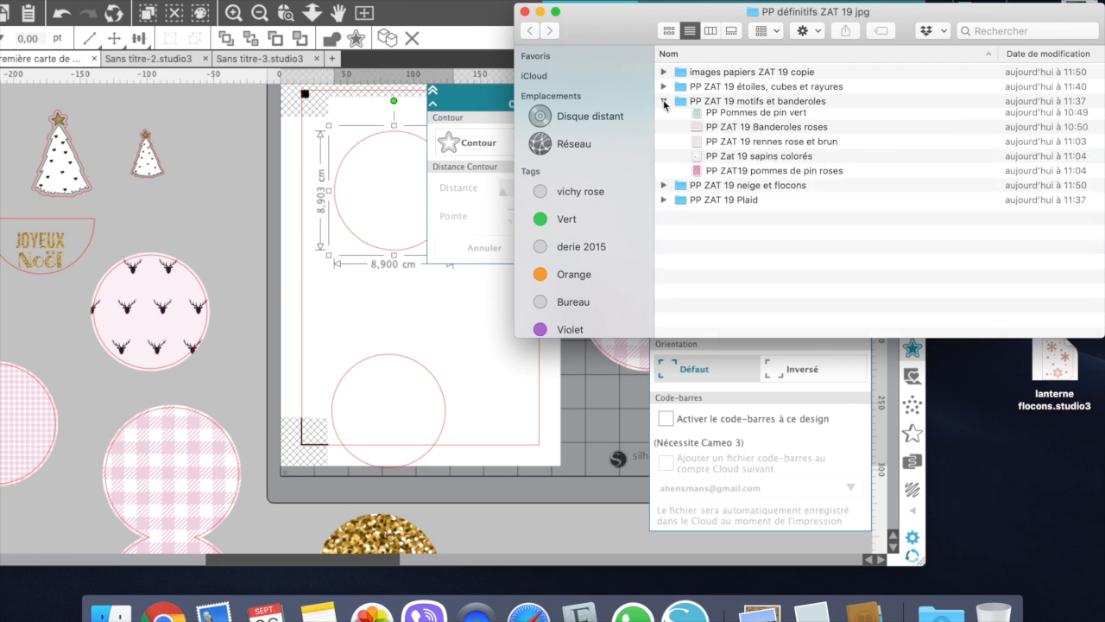
left_click_drag(697, 147, 377, 190)
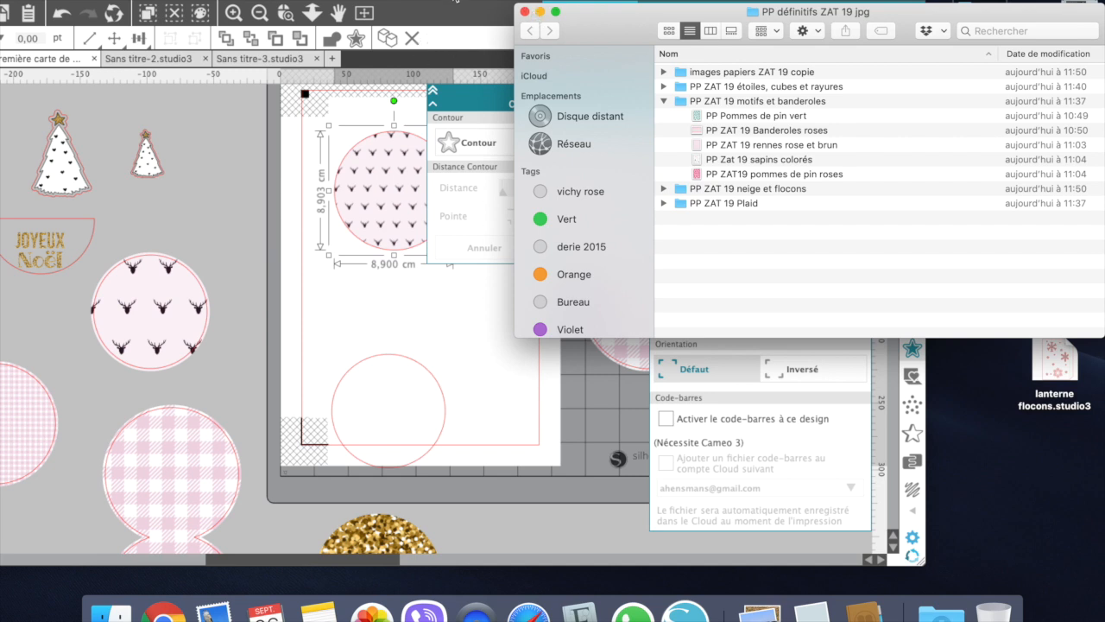
left_click(471, 31)
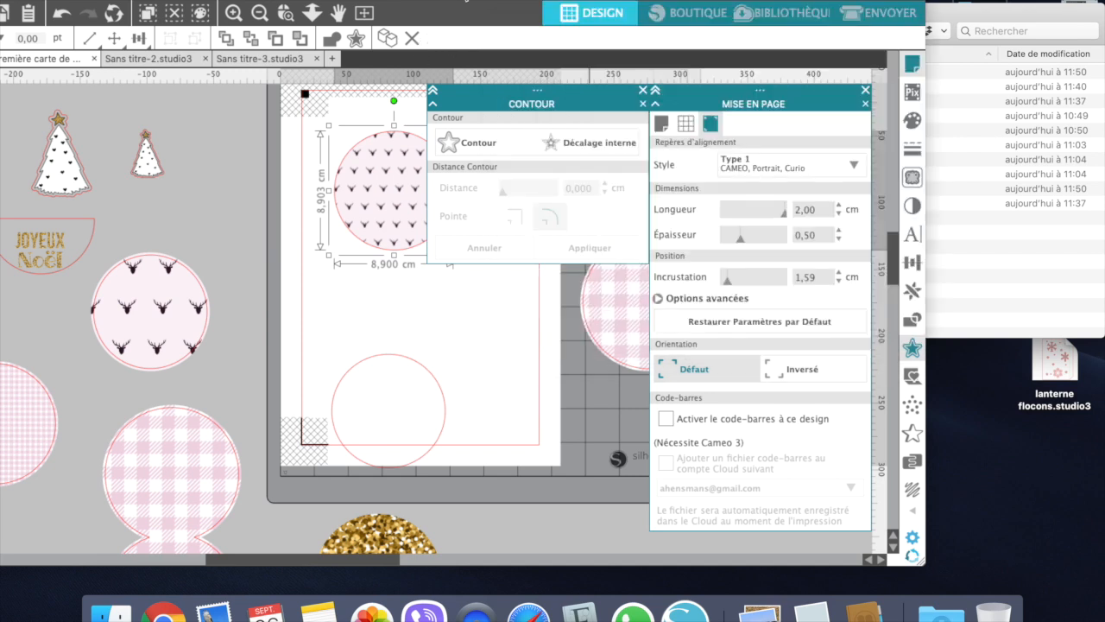
Enlarge the reindeer fill pattern of the contour circle to a scale of 210%
left_click(642, 91)
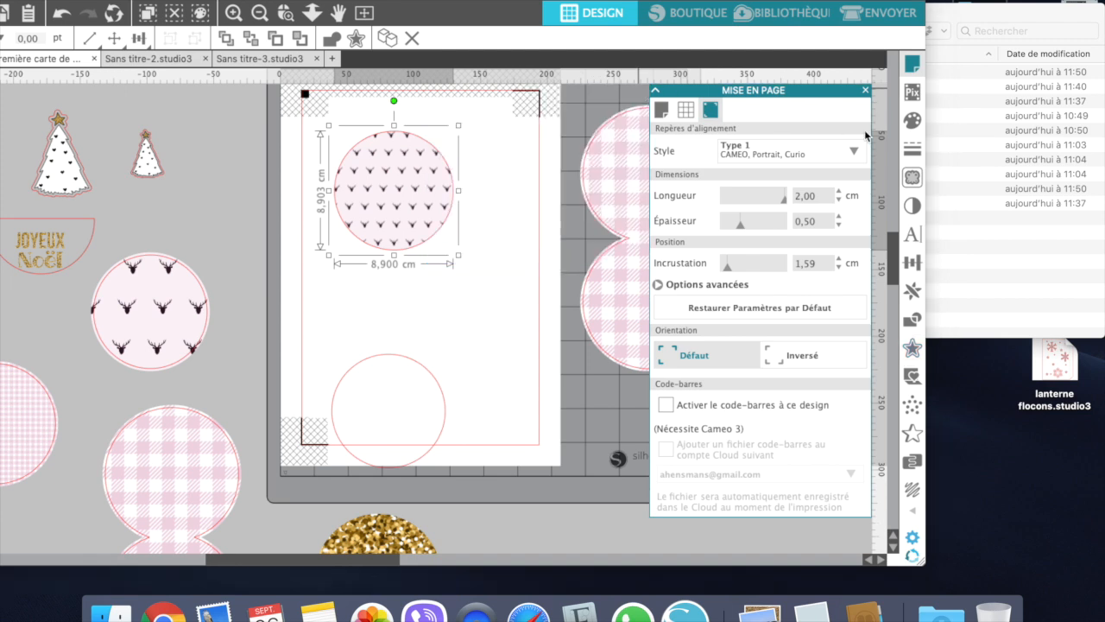
left_click(913, 120)
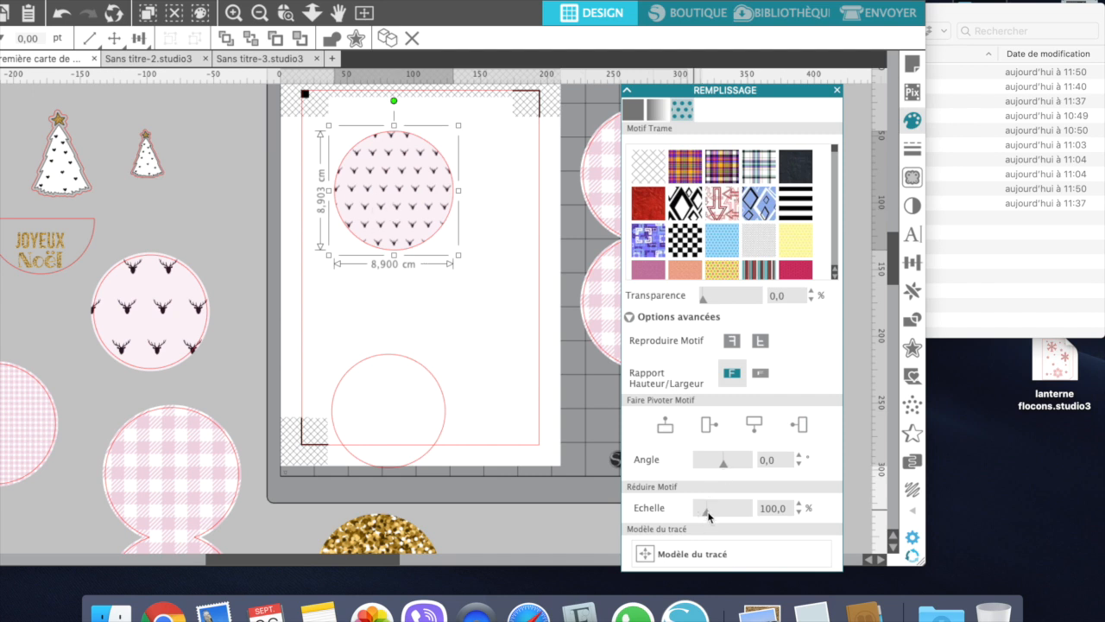
mouse_move(709, 512)
left_mouse_down()
mouse_move(745, 515)
mouse_move(719, 514)
left_mouse_up()
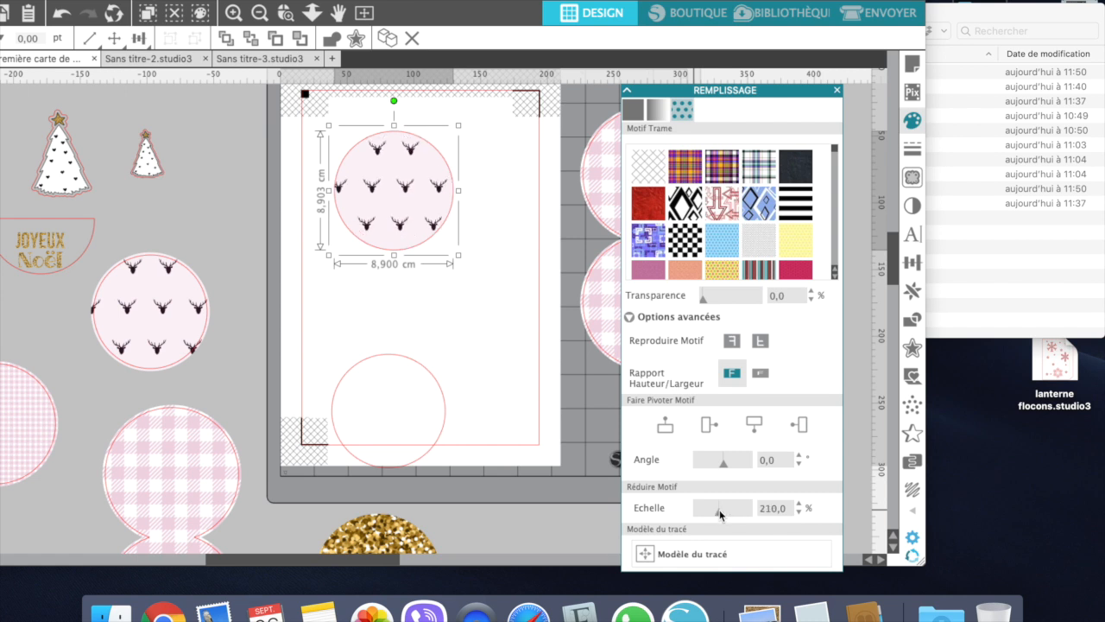
left_click(482, 327)
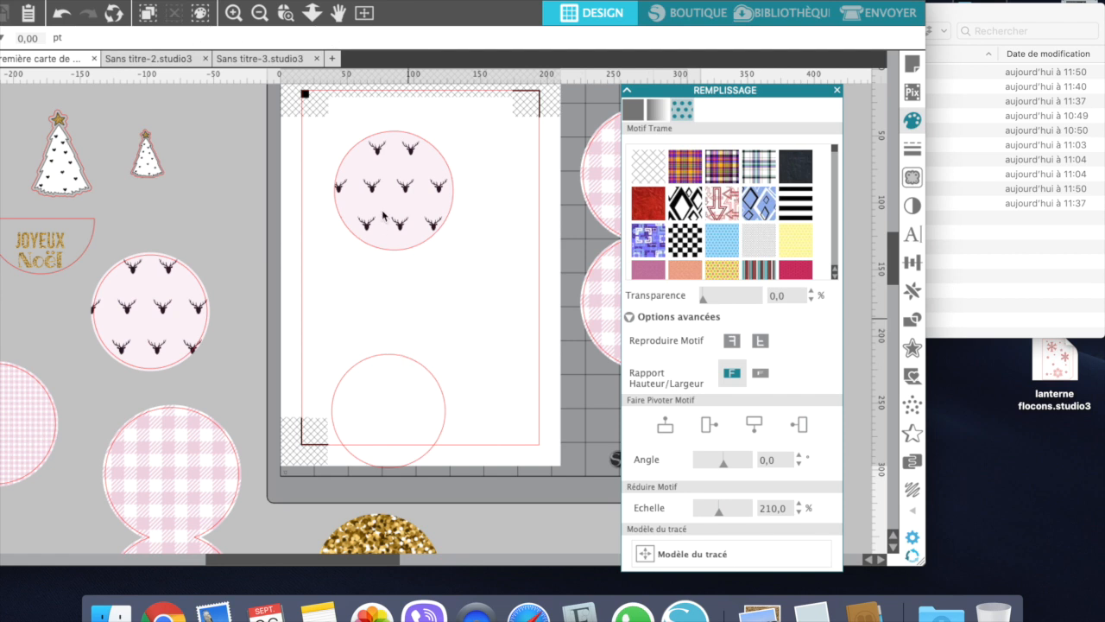
Remove the outline colour from the reindeer-filled circle on the page
left_click(376, 138)
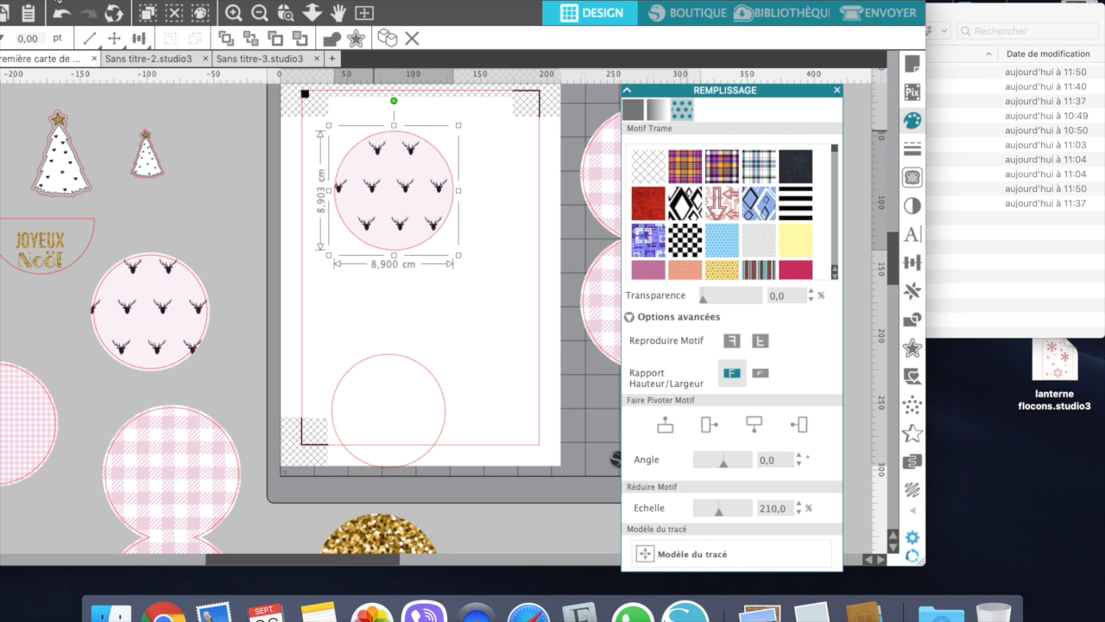
left_click_drag(380, 1, 619, 2)
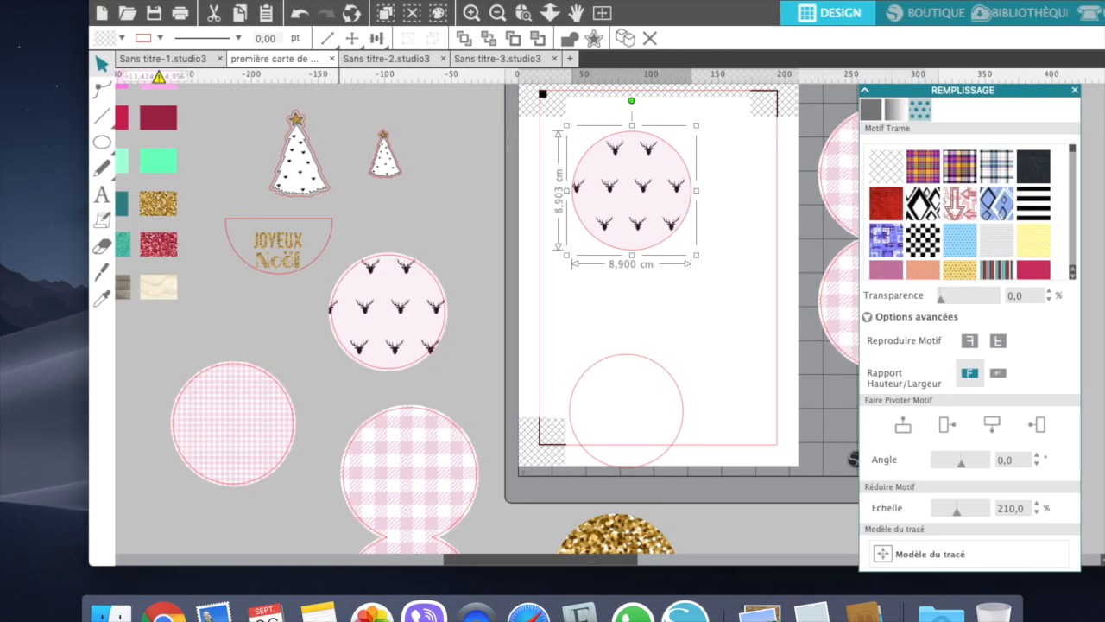
left_click(160, 39)
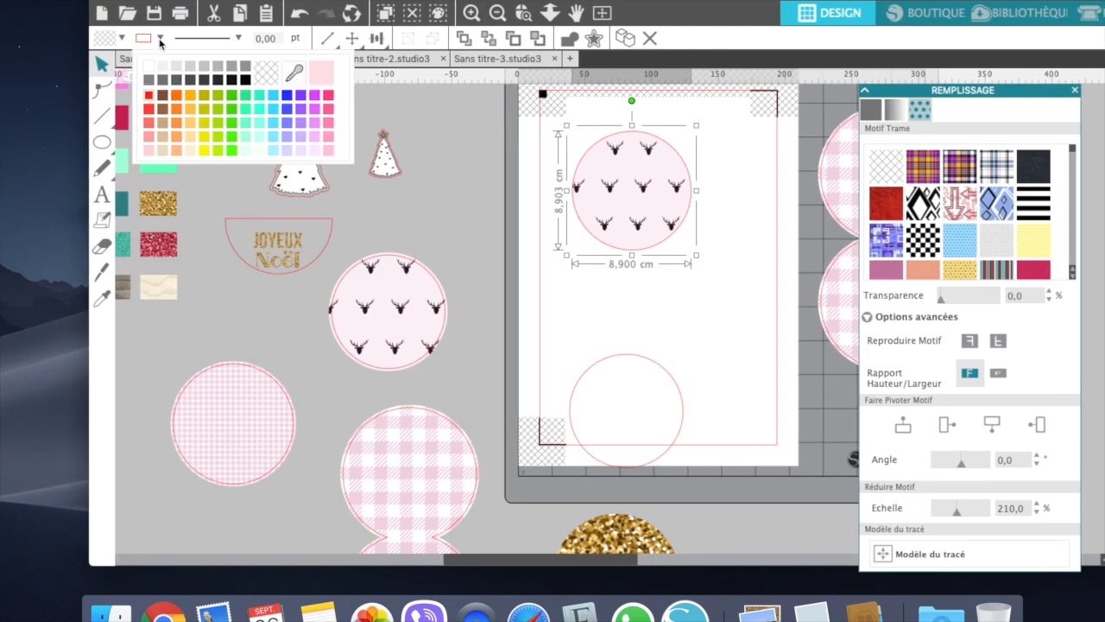
left_click(266, 81)
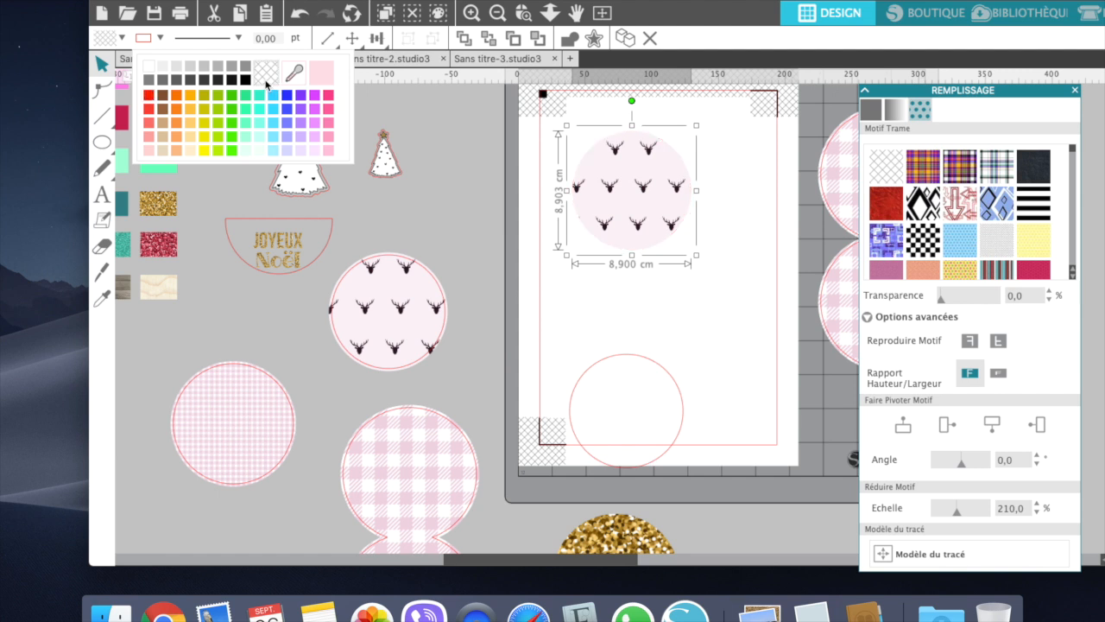
Bring the smaller cut circle back over the reindeer-filled circle and align both on their centres
left_click_drag(613, 361, 617, 140)
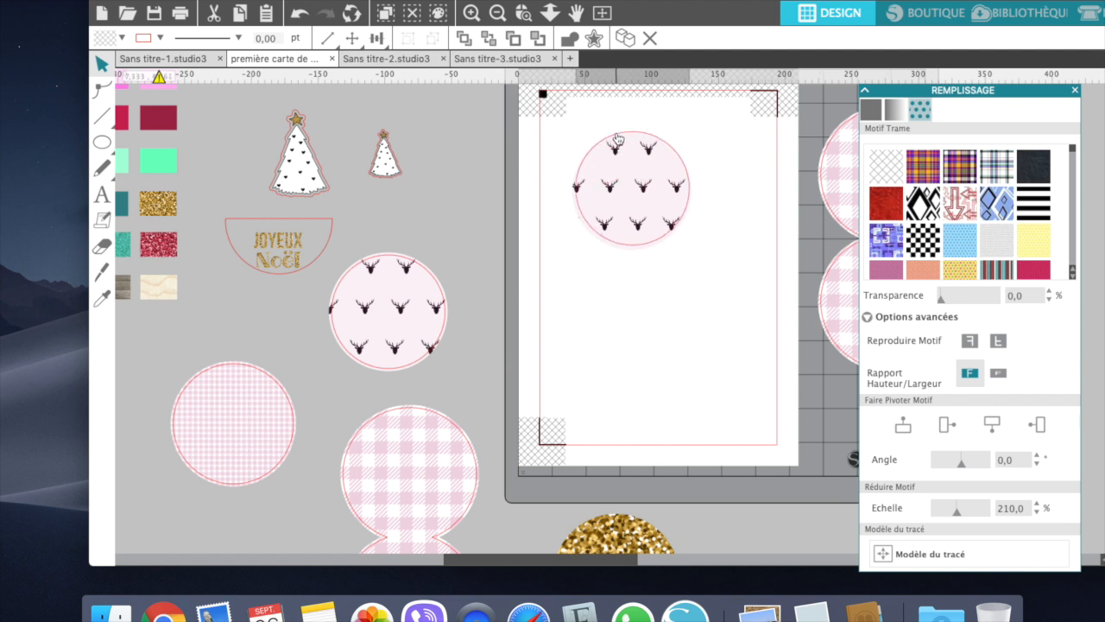
left_click(547, 130)
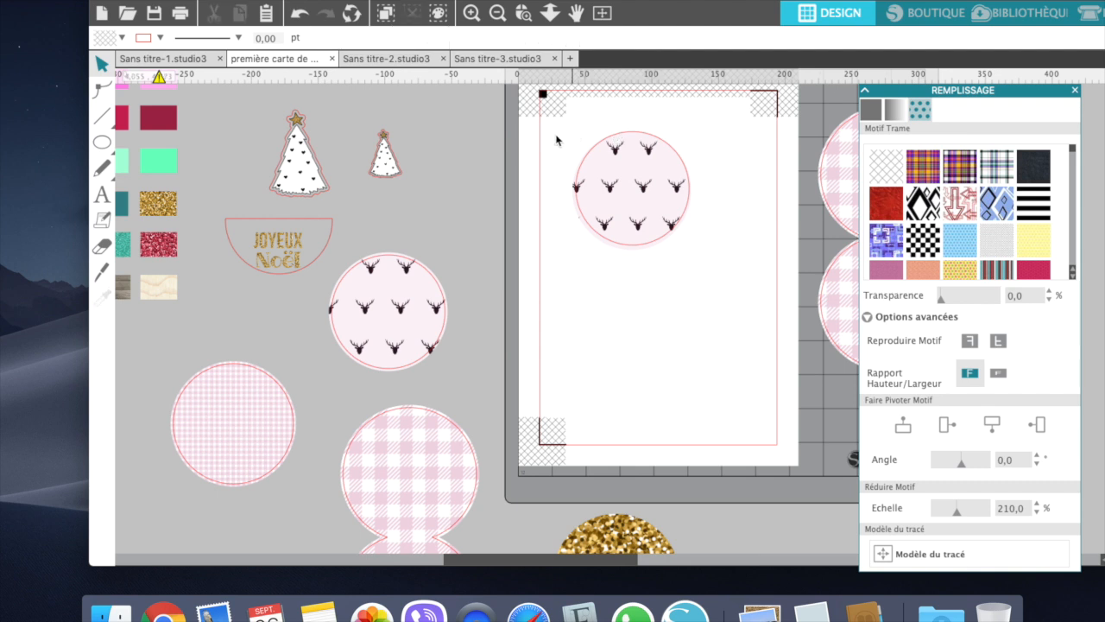
left_click_drag(548, 131, 726, 290)
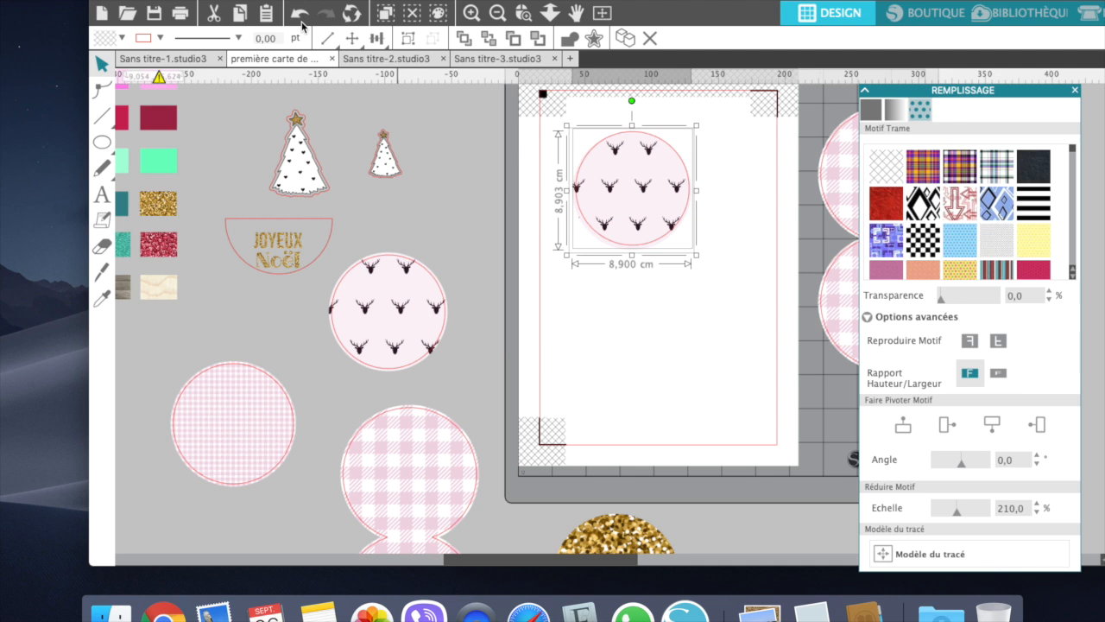
left_click(375, 40)
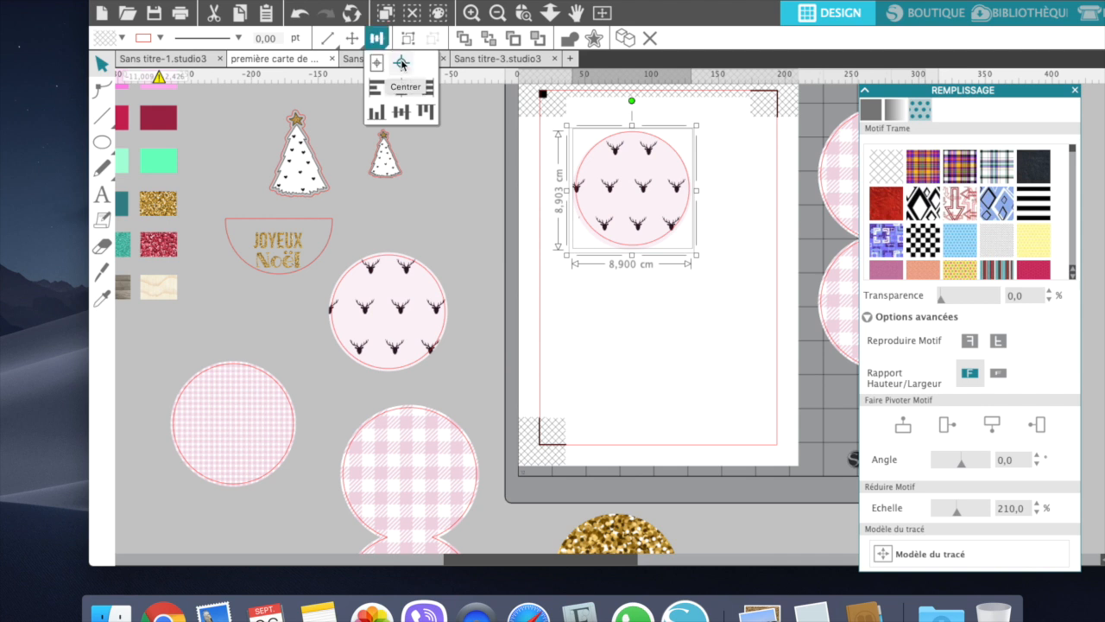
left_click(402, 65)
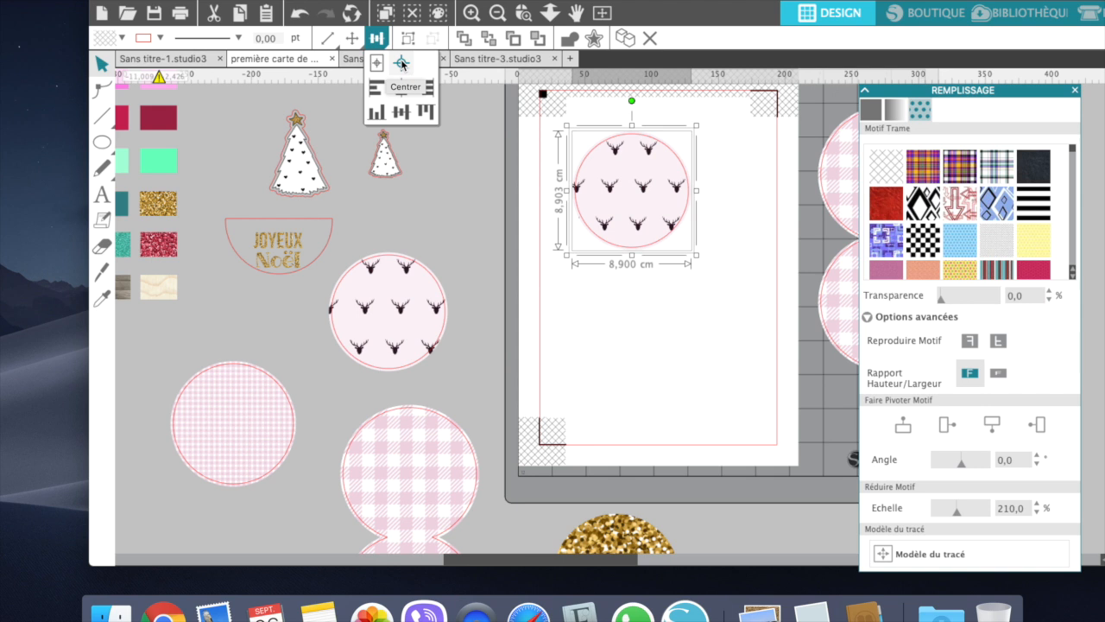
Group the reindeer-filled circle with its cut outline and display the page grid
key("super+g")
key("g")
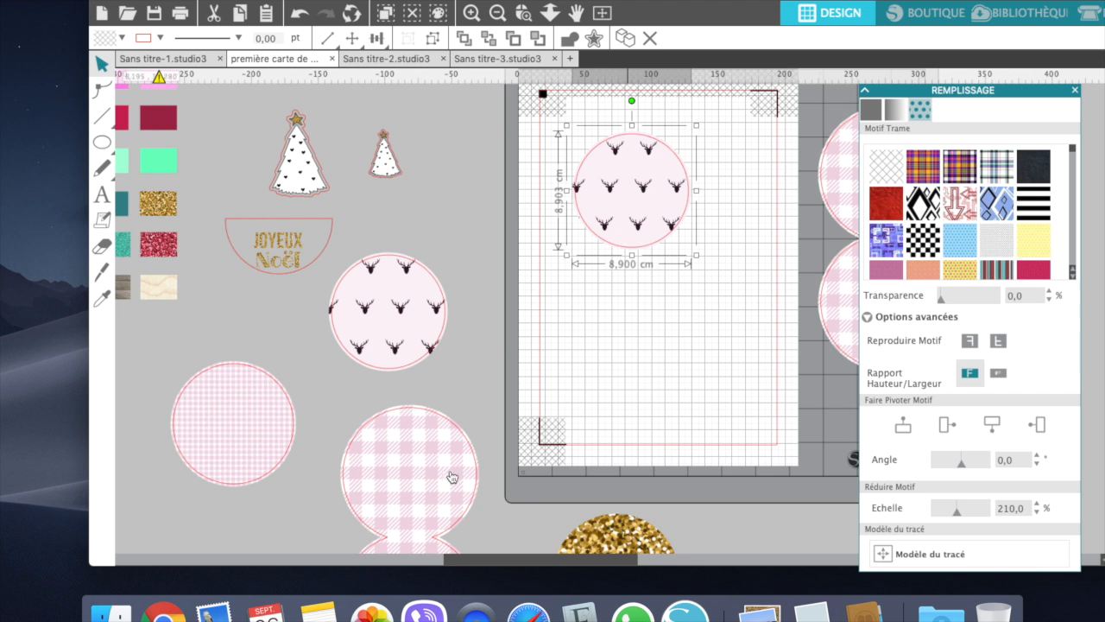
Delete the older reindeer-filled circle lying off the page above the plaid double-circle card
left_click_drag(453, 477, 452, 454)
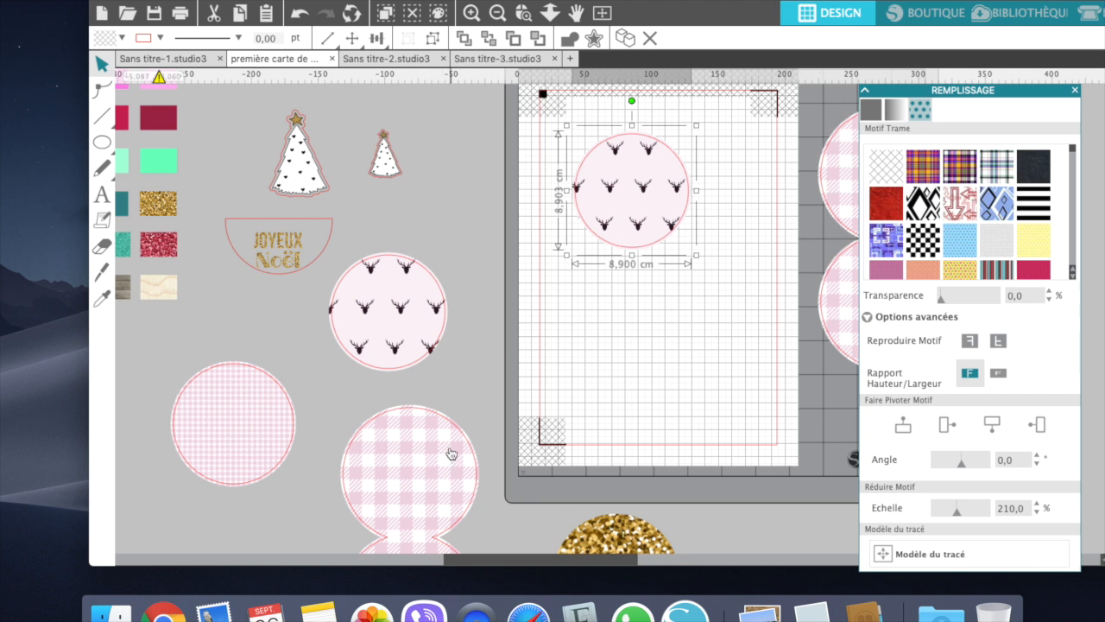
left_click(347, 253)
left_click(321, 296)
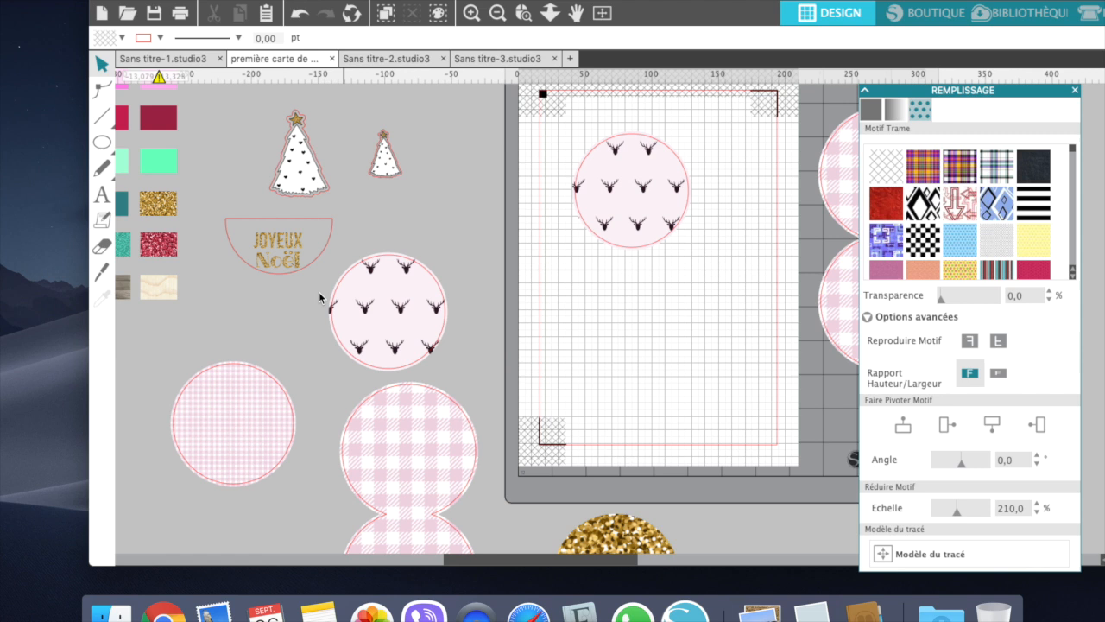
left_click(409, 335)
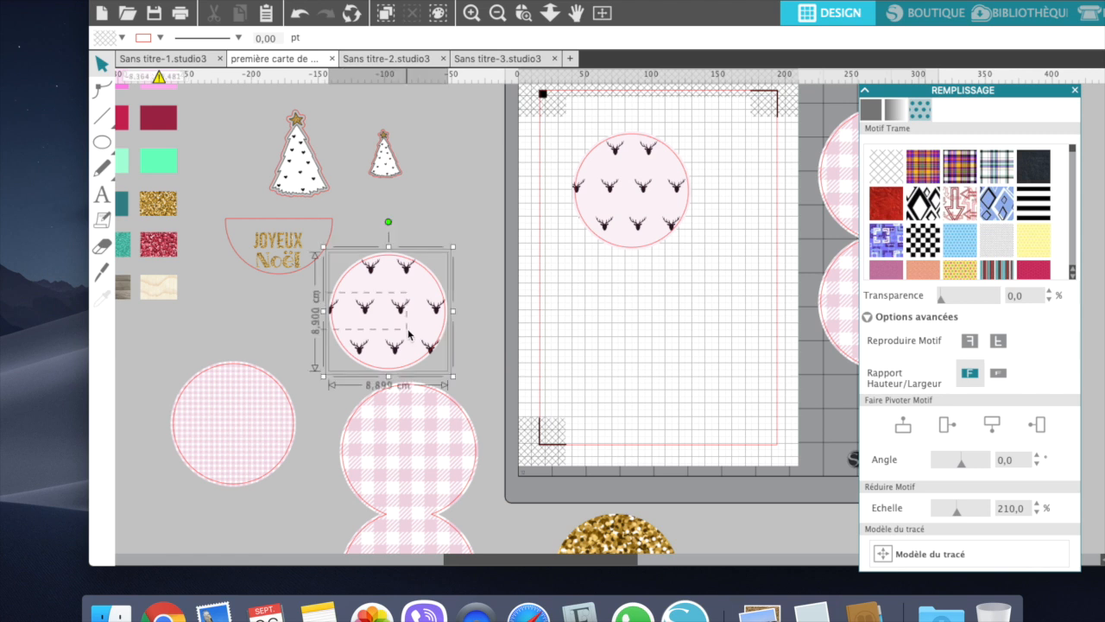
key("Delete")
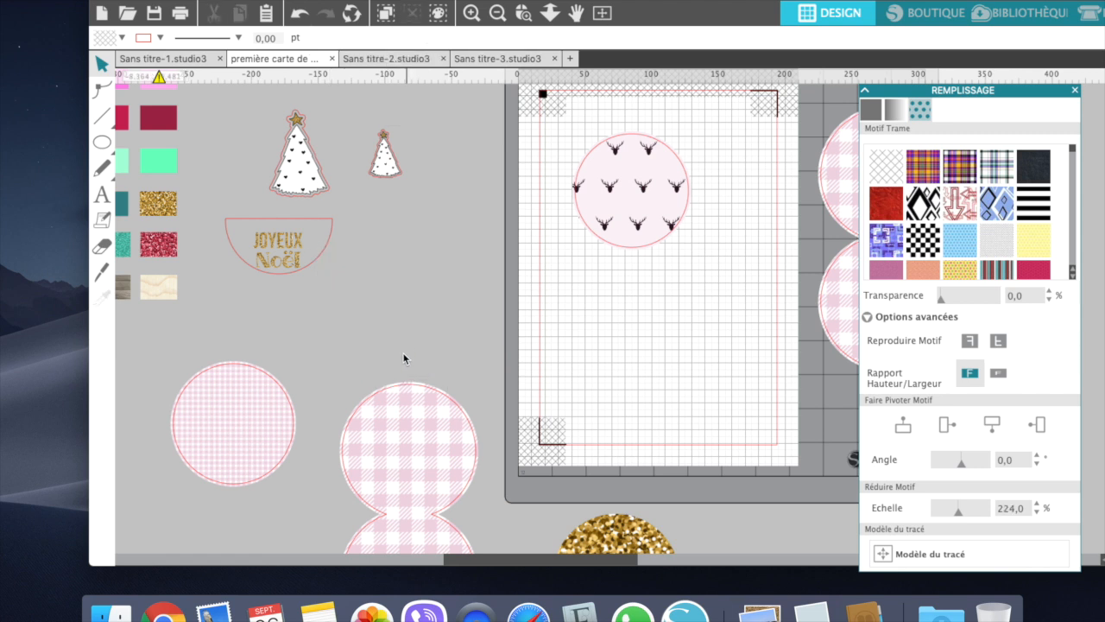
Move the plaid double-circle card up into the free space and place the gold glitter circle over its lower circle
left_click_drag(400, 256, 404, 205)
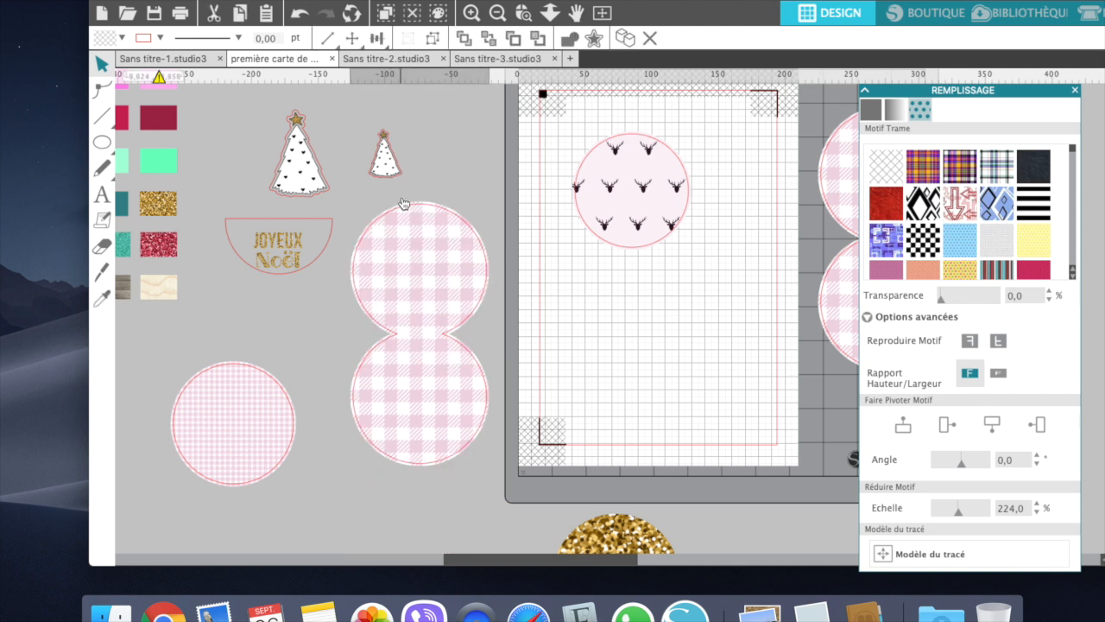
left_click_drag(598, 538, 404, 348)
left_click(559, 152)
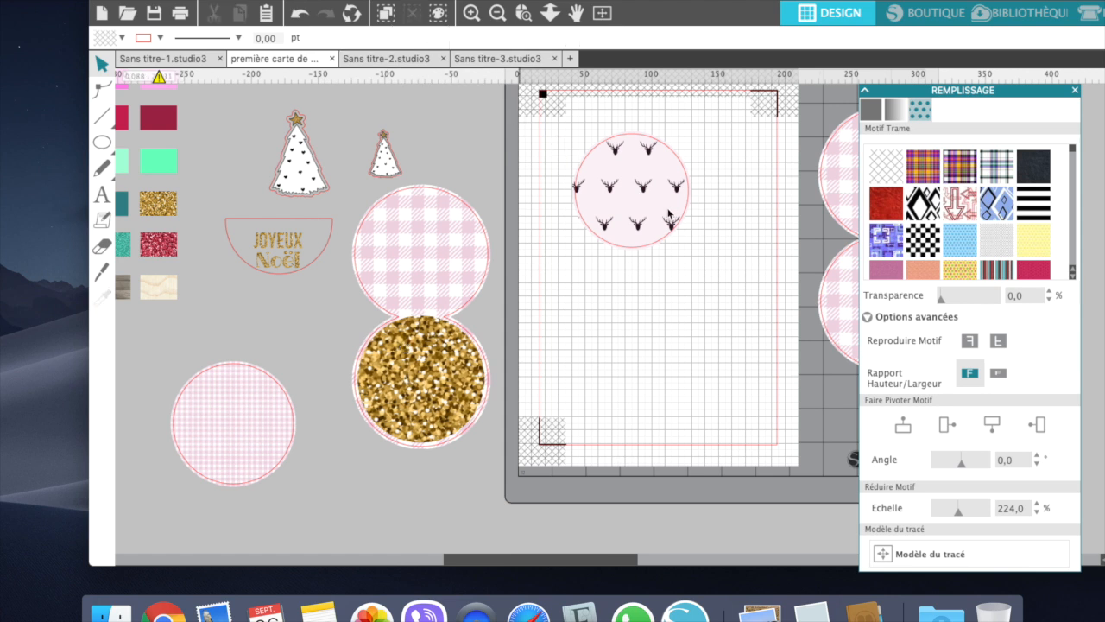
Move the grouped reindeer circle from the page onto the gold glitter circle so that a glitter border surrounds it
left_click(613, 190)
left_click_drag(613, 190, 394, 361)
left_click_drag(407, 350, 400, 374)
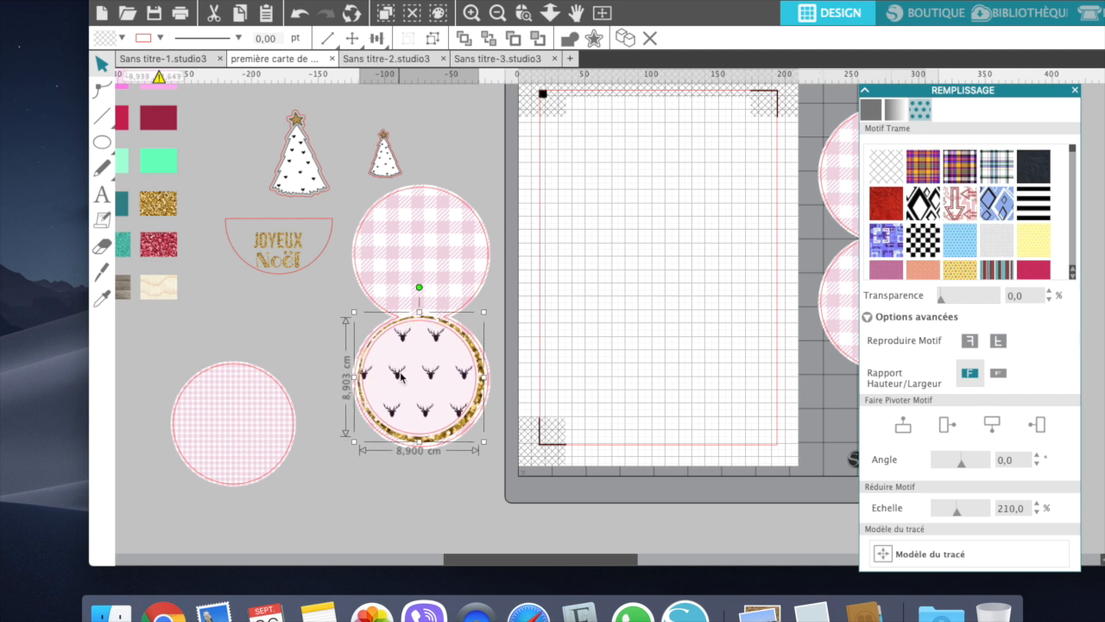
left_click(451, 150)
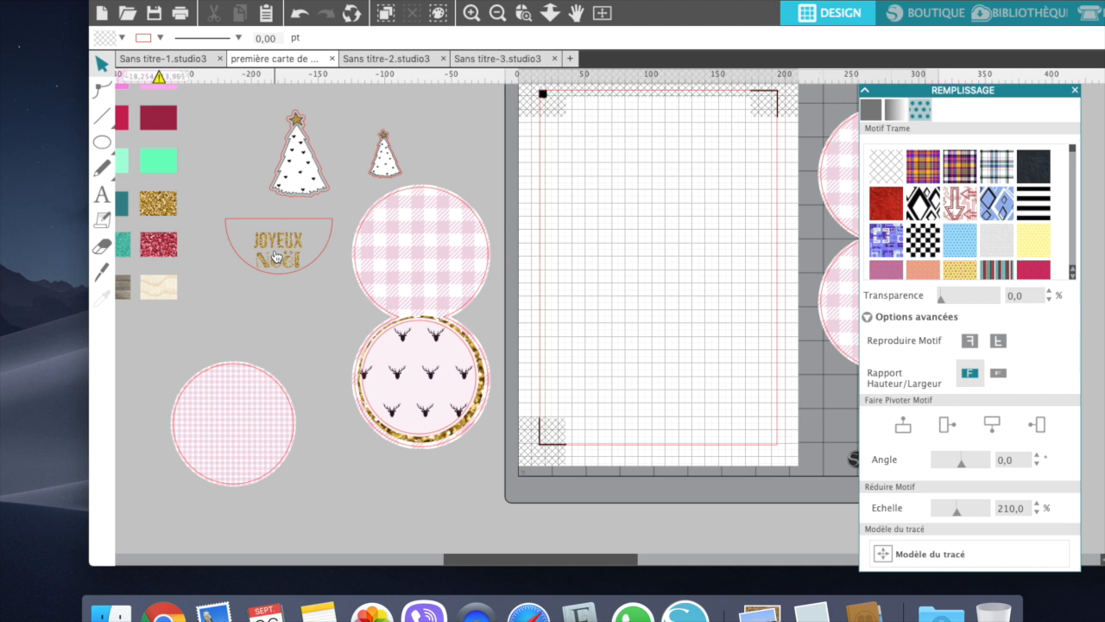
Draw a circle about 11 cm across on the page and resize it to 8 cm
left_click(103, 151)
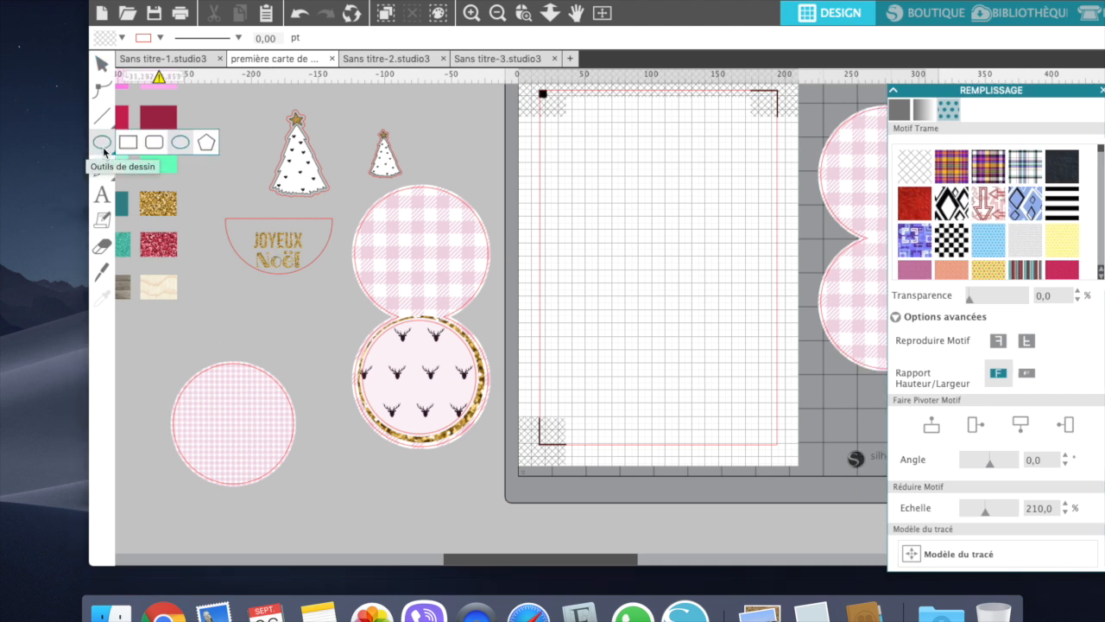
left_click(181, 145)
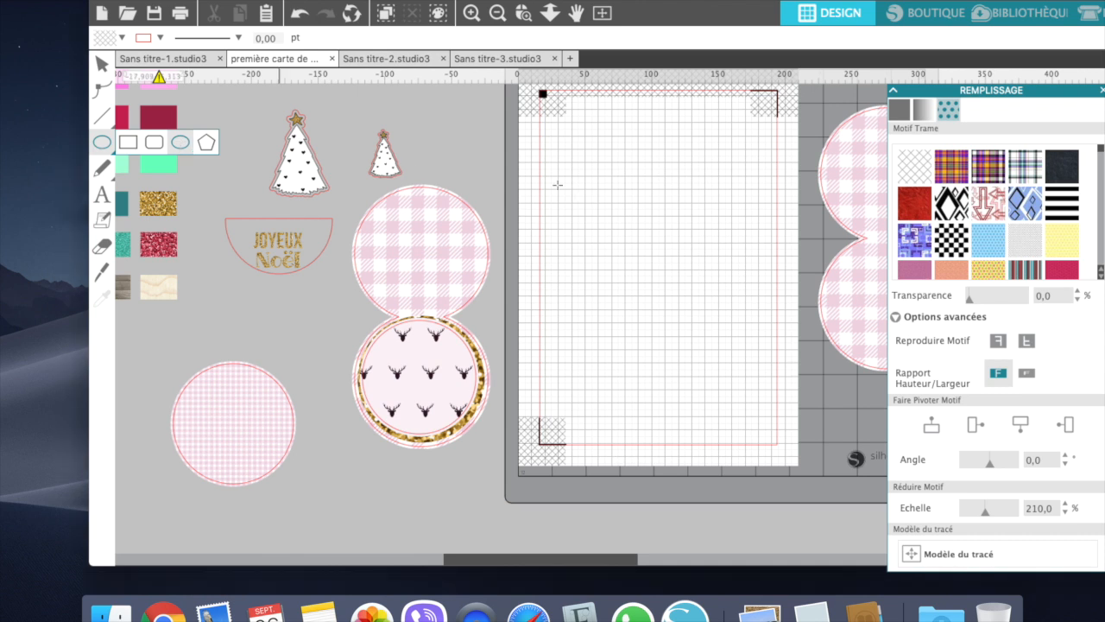
left_click_drag(582, 163, 717, 321)
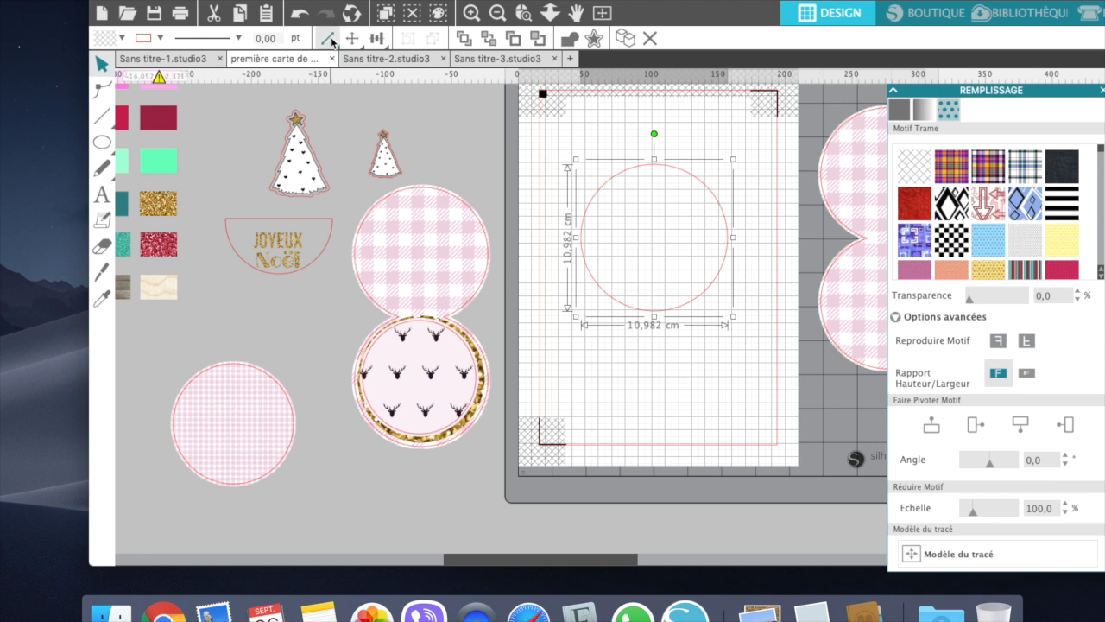
mouse_move(332, 42)
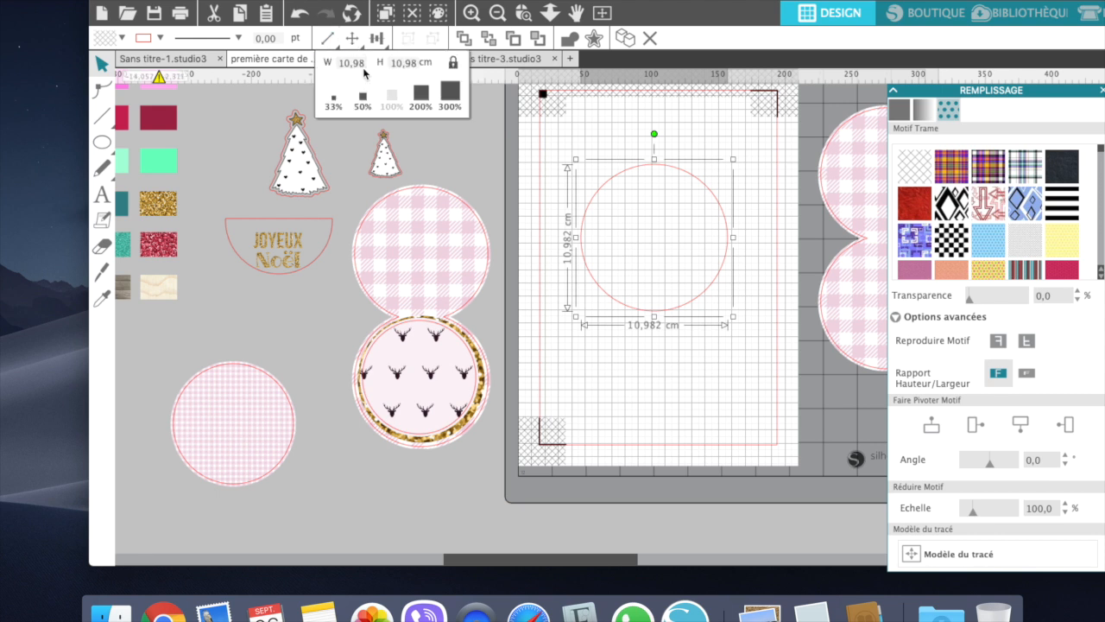
left_click(334, 66)
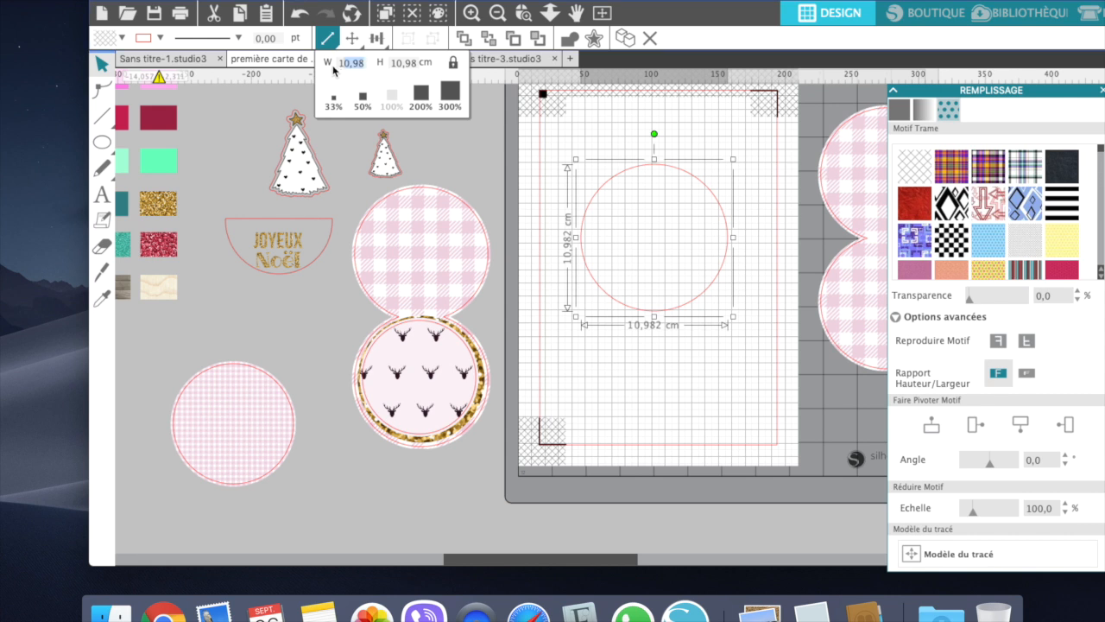
type("8")
key("Return")
Cut the 8 cm circle horizontally through its middle with the Knife and delete the upper half
left_click(102, 275)
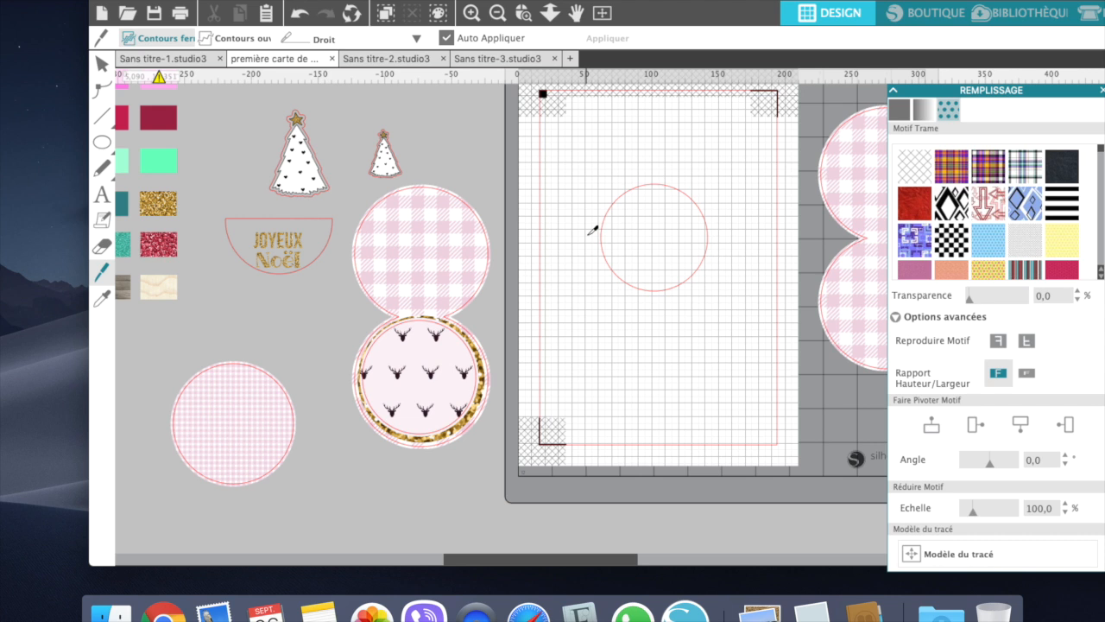
left_click_drag(587, 234, 743, 234)
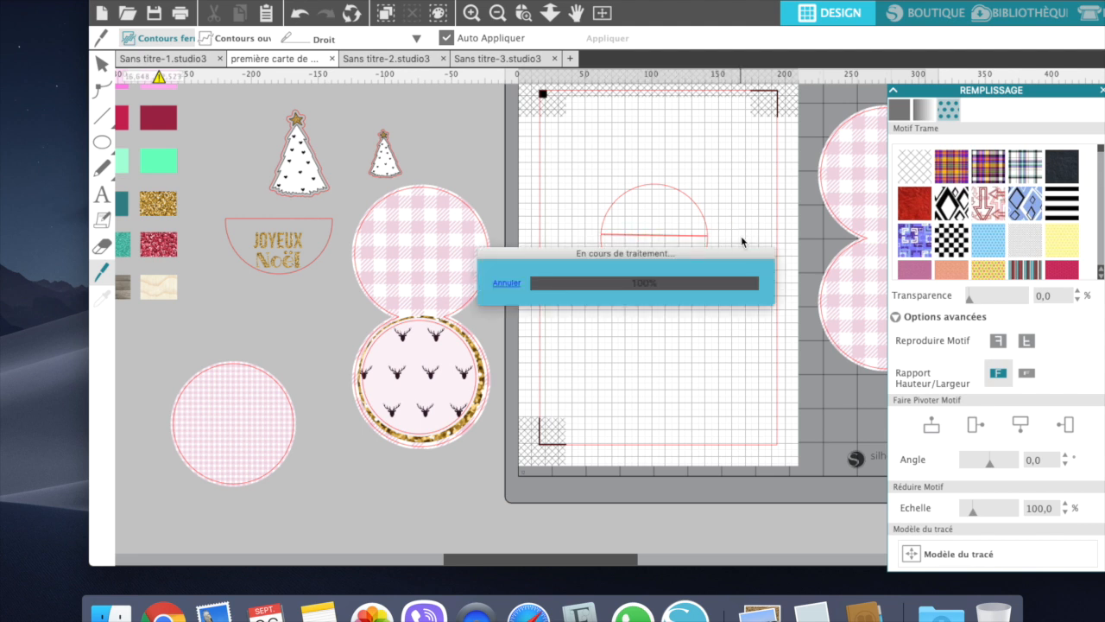
left_click(665, 188)
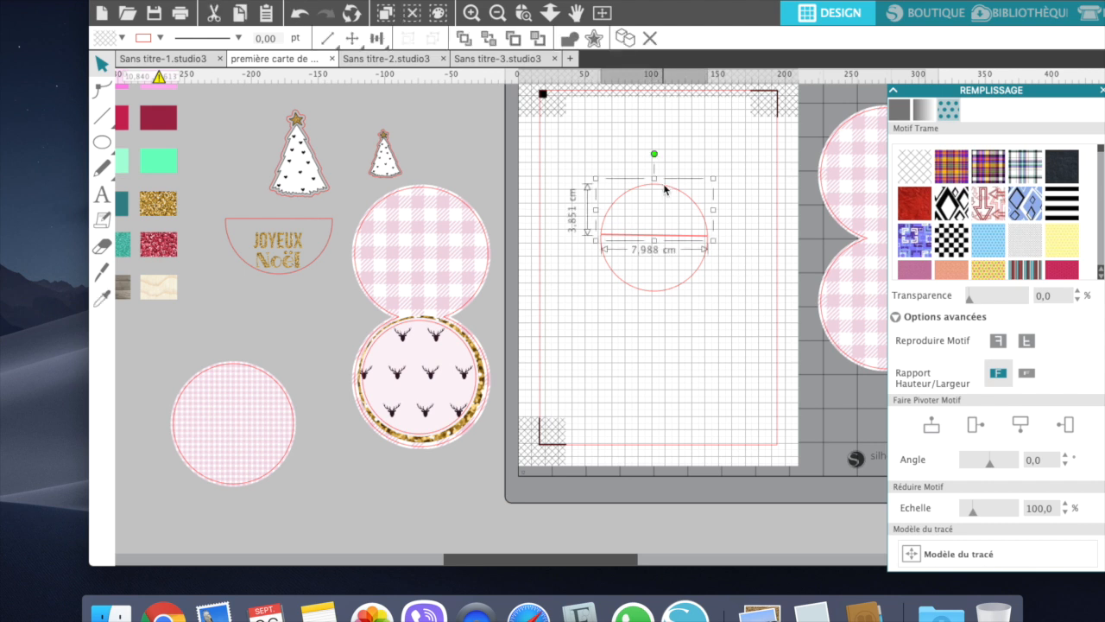
key("Delete")
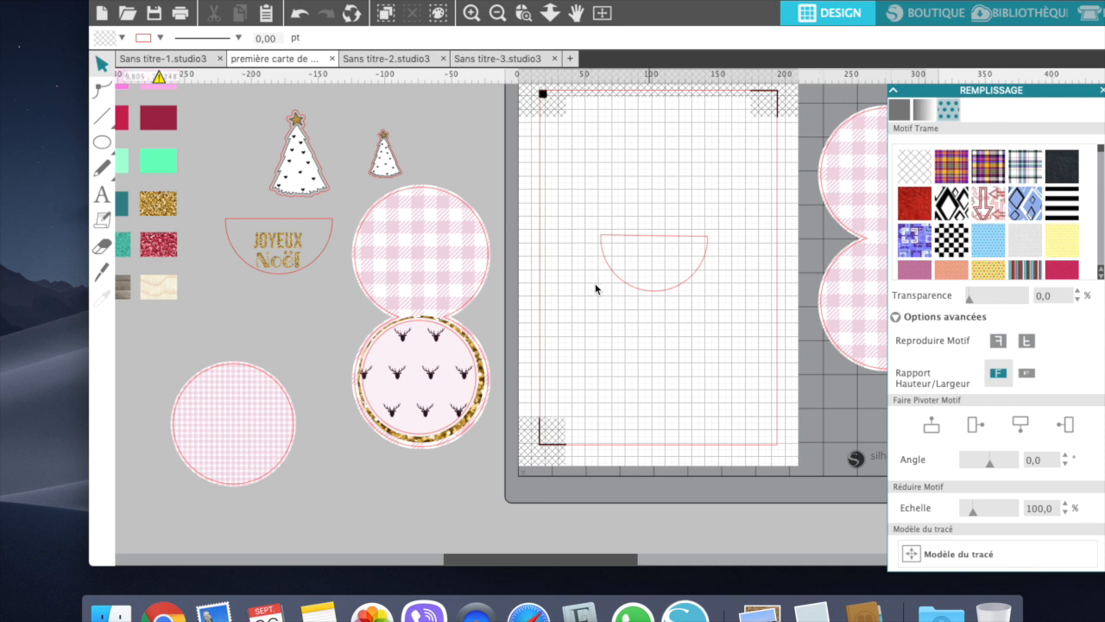
Add the text "Joyeux" below the half-circle and the separate text "Noel" beneath it
left_click(101, 200)
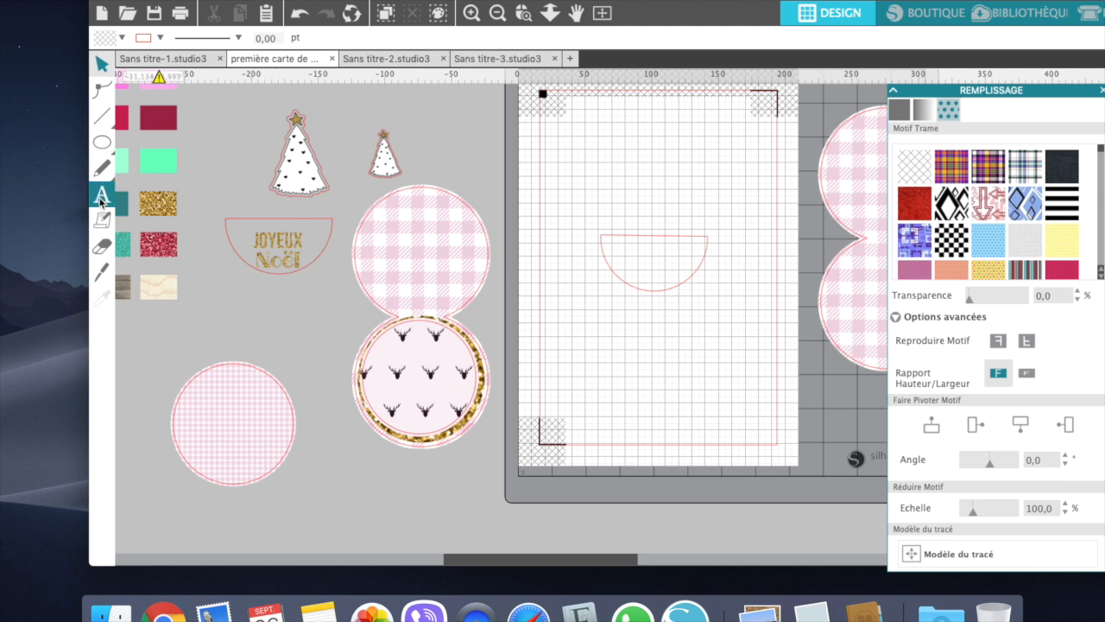
left_click(624, 343)
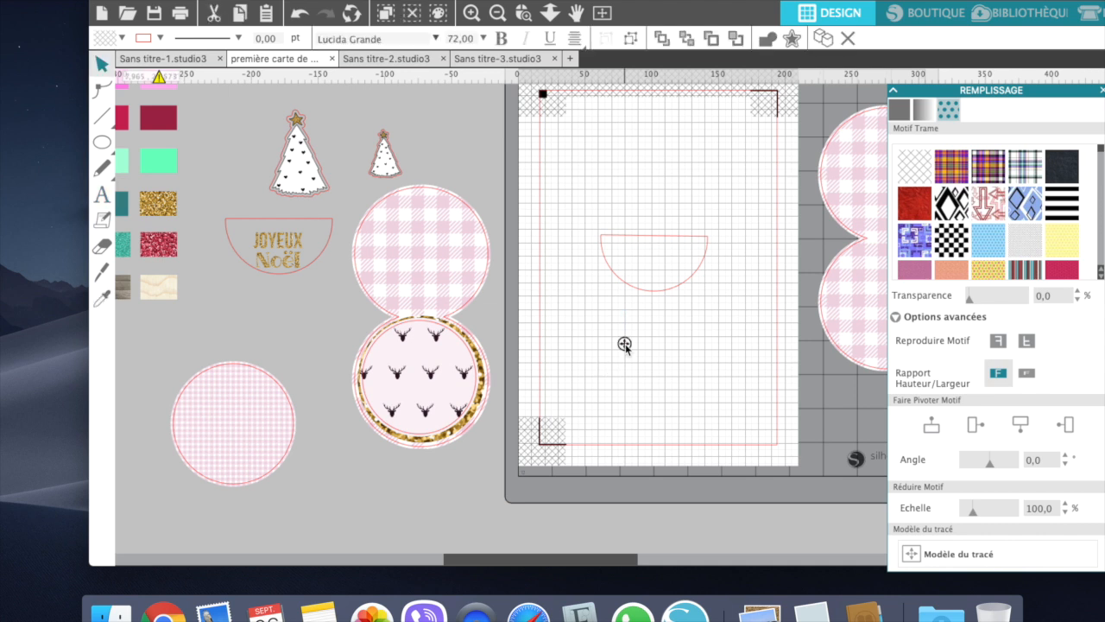
type("Joyeux")
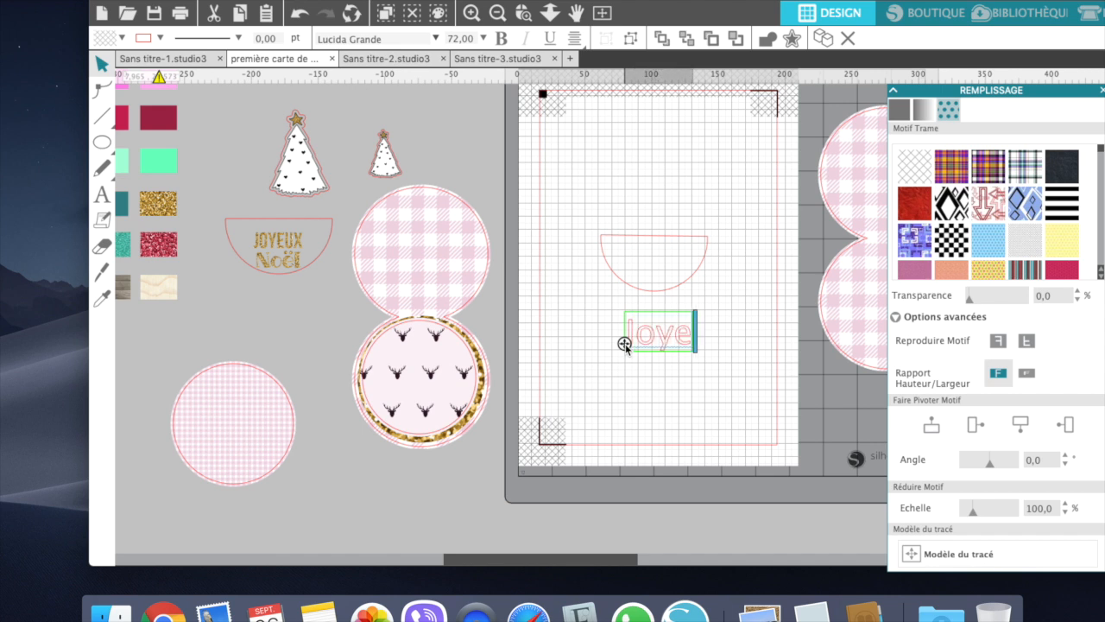
left_click(629, 412)
left_click(102, 195)
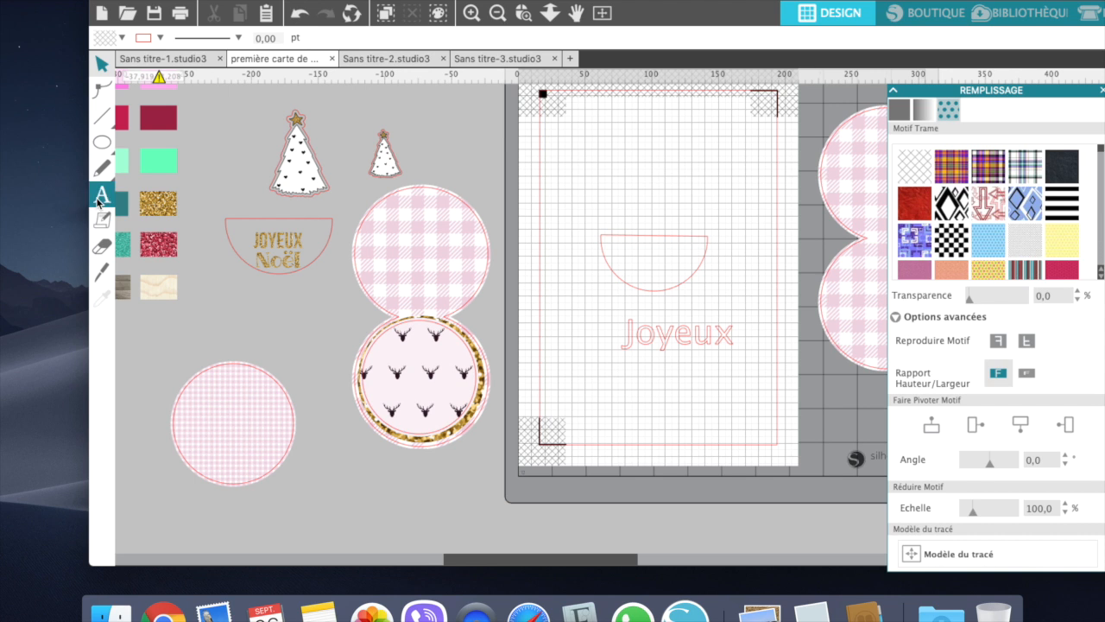
left_click(656, 396)
type("Noel")
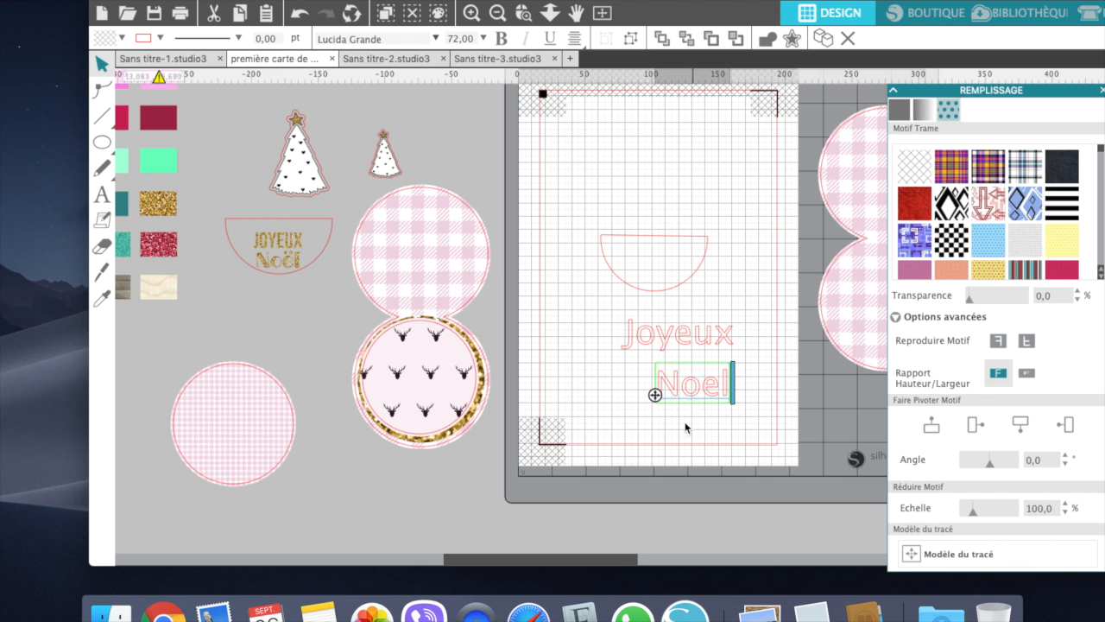
left_click(684, 421)
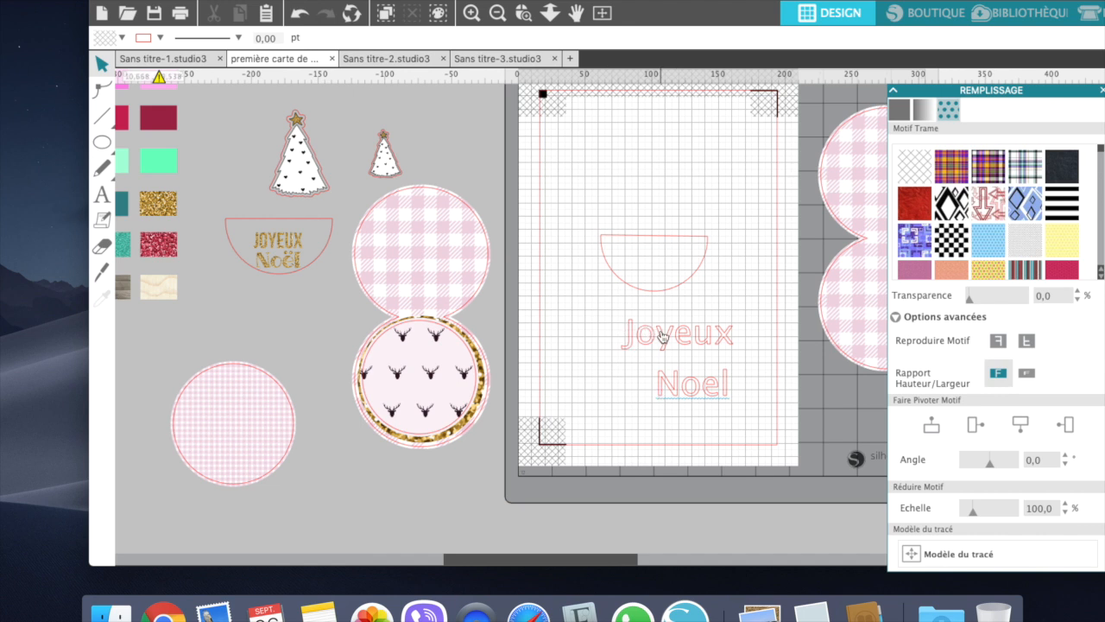
Fill the words Joyeux and Noel with the gold glitter pattern sampled from the gold swatch
left_click(662, 336)
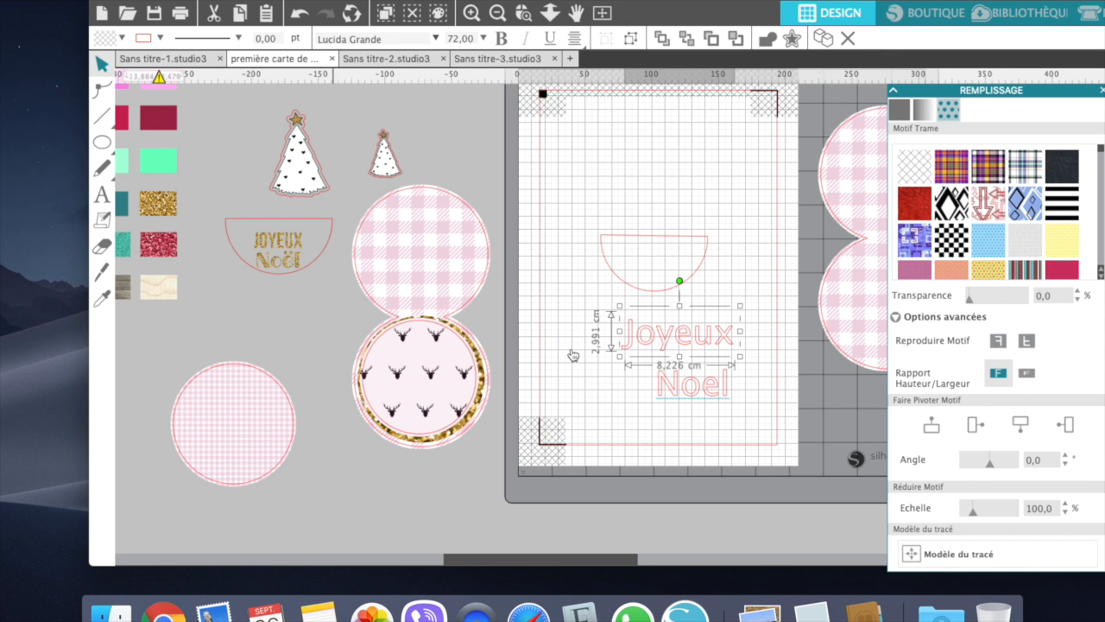
left_click(677, 394, "shift")
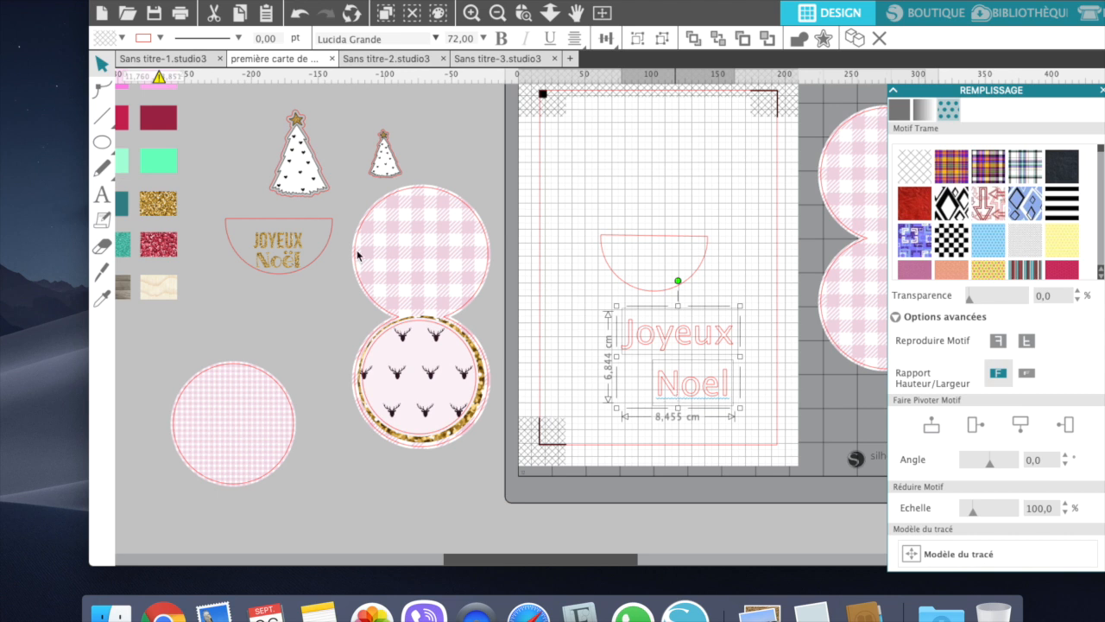
left_click(101, 299)
left_click(159, 208)
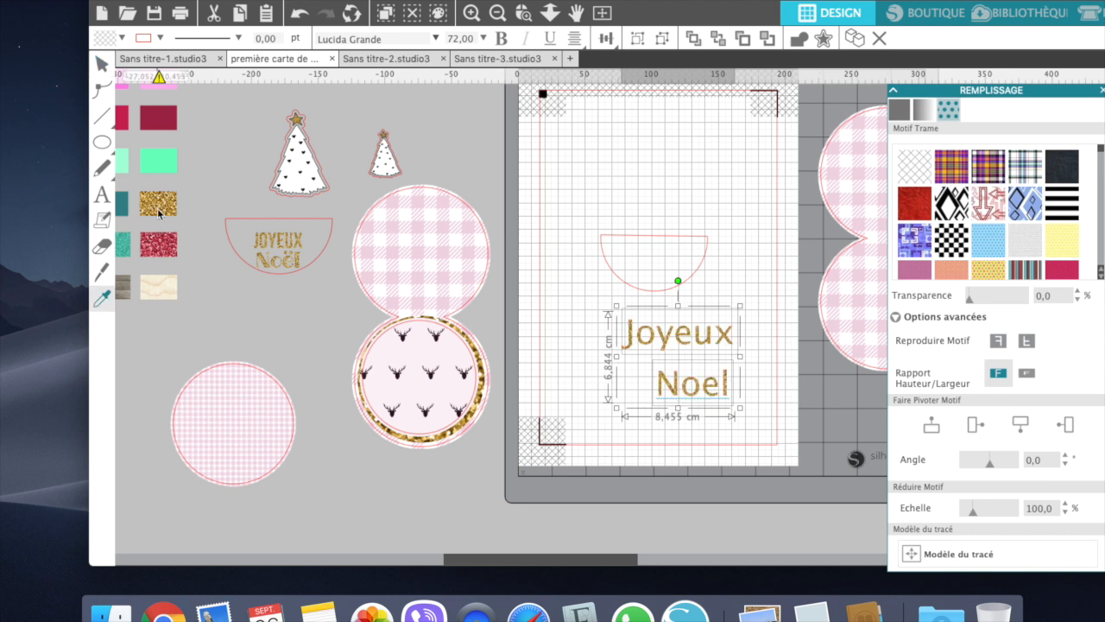
right_click(159, 208)
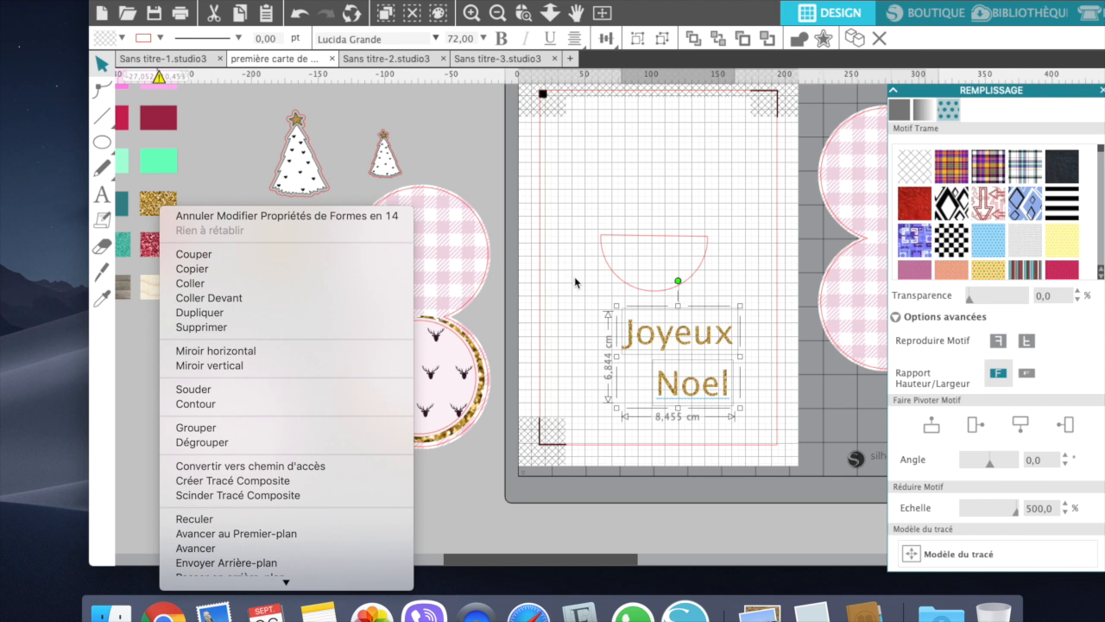
left_click(575, 276)
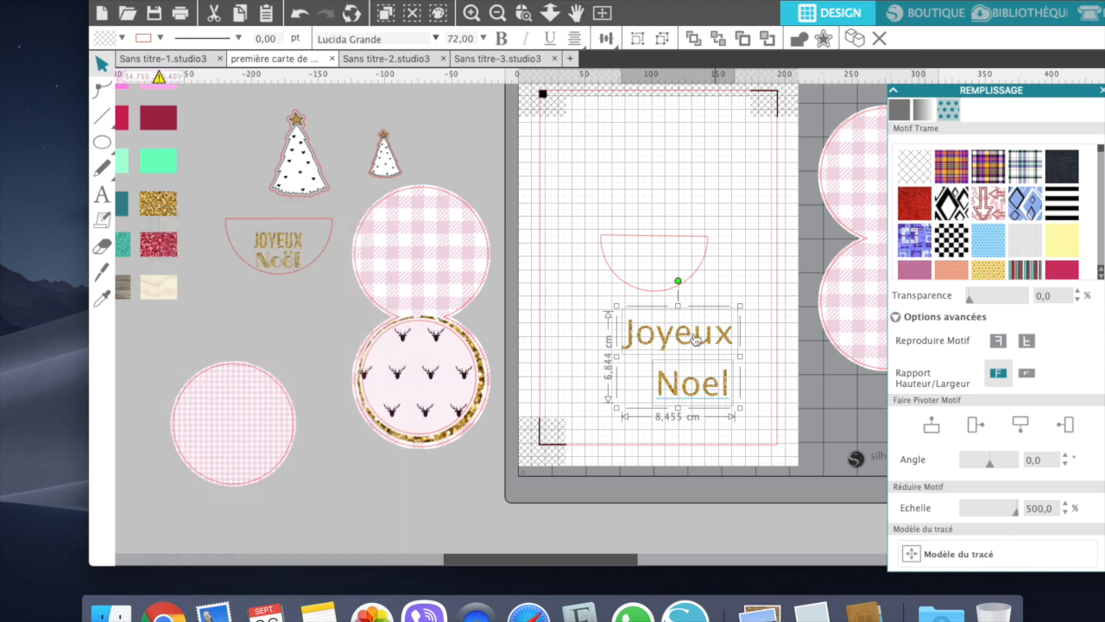
Move both words up over the half-circle and shrink Joyeux to about 5.2 cm wide to fit inside it
left_click_drag(695, 339, 674, 258)
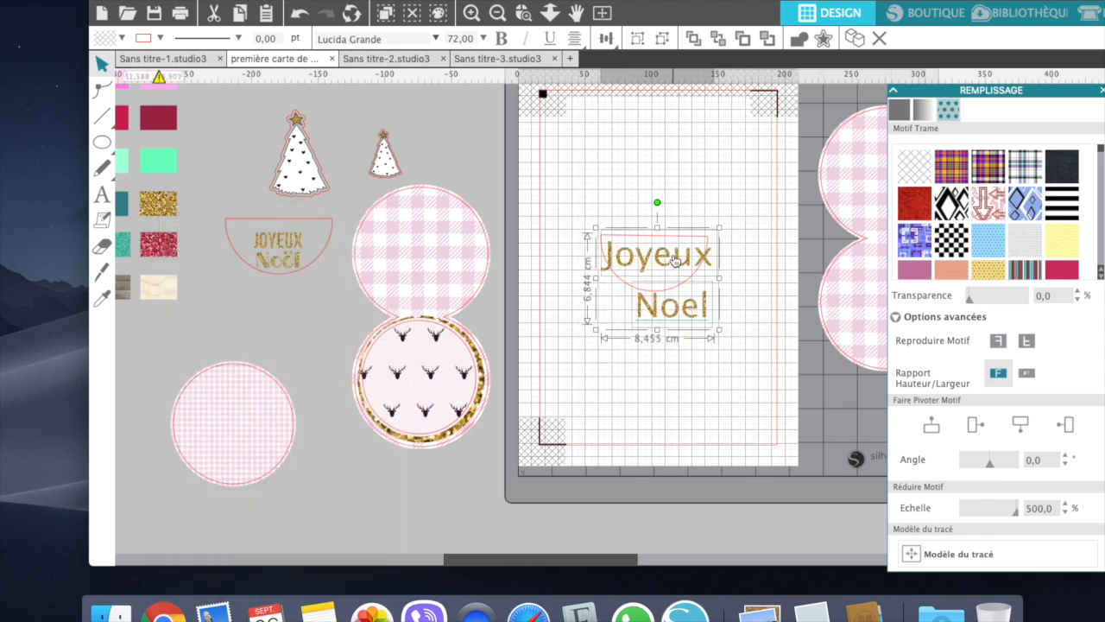
left_click(632, 395)
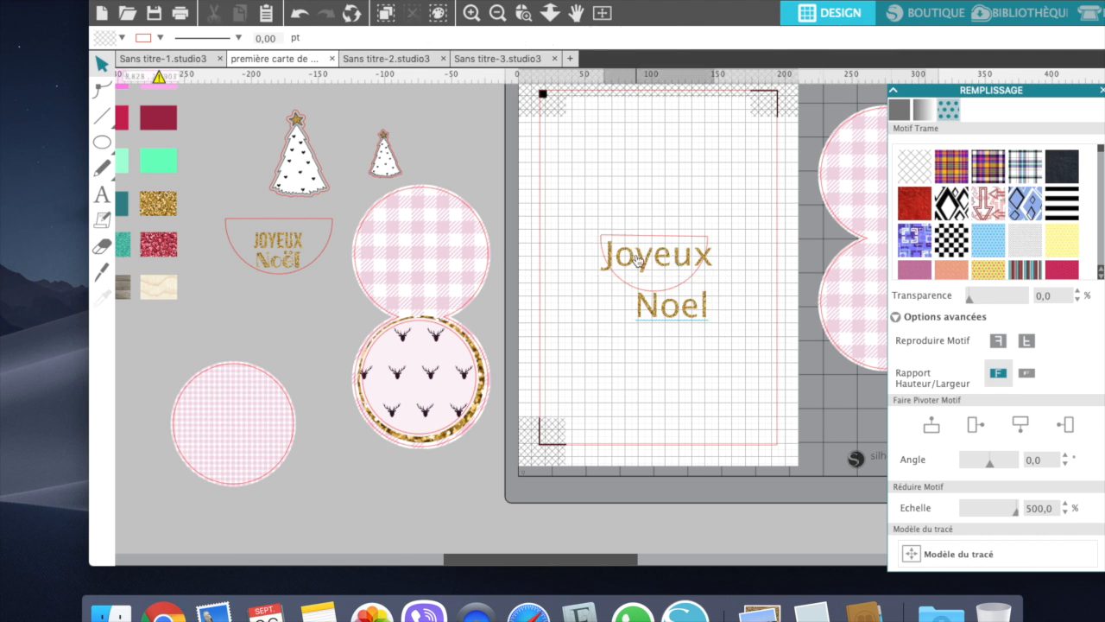
left_click(638, 260)
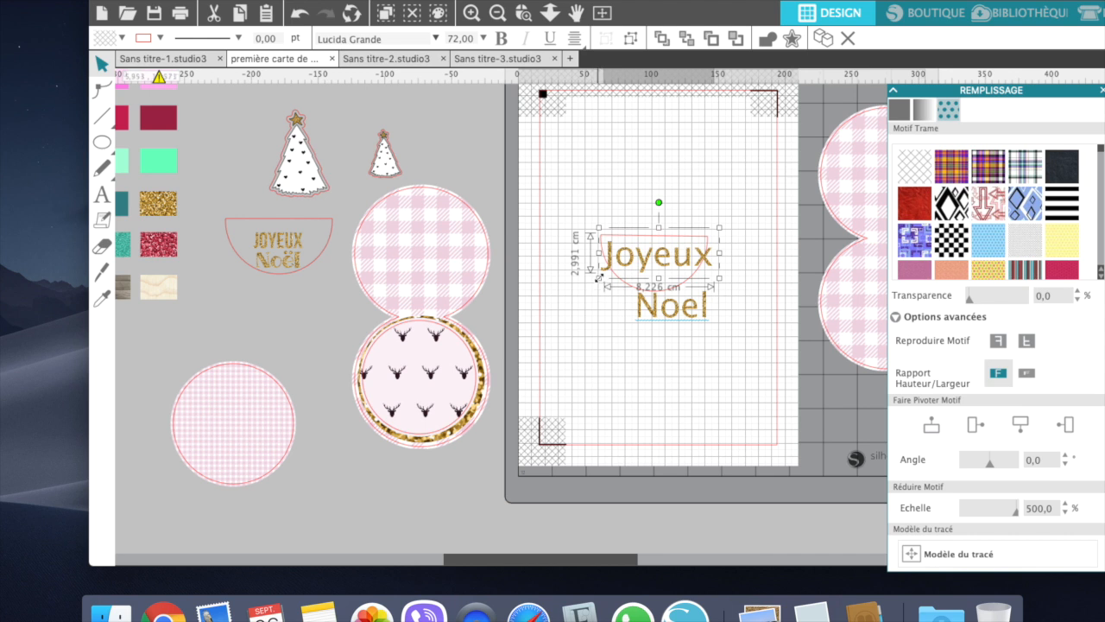
left_click_drag(600, 277, 614, 257)
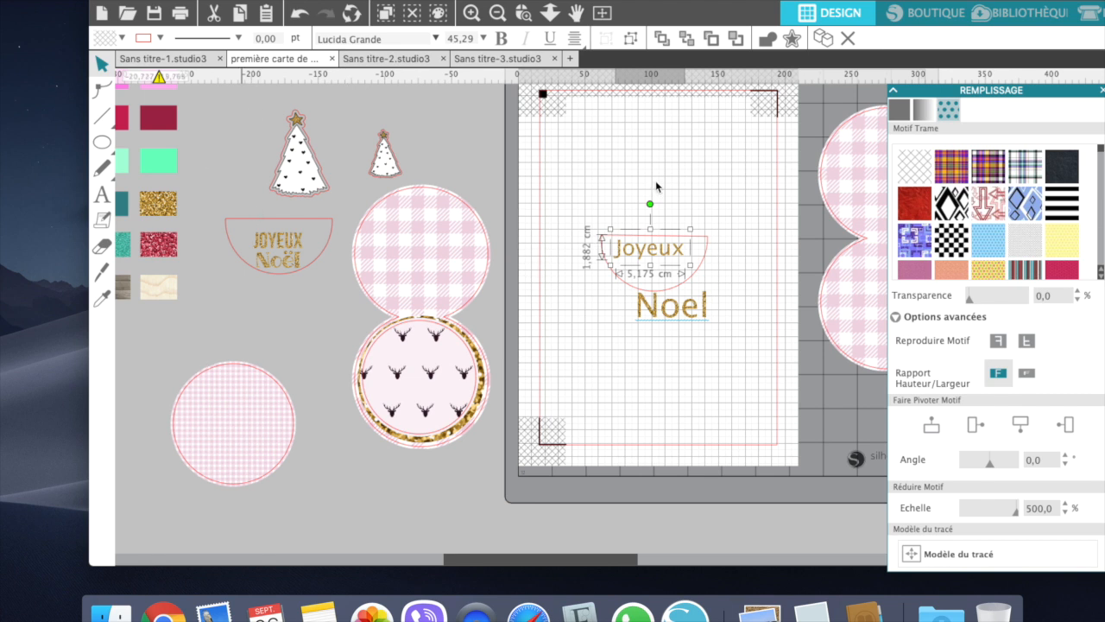
Delete the half-circle and both glitter words from the page
left_click_drag(596, 210, 753, 351)
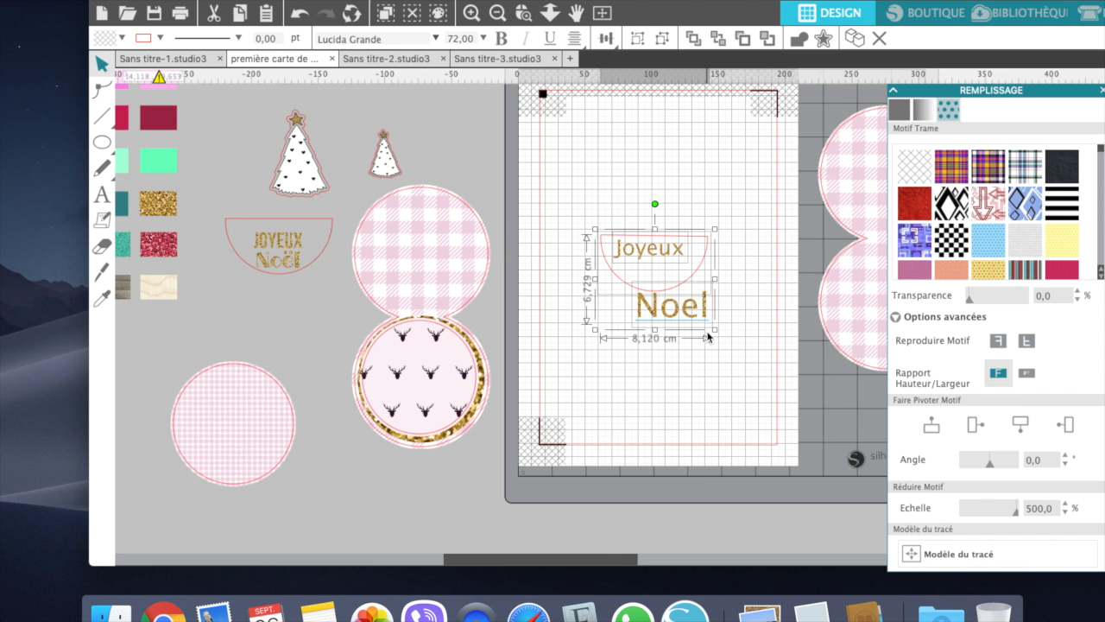
key("Delete")
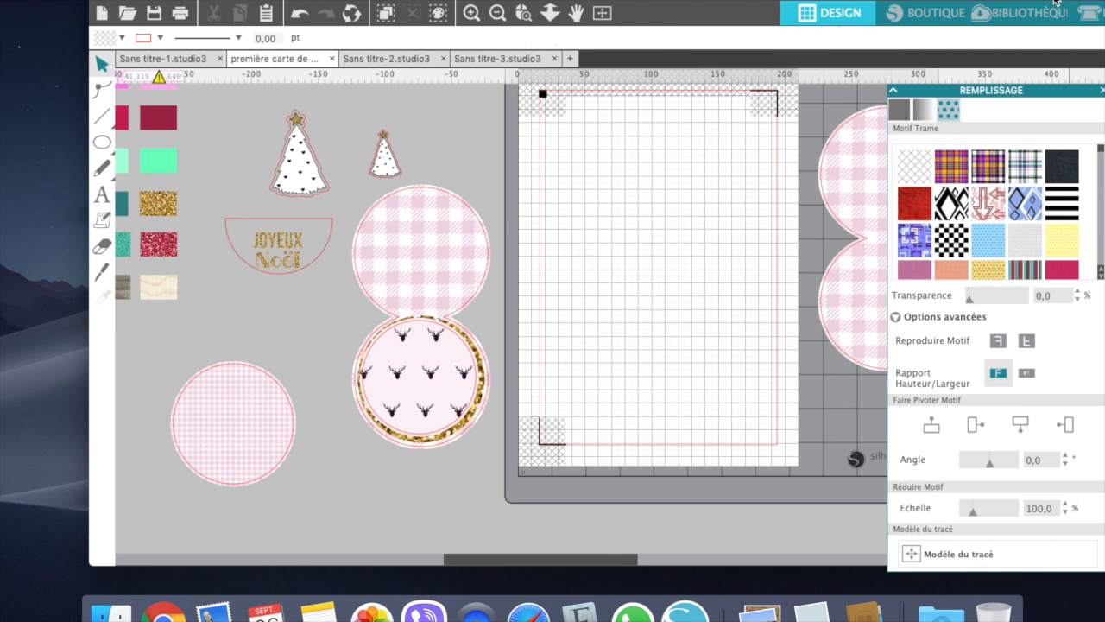
Close the fill settings and hide the grid in the page setup of the card document
left_click_drag(1051, 0, 919, 0)
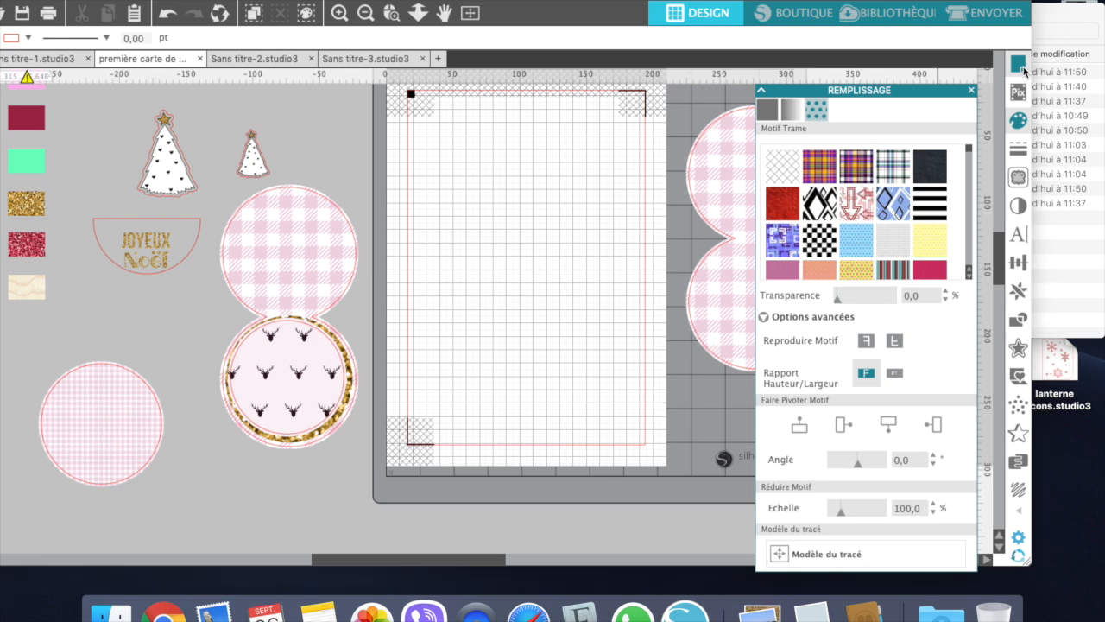
left_click(1019, 64)
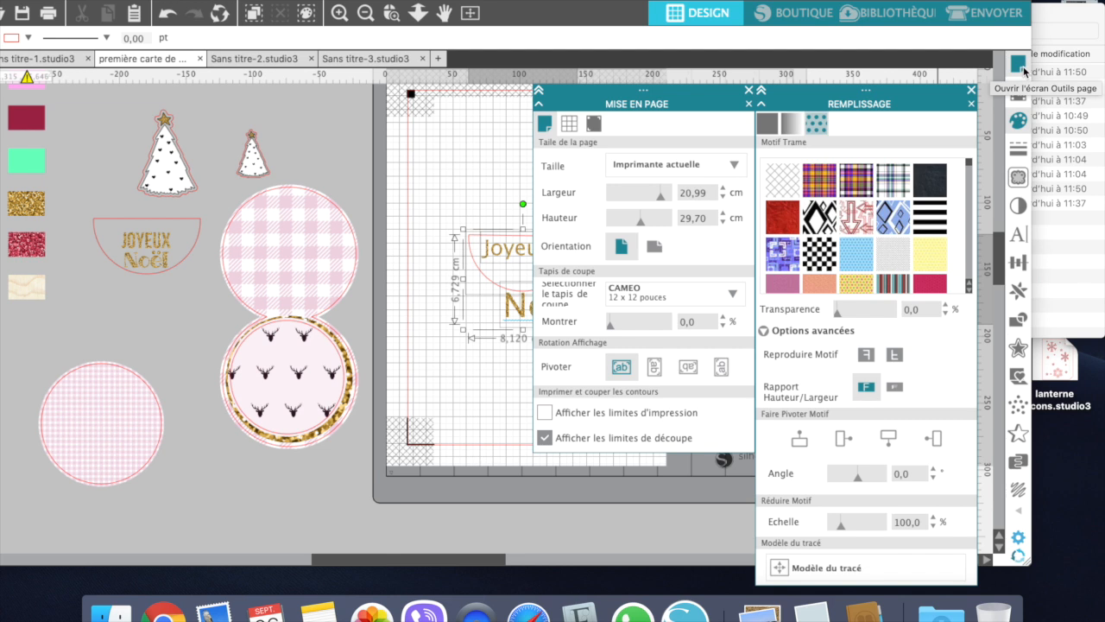
left_click(570, 125)
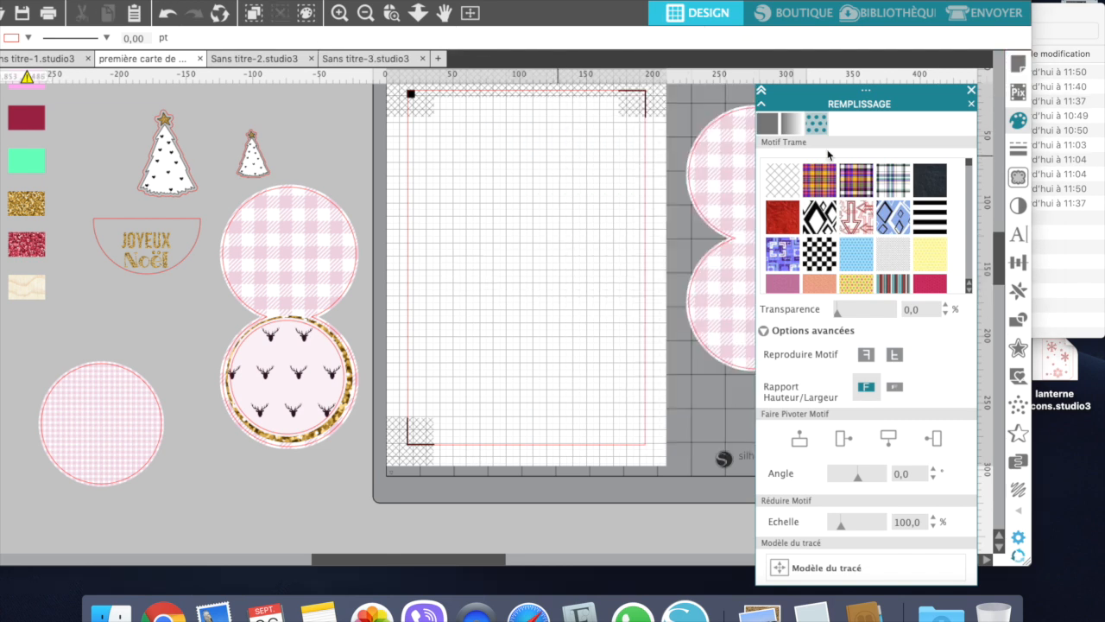
left_click(972, 93)
left_click(972, 91)
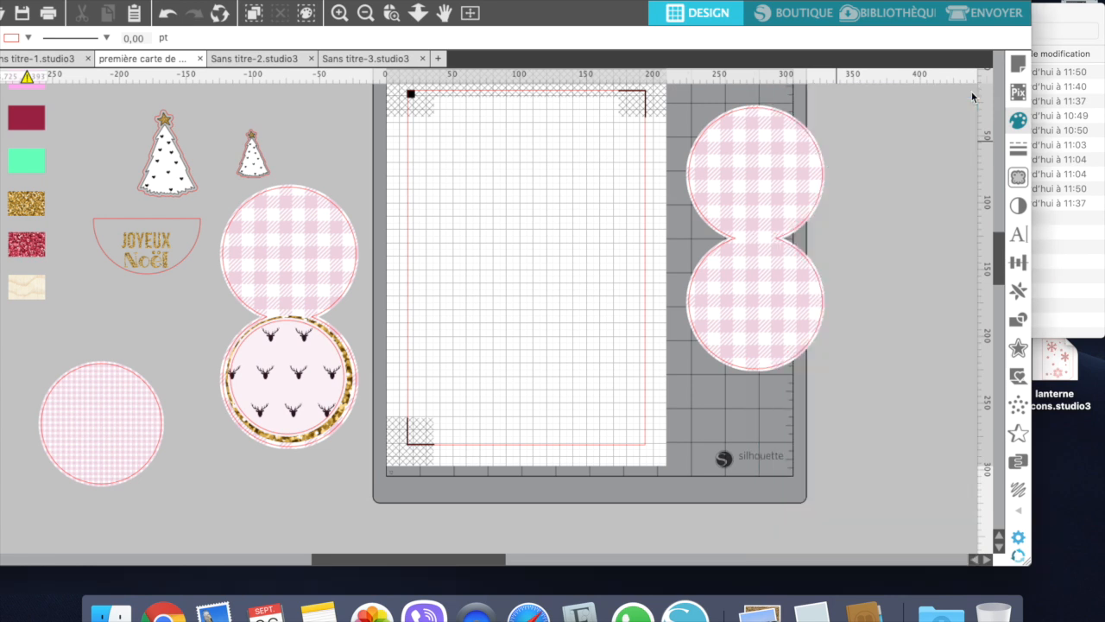
left_click(1018, 66)
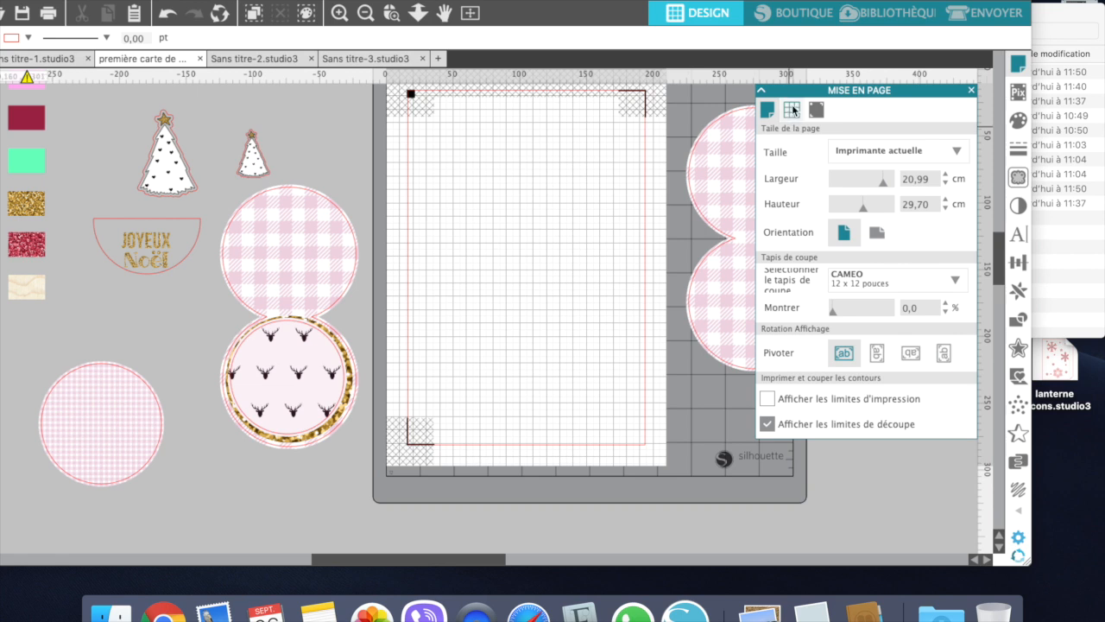
left_click(792, 109)
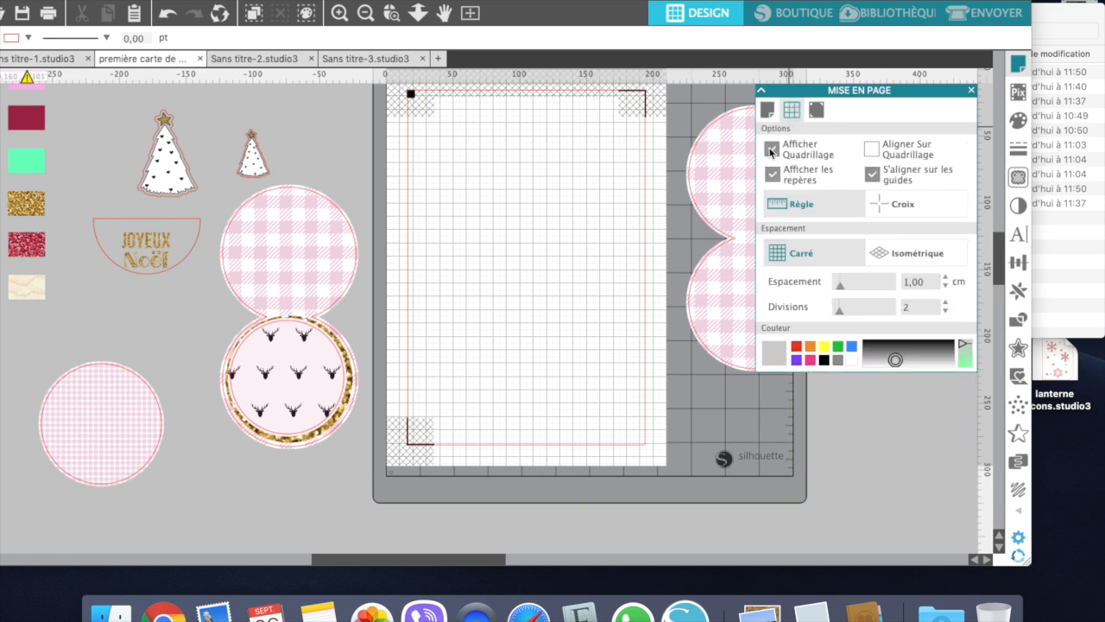
left_click(771, 151)
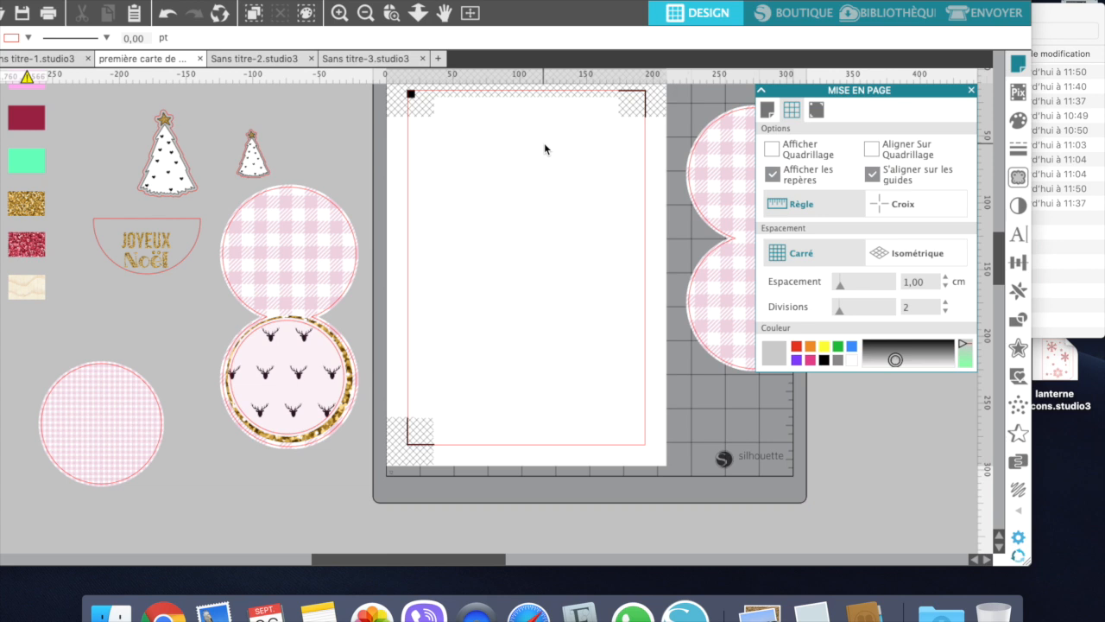
Choose the Type 1 registration mark style for the card page
left_click(820, 113)
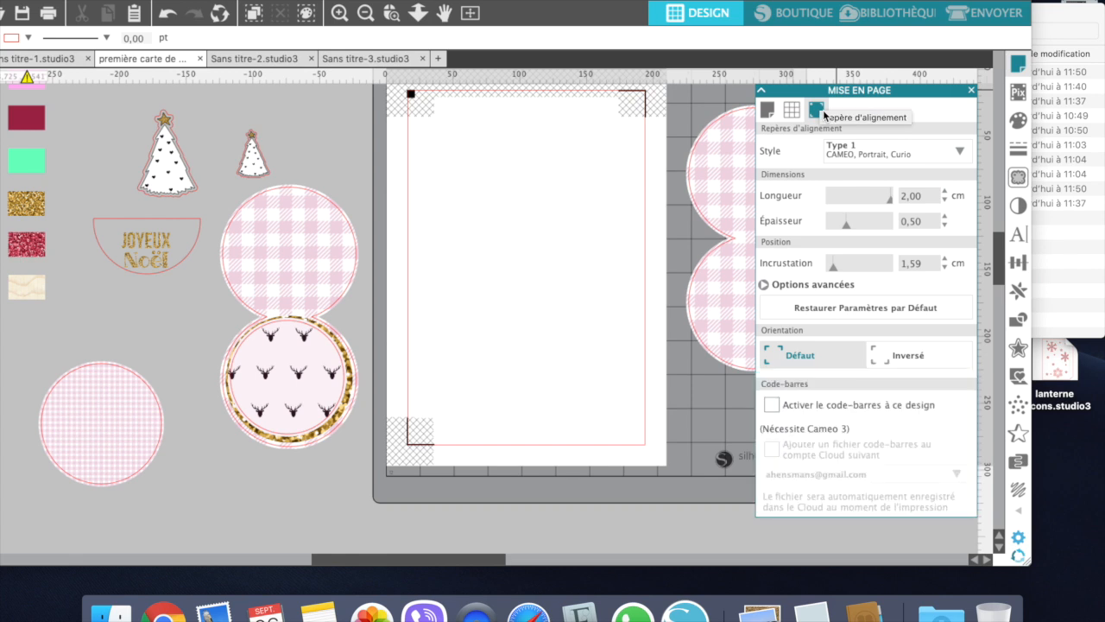
left_click(867, 154)
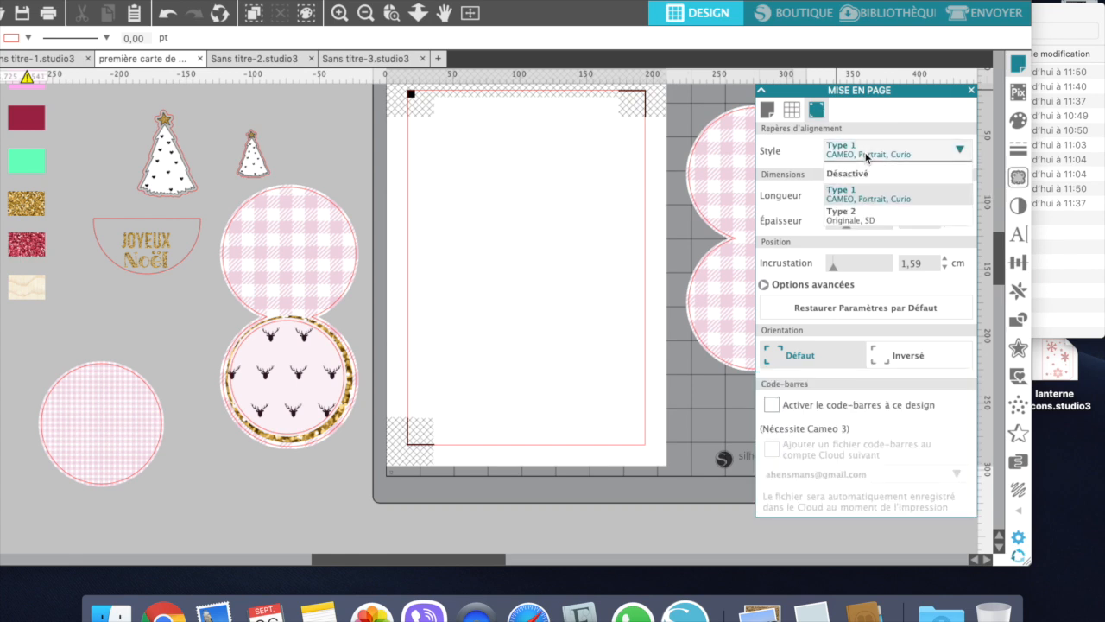
left_click(836, 200)
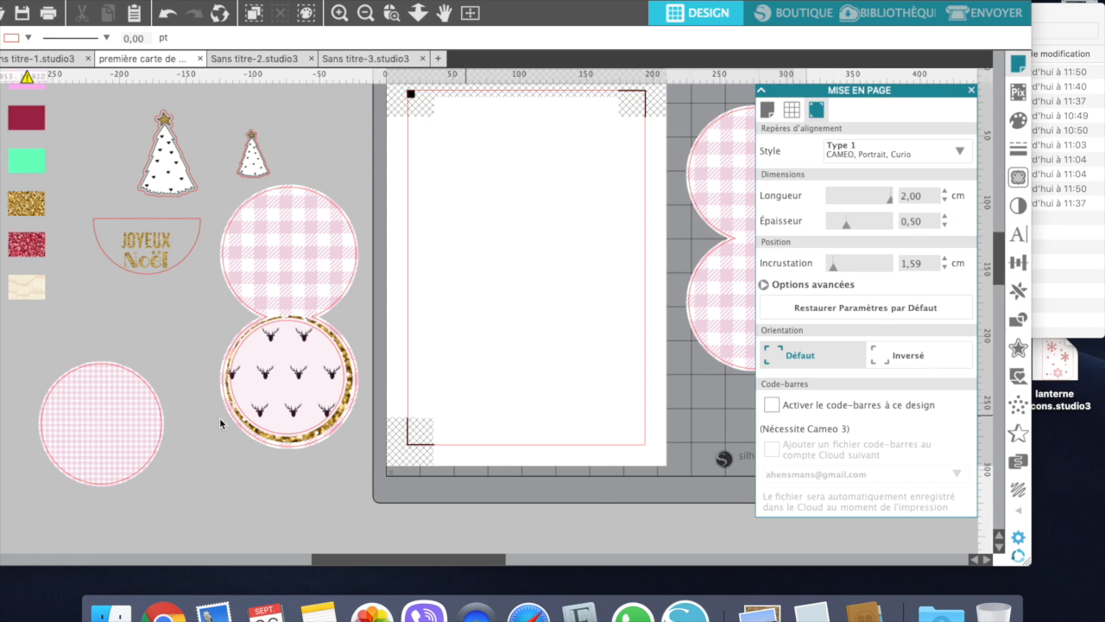
Place the plaid double-circle, the small and large trees, and the reindeer circle on the page inside the cut border
left_click(708, 179)
left_click_drag(493, 204, 437, 188)
left_click_drag(249, 158, 588, 157)
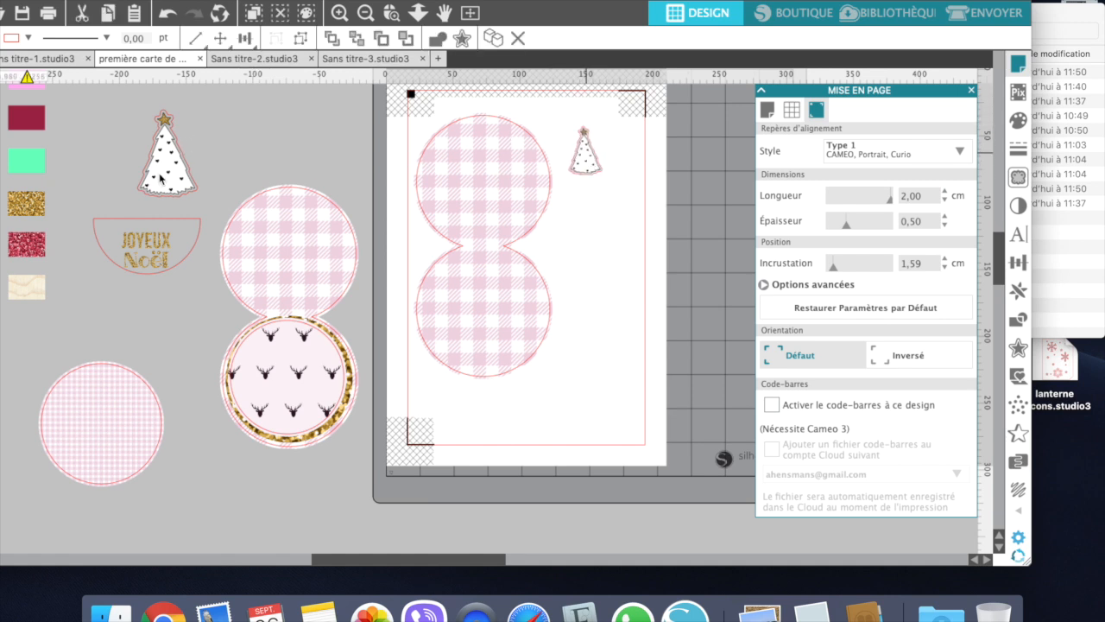
left_click(561, 294)
left_click_drag(604, 280, 601, 252)
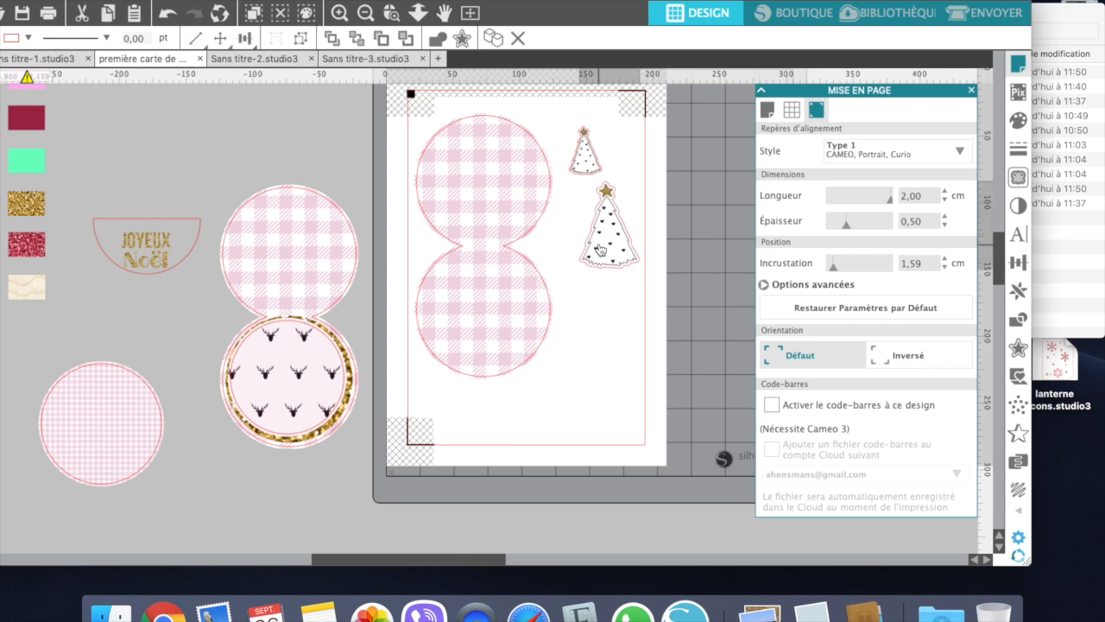
left_click_drag(276, 379, 580, 382)
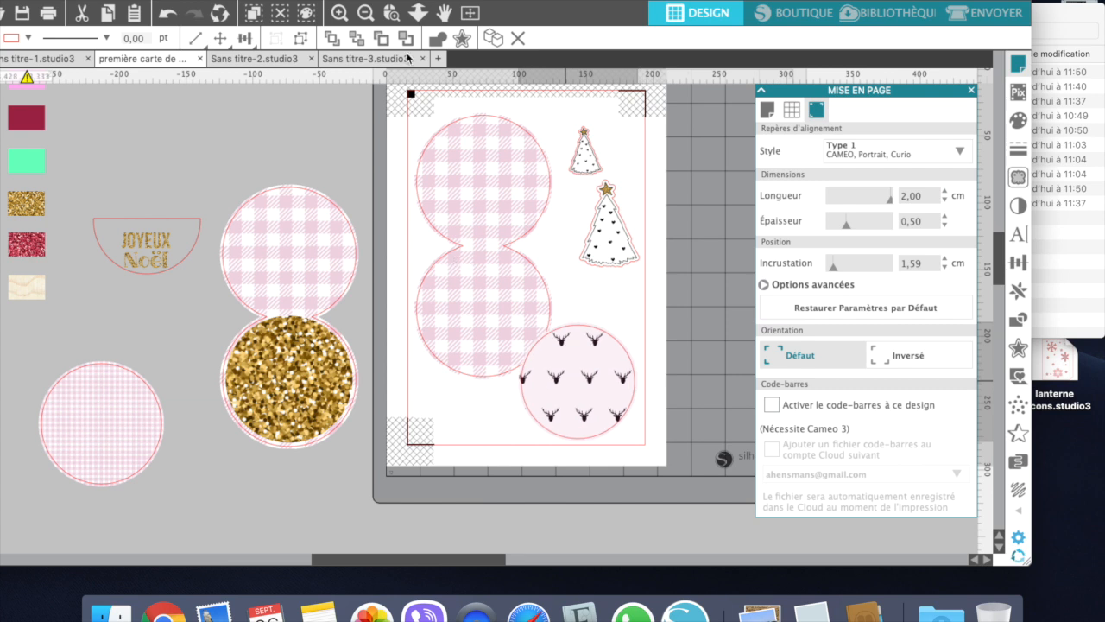
Reposition the plaid double-circle higher in the cut area and the reindeer circle below it so both fit without overlapping
mouse_move(476, 184)
left_mouse_down()
mouse_move(466, 116)
mouse_move(489, 196)
mouse_move(476, 191)
mouse_move(476, 171)
mouse_move(475, 190)
left_mouse_up()
left_click(551, 298)
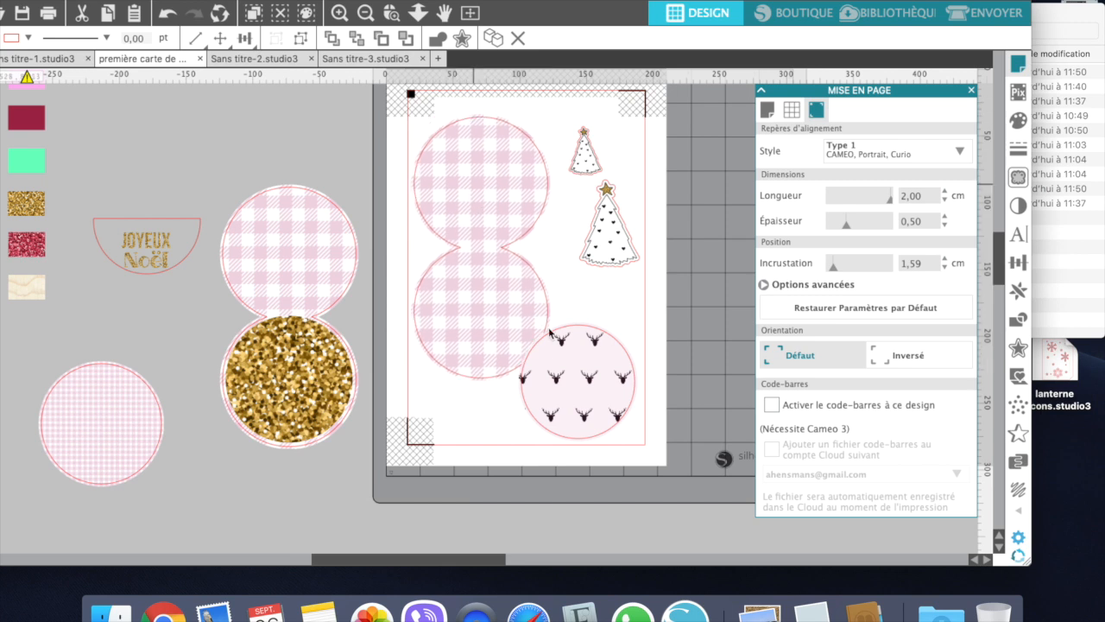
mouse_move(570, 364)
left_mouse_down()
mouse_move(577, 375)
mouse_move(572, 349)
mouse_move(573, 364)
left_mouse_up()
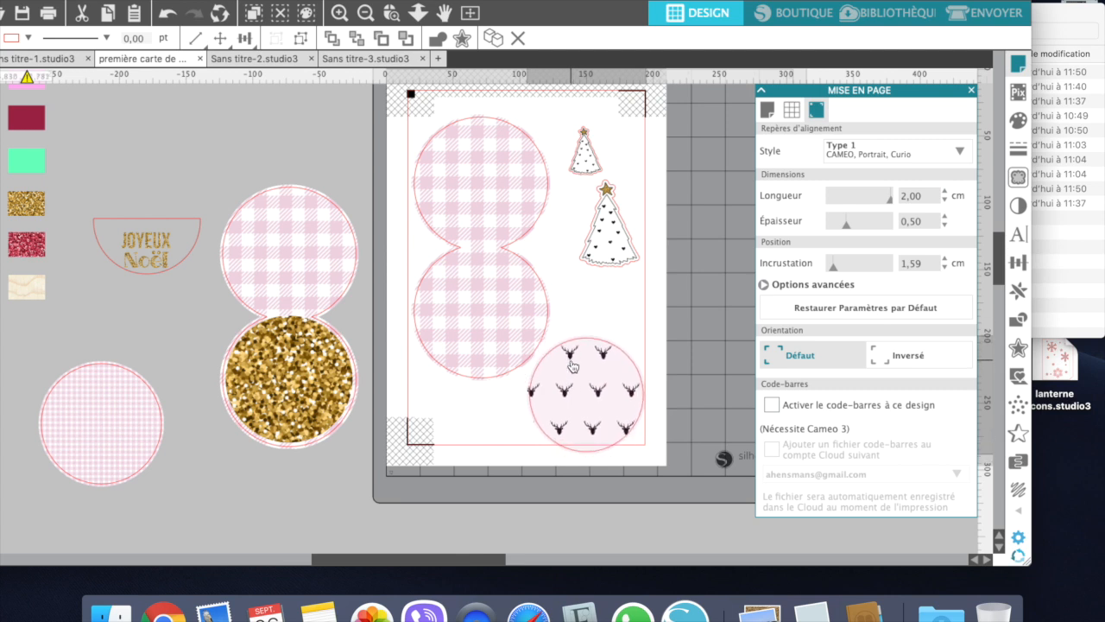
left_click(483, 233)
left_click(481, 216)
mouse_move(481, 216)
left_mouse_down()
mouse_move(475, 204)
mouse_move(484, 234)
mouse_move(482, 223)
left_mouse_up()
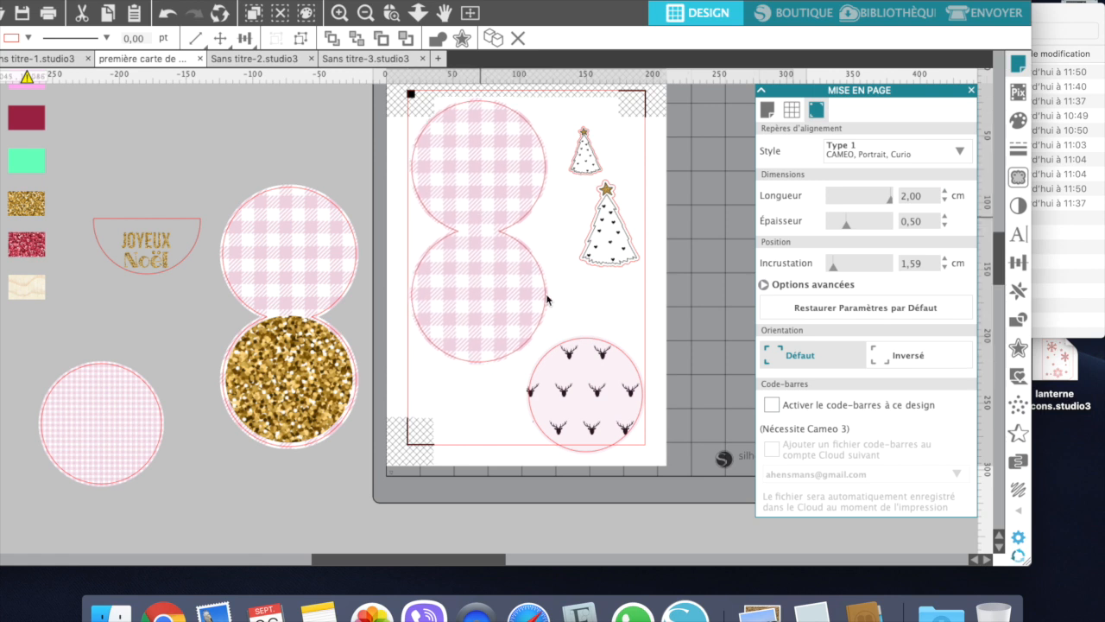
mouse_move(572, 377)
left_mouse_down()
mouse_move(563, 344)
mouse_move(565, 365)
left_mouse_up()
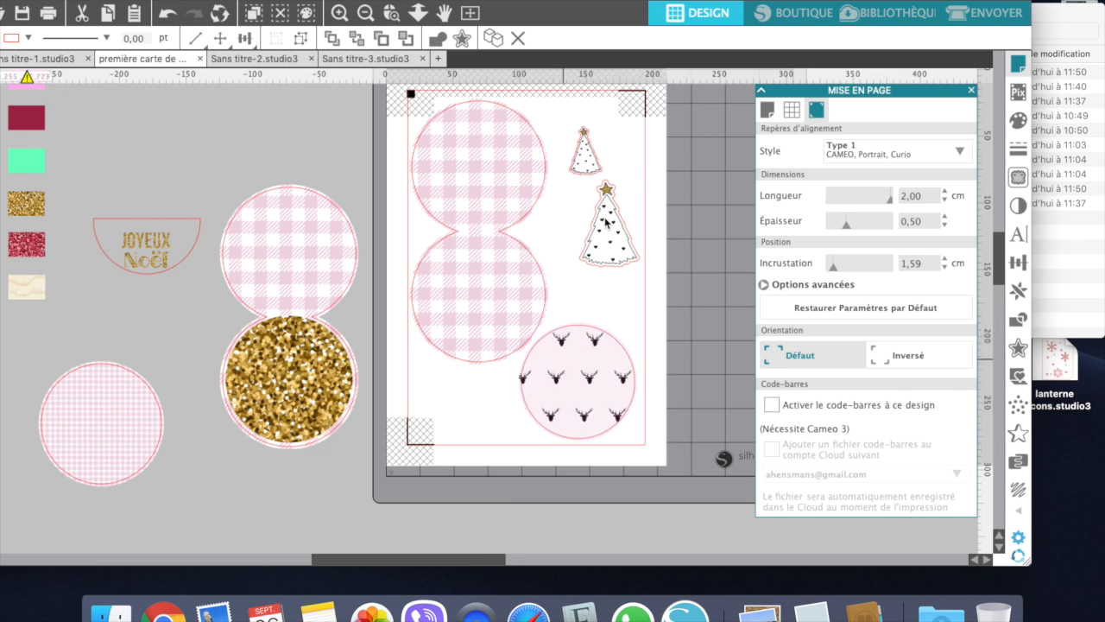
Move the small tree up beside the plaid shape and the large tree just below it to free space above the reindeer circle
left_click_drag(606, 223, 546, 204)
left_click(559, 128)
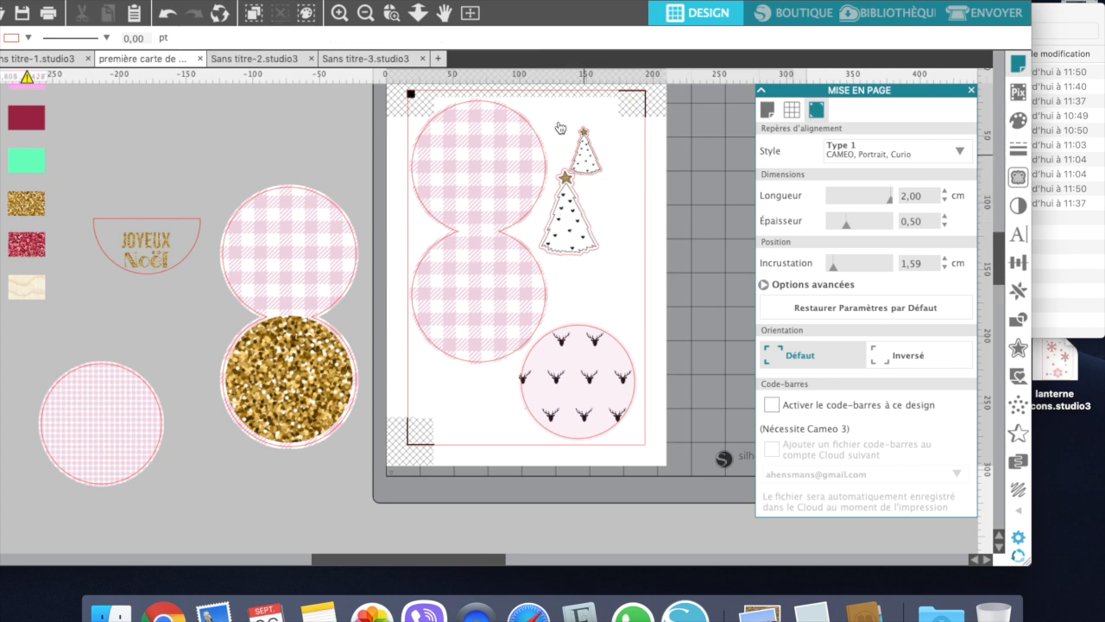
left_click_drag(586, 171, 564, 140)
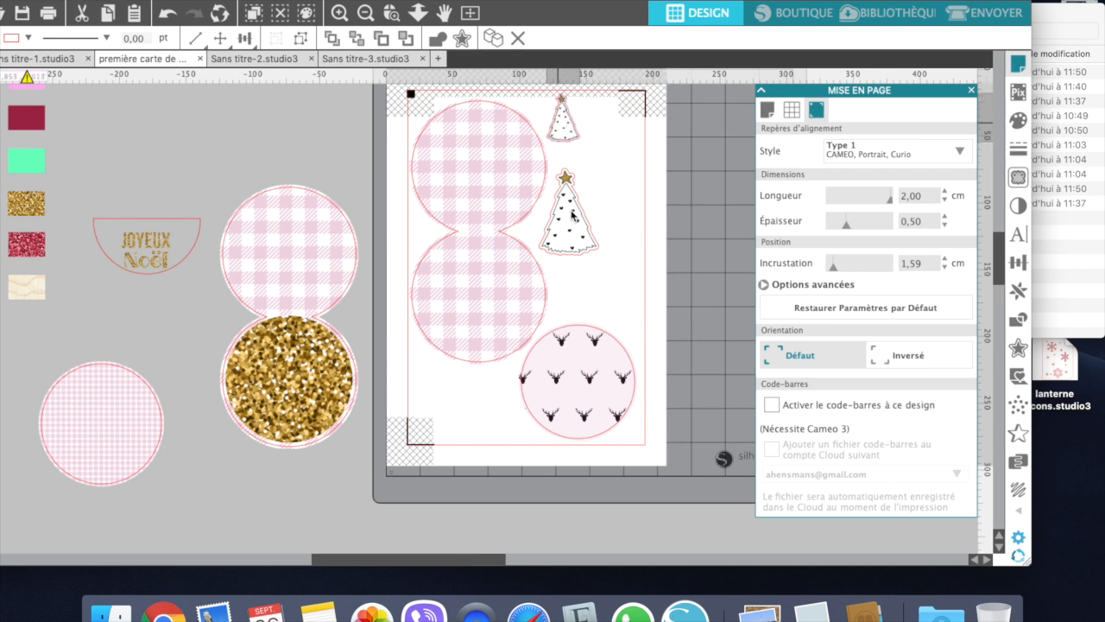
left_click_drag(573, 215, 607, 183)
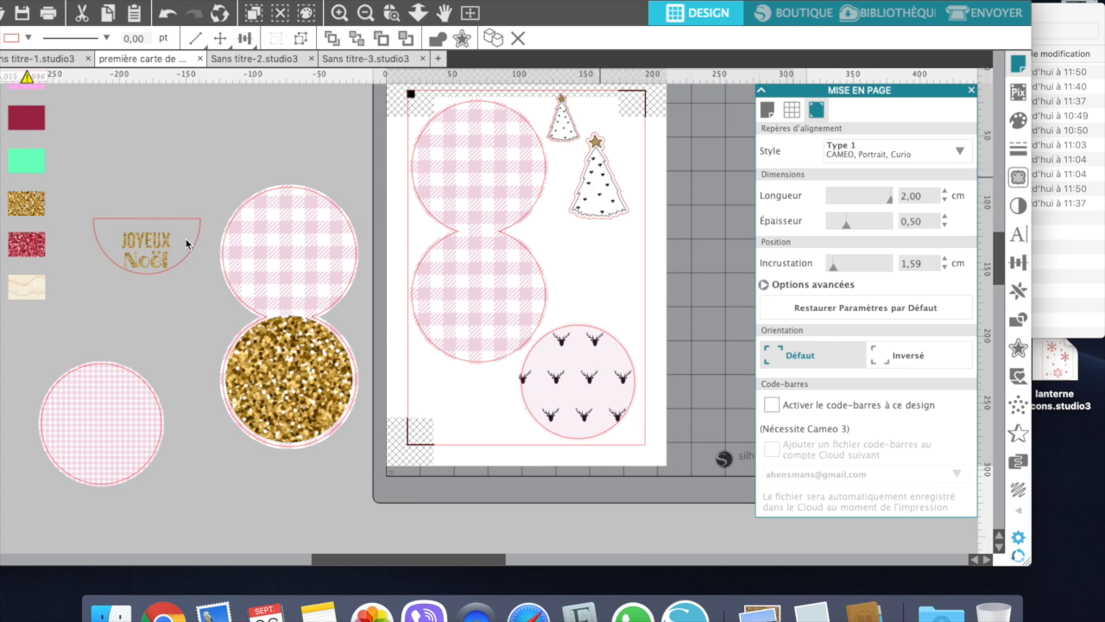
Move the half-circle "Joyeux Noël" label onto the page between the large tree and the reindeer circle, then deselect it
left_click(157, 256)
mouse_move(596, 274)
left_mouse_down()
mouse_move(576, 270)
mouse_move(625, 268)
mouse_move(597, 269)
left_mouse_up()
key("Escape")
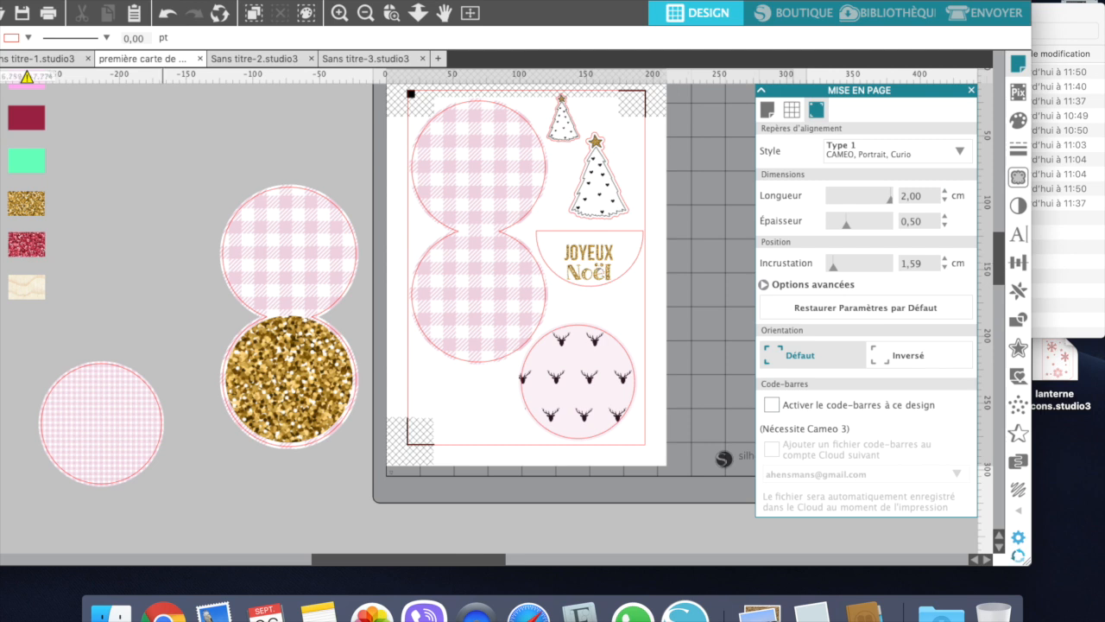
Create a new blank document for the remaining print-and-cut piece
left_click(162, 1)
left_click(95, 179)
left_click(437, 58)
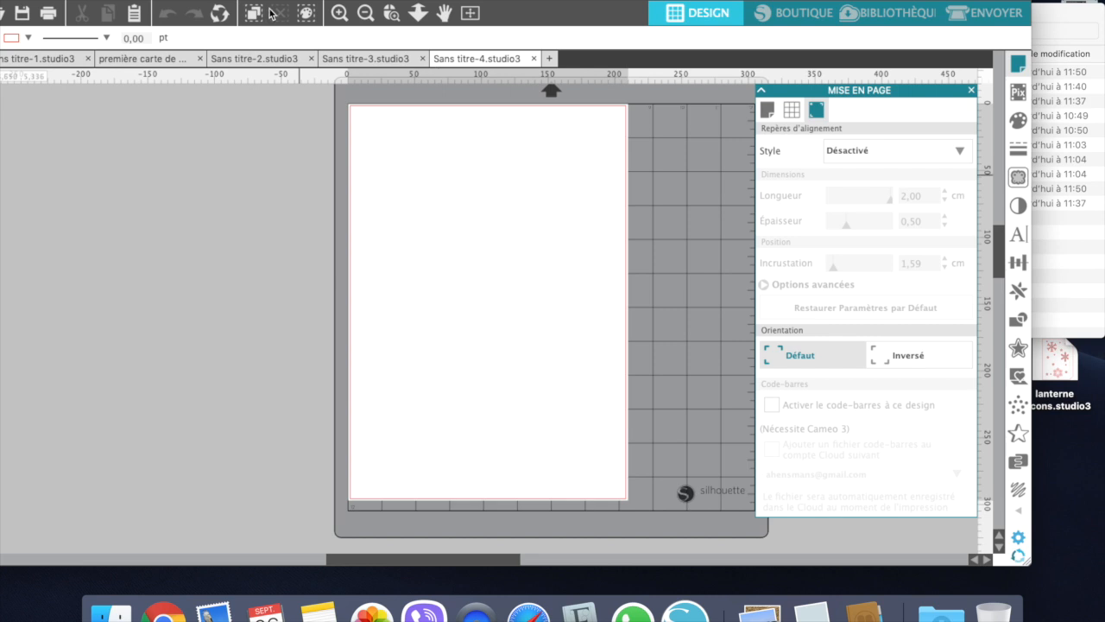
Copy the small-check pink circle from the card document into Sans titre-4 and move it onto the upper part of the page
left_click(273, 60)
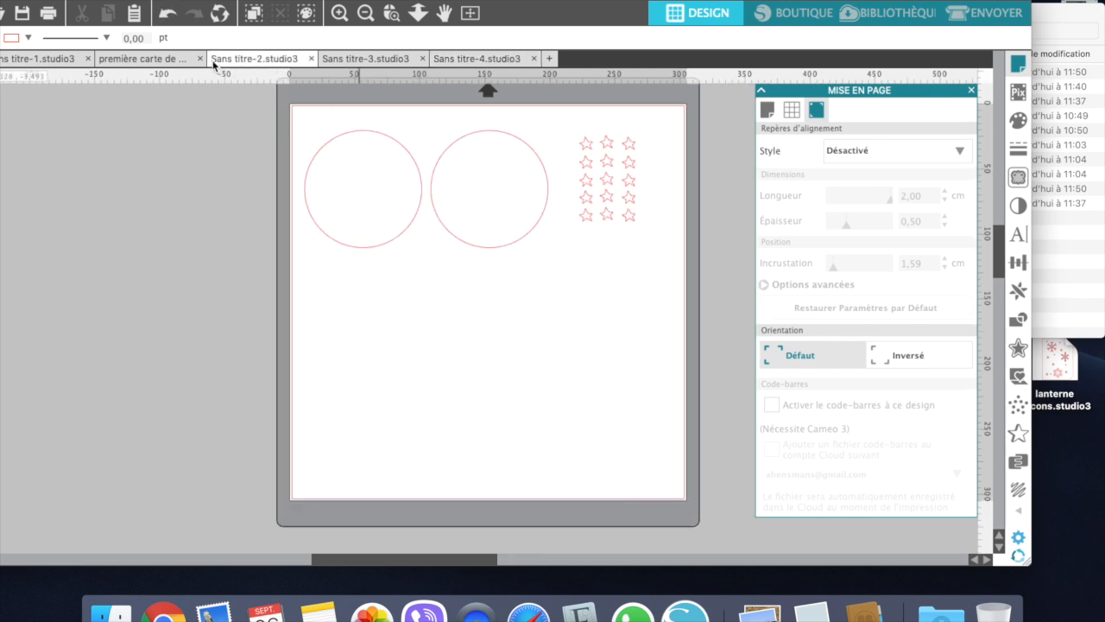
left_click(189, 59)
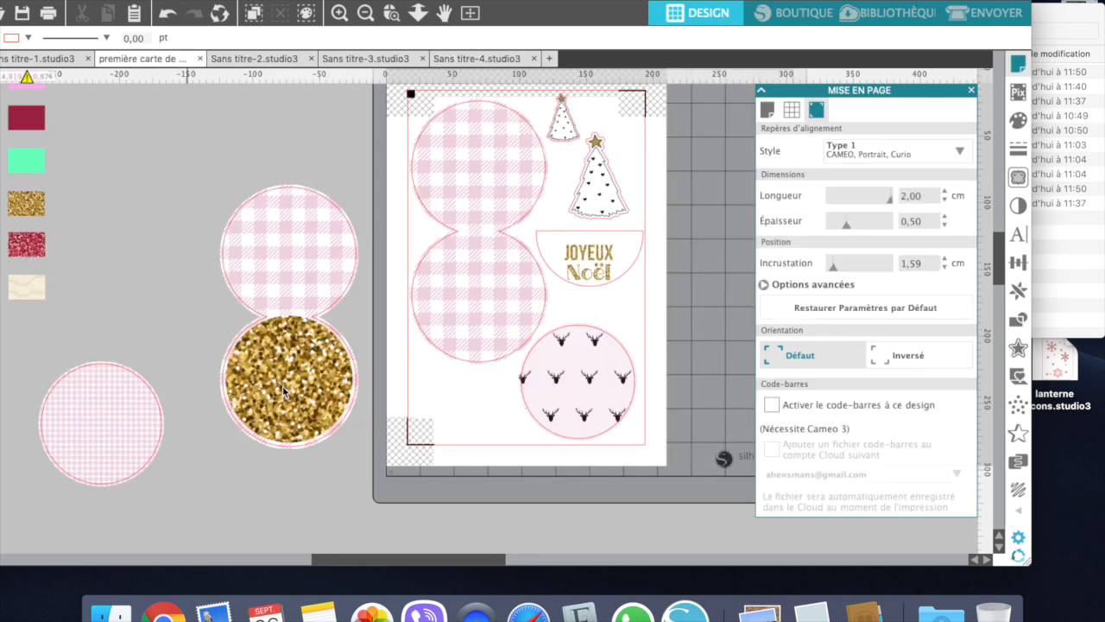
left_click(120, 454)
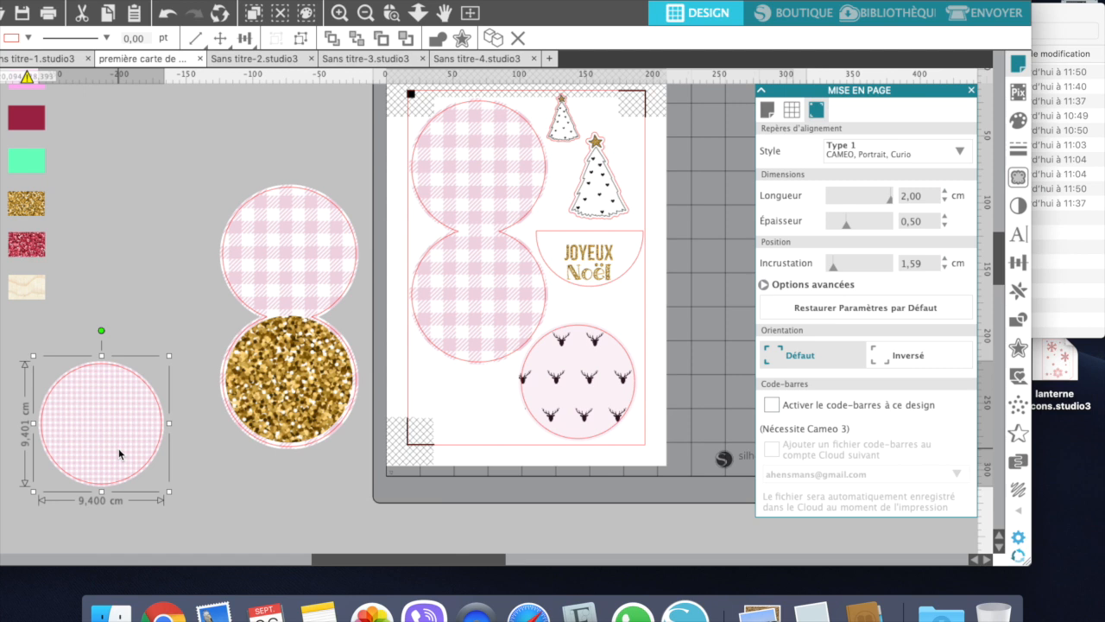
left_click(473, 58)
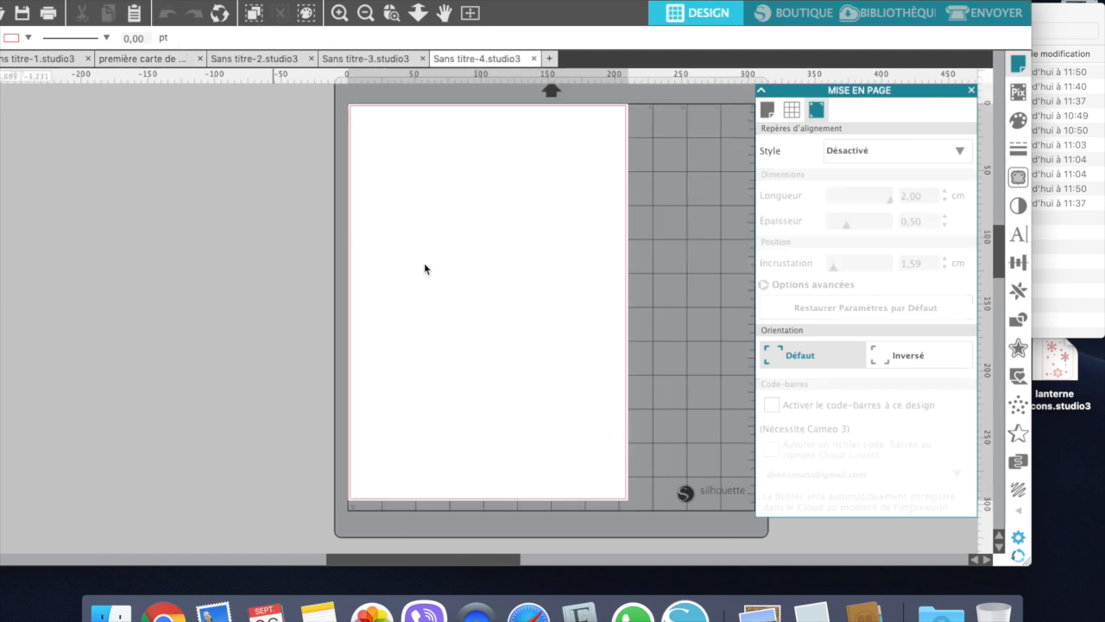
key("super+v")
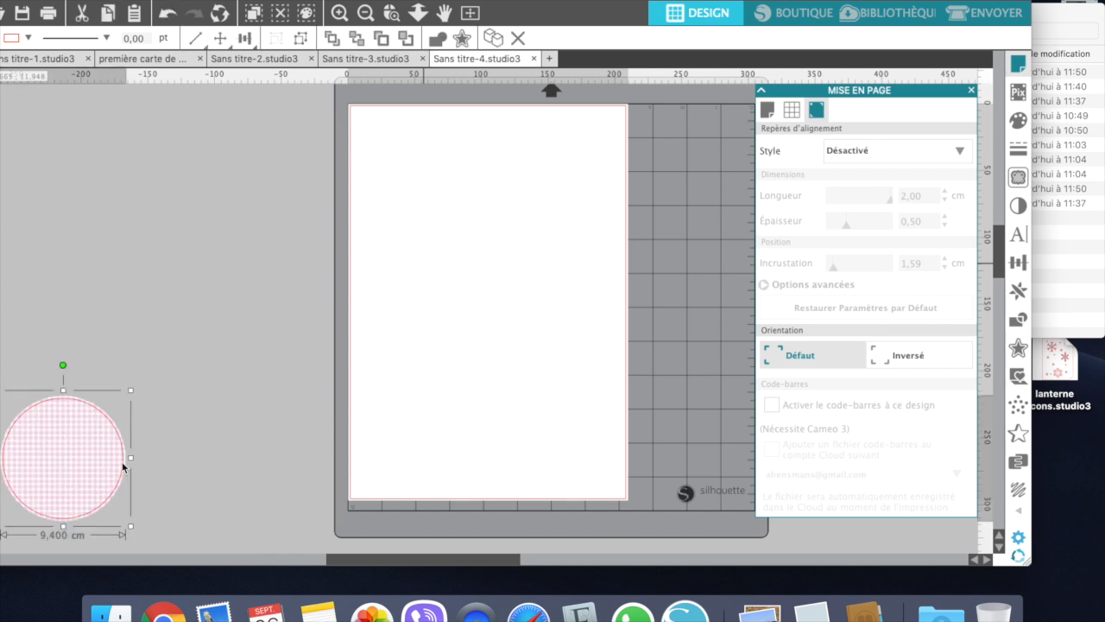
left_click_drag(55, 475, 449, 210)
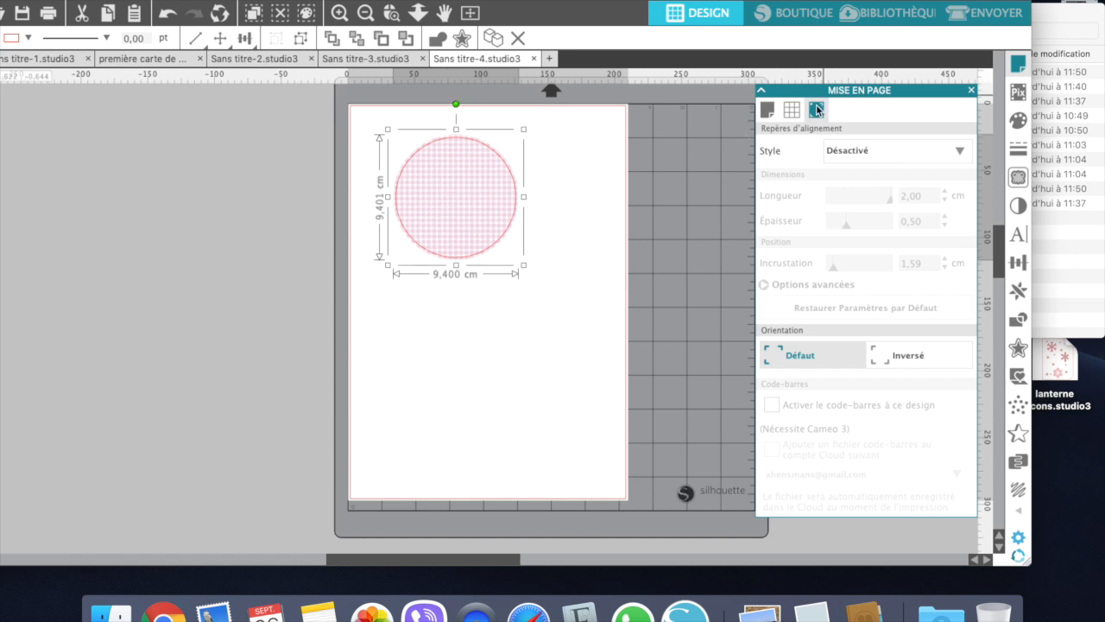
Enable Type 1 registration marks on the small-check circle's page, and view the Sans titre-3 and Sans titre-2 documents
left_click(850, 151)
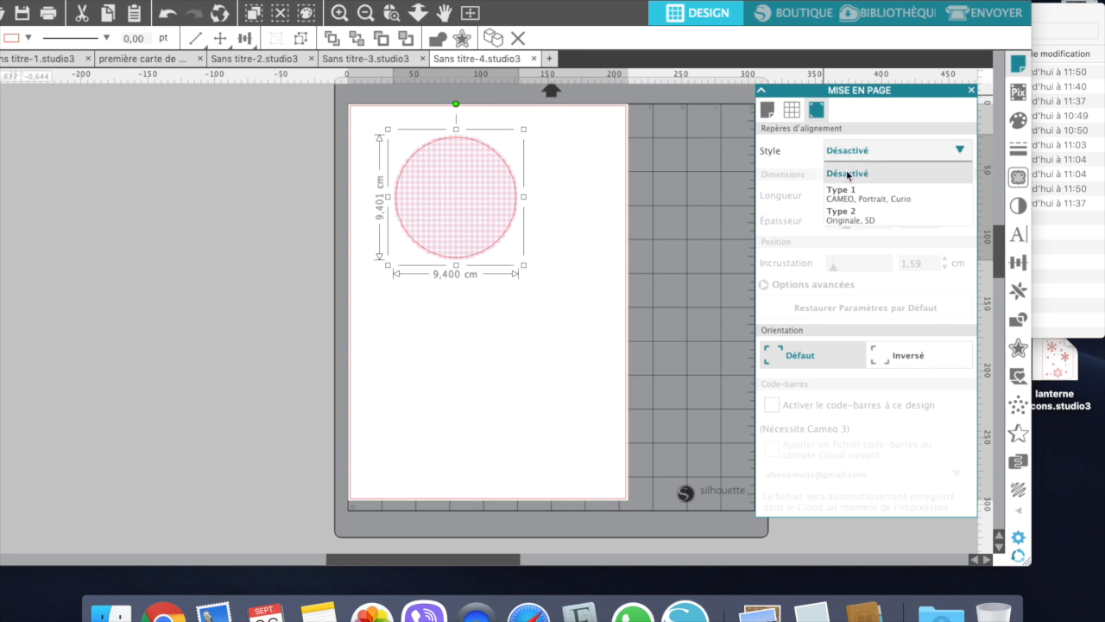
left_click(842, 197)
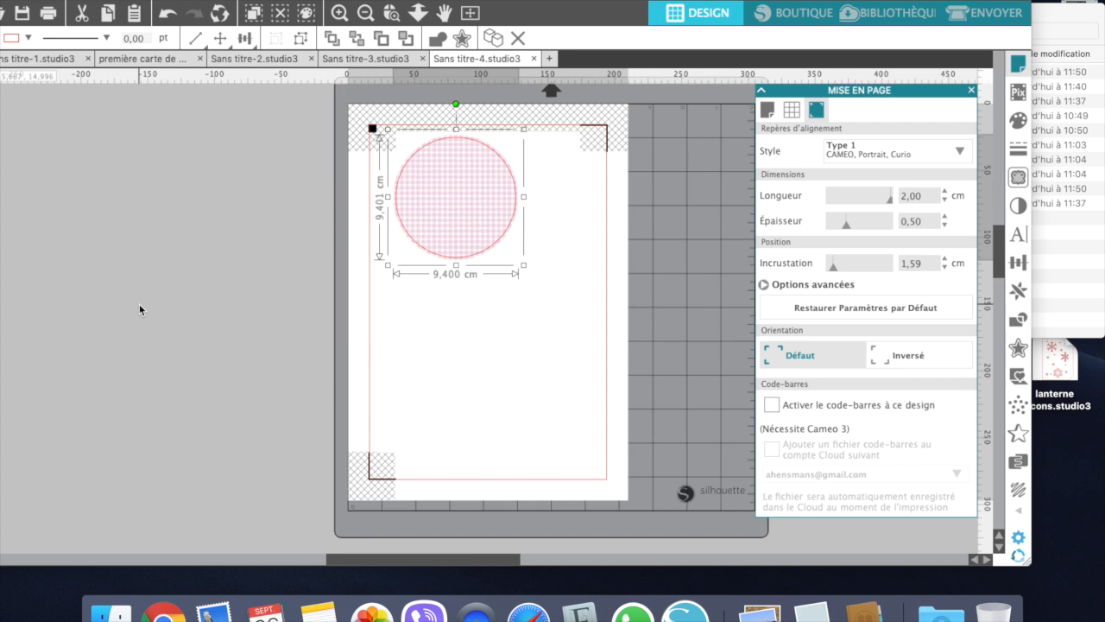
left_click(341, 60)
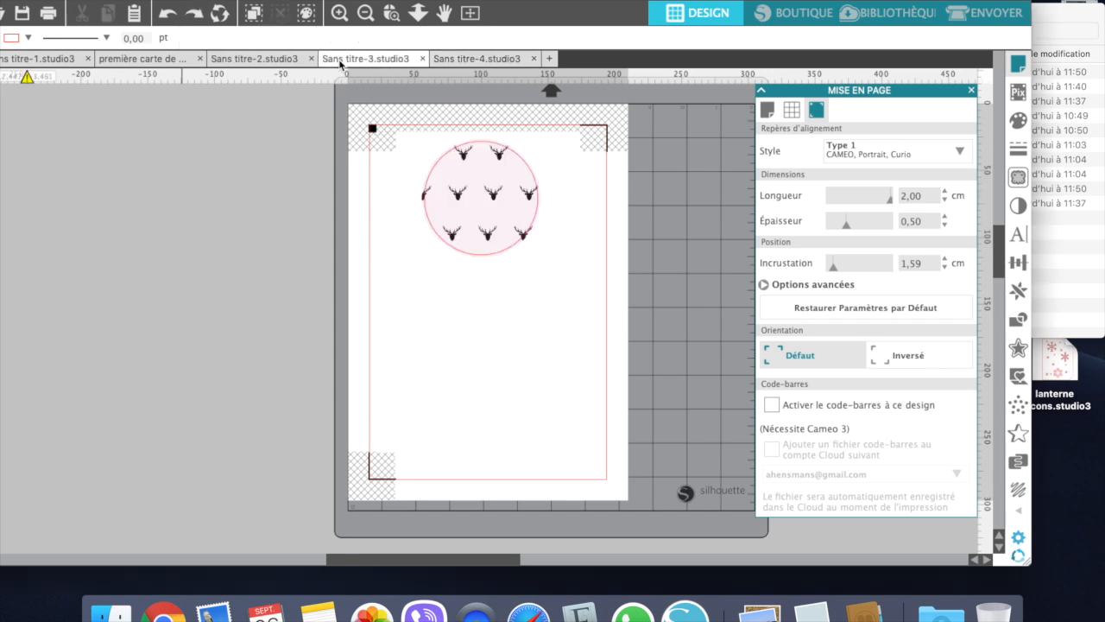
left_click(242, 58)
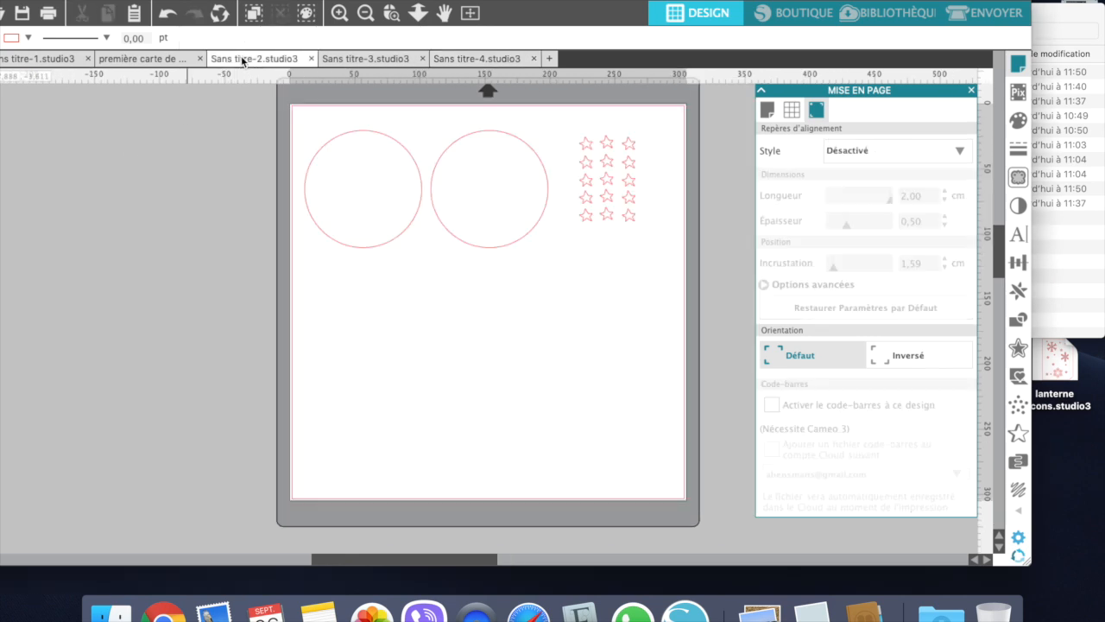